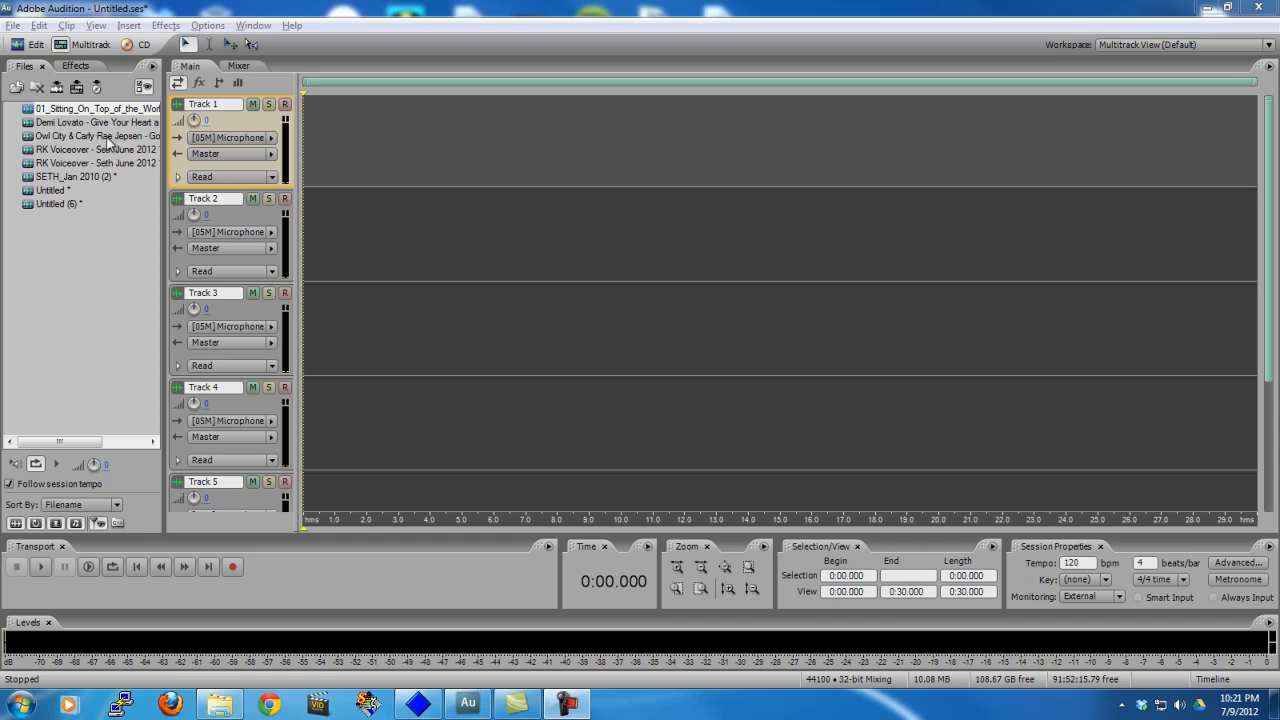
Step: Open the Owl City & Carly Rae Jepsen - Good Time clip for editing and examine its waveform
{"action": "double_click", "coordinate": [104, 137]}
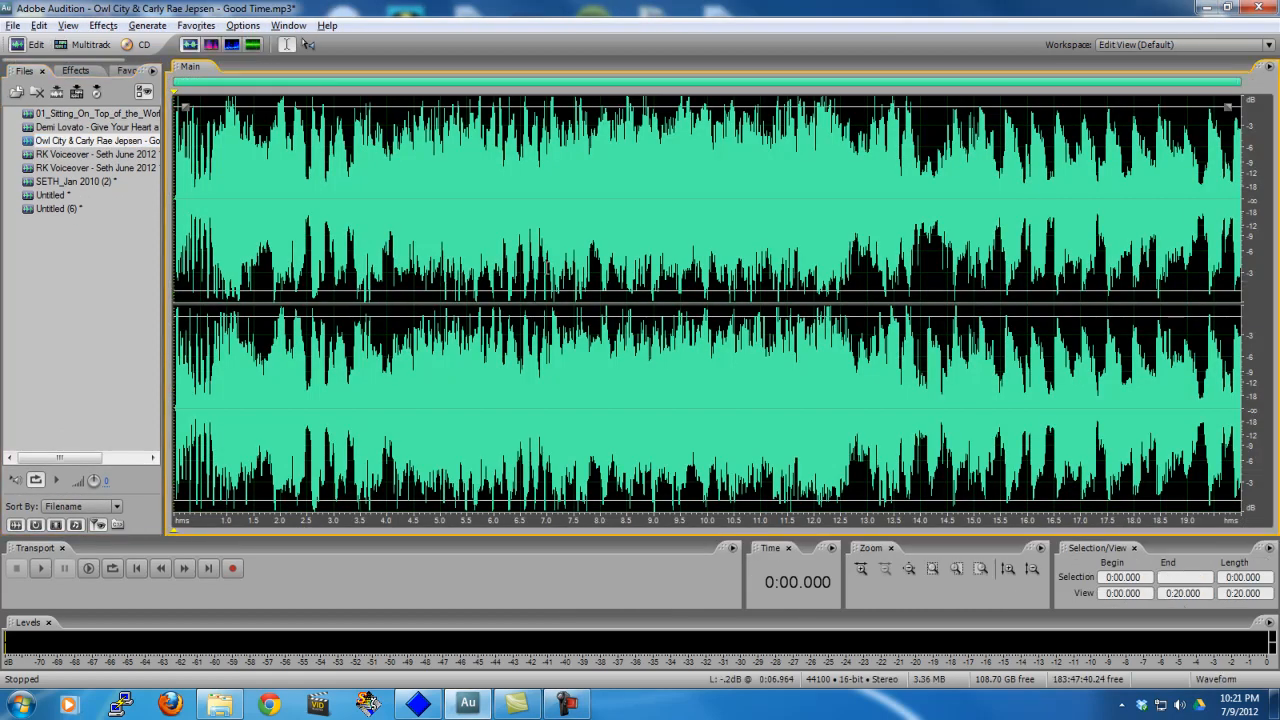
{"action": "left_click", "coordinate": [645, 232]}
{"action": "left_click_drag", "start_coordinate": [645, 232], "coordinate": [366, 215]}
{"action": "key", "text": "Escape"}
Step: Open the Demi Lovato - Give Your Heart a Break (partial) clip, inspect its waveform, and play it from the start
{"action": "double_click", "coordinate": [92, 127]}
{"action": "left_click_drag", "start_coordinate": [188, 178], "coordinate": [420, 180]}
{"action": "key", "text": "Escape"}
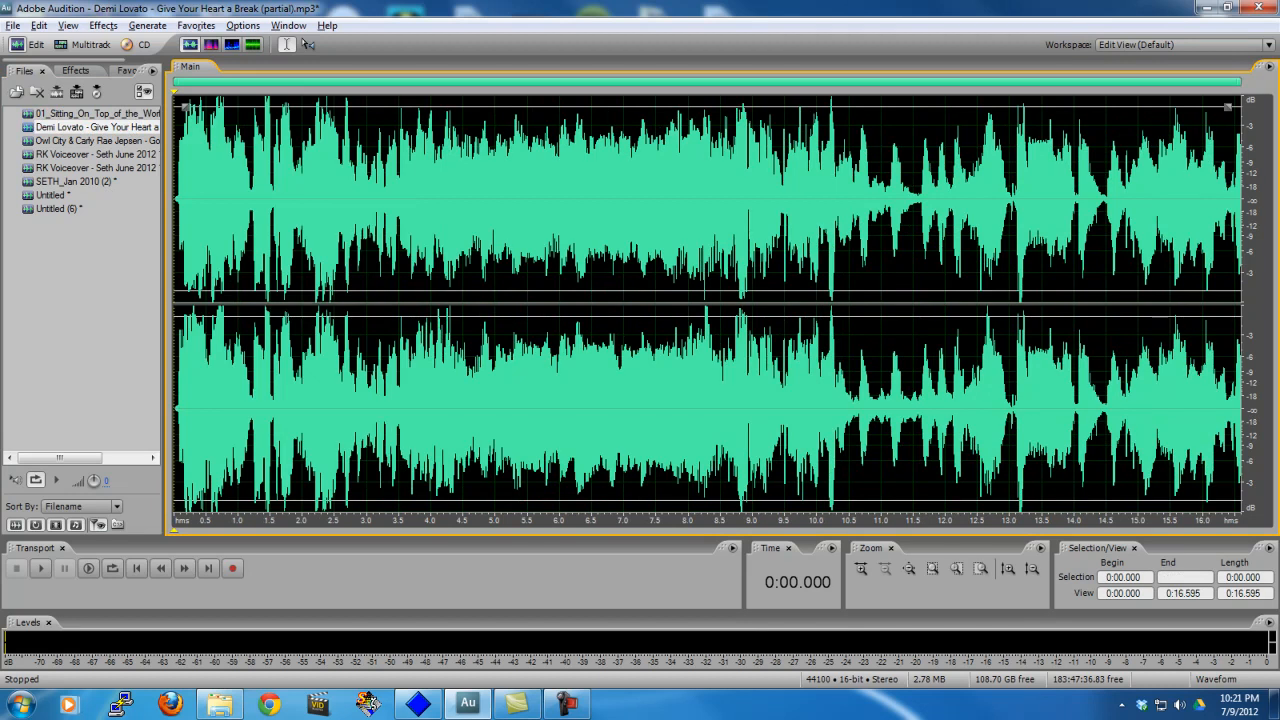
{"action": "key", "text": "space"}
Step: Open the Good Time clip again and play it from the start for comparison
{"action": "left_click", "coordinate": [57, 142]}
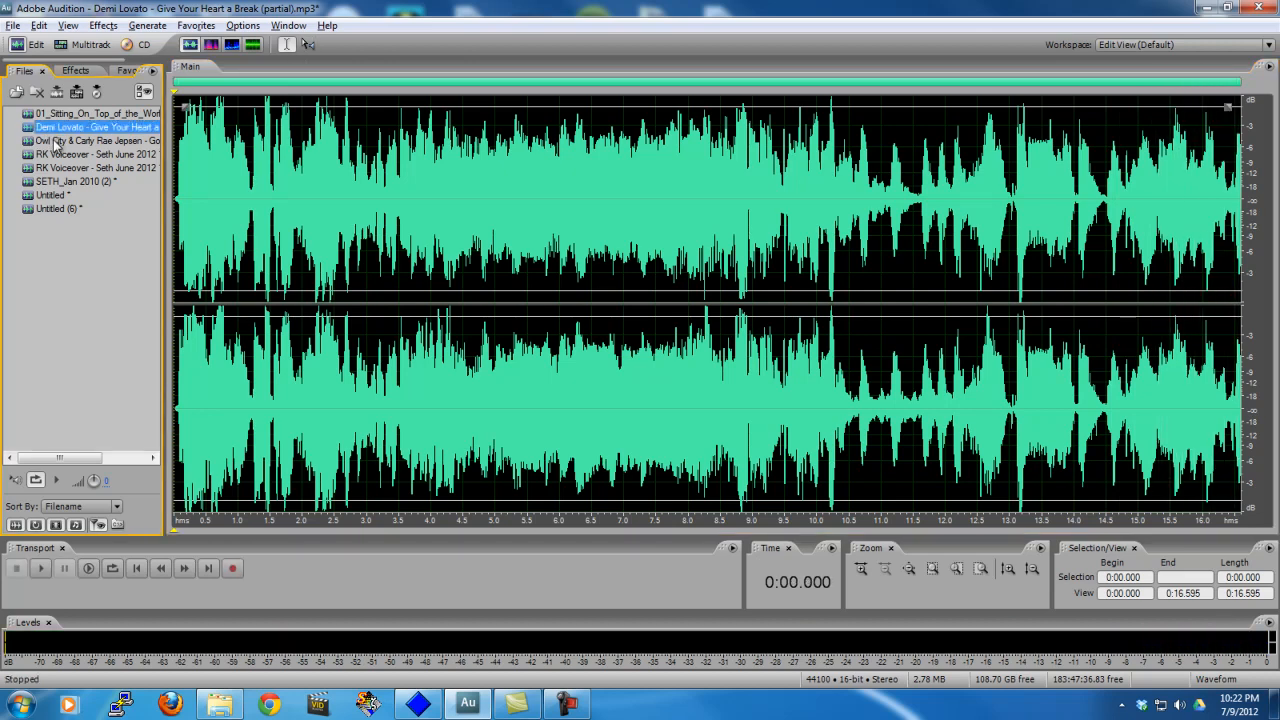
{"action": "double_click", "coordinate": [57, 142]}
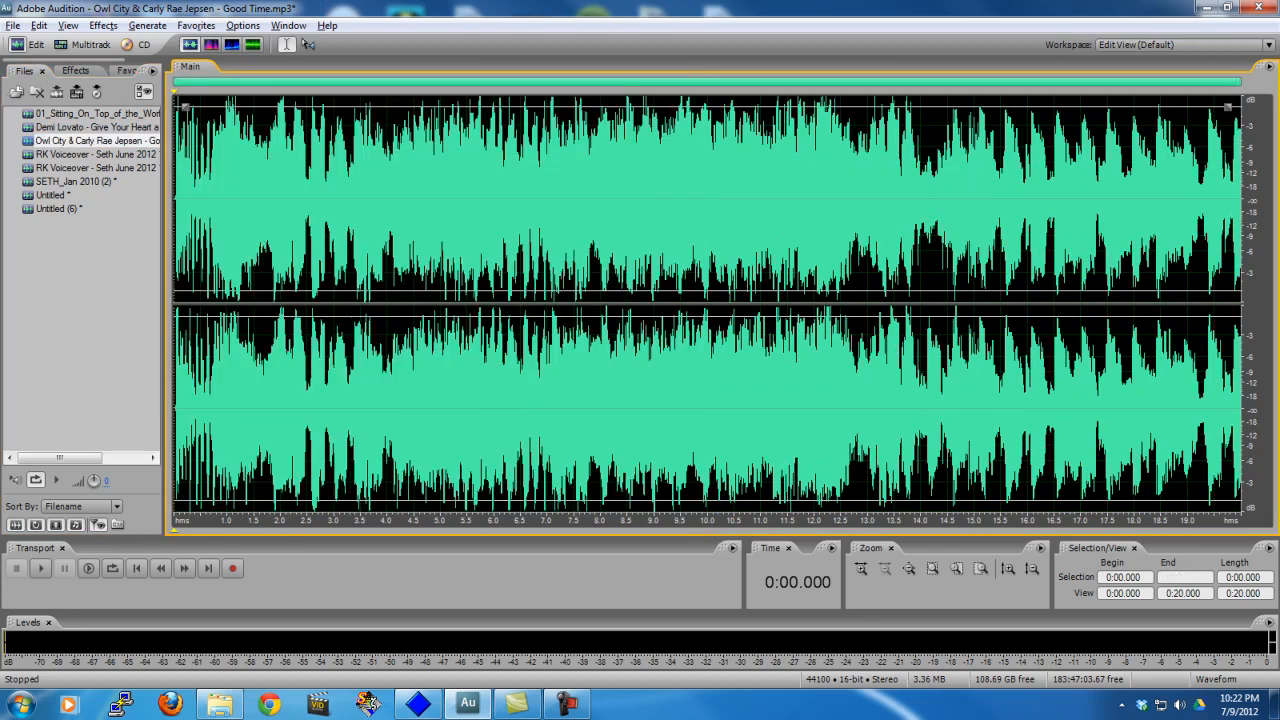
{"action": "key", "text": "space"}
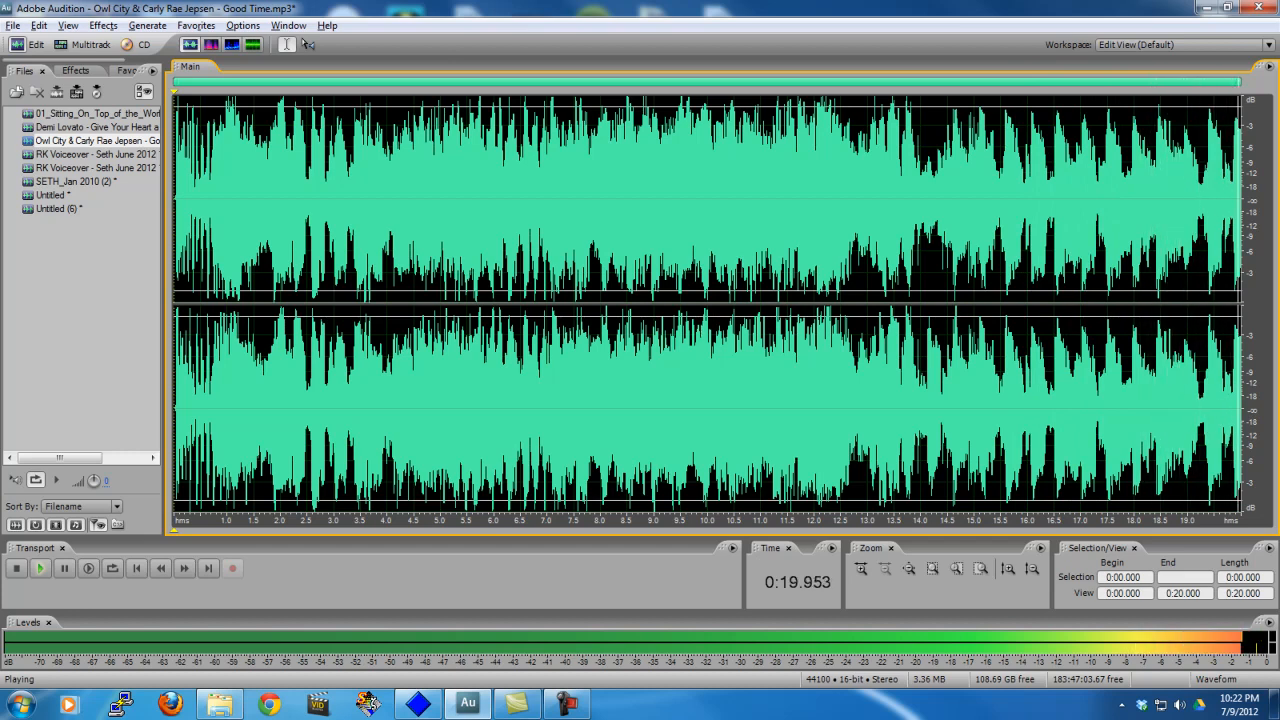
{"action": "left_click", "coordinate": [452, 276], "text": "shift"}
{"action": "key", "text": "Escape"}
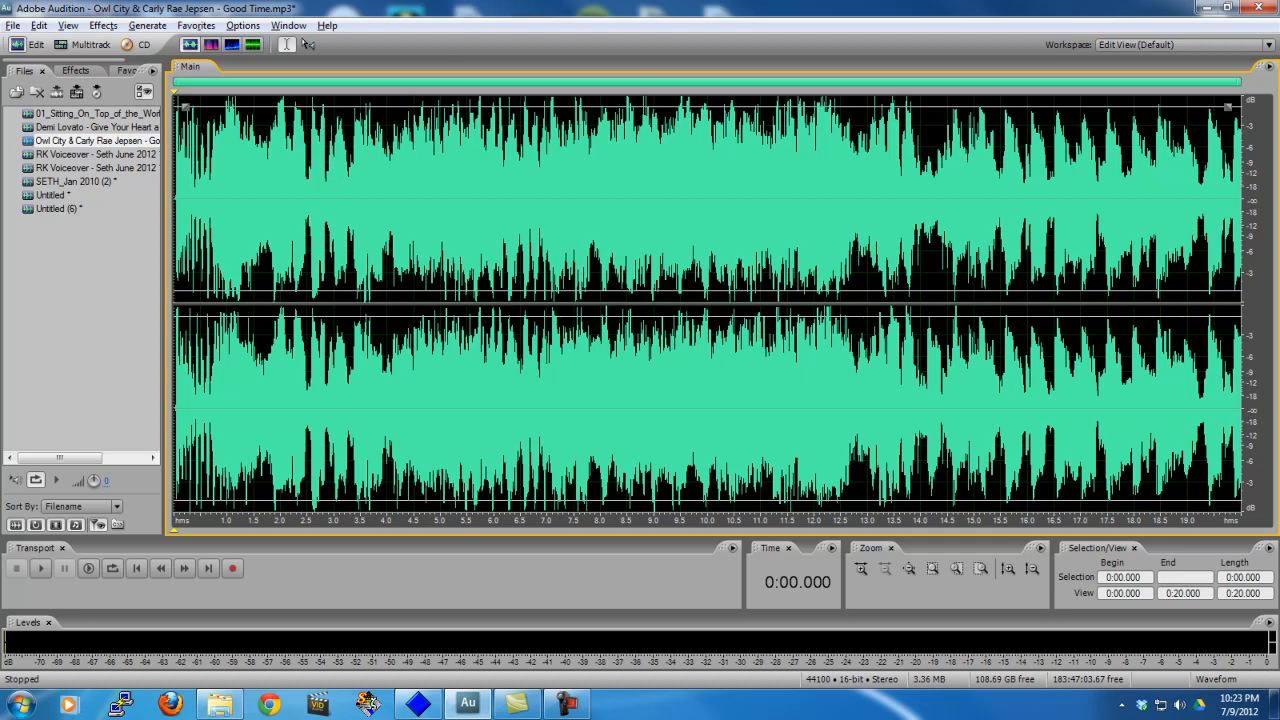
Step: Highlight about the first 2 seconds of the Good Time waveform, clear the selection, and play from the start
{"action": "left_click_drag", "start_coordinate": [287, 258], "coordinate": [119, 254]}
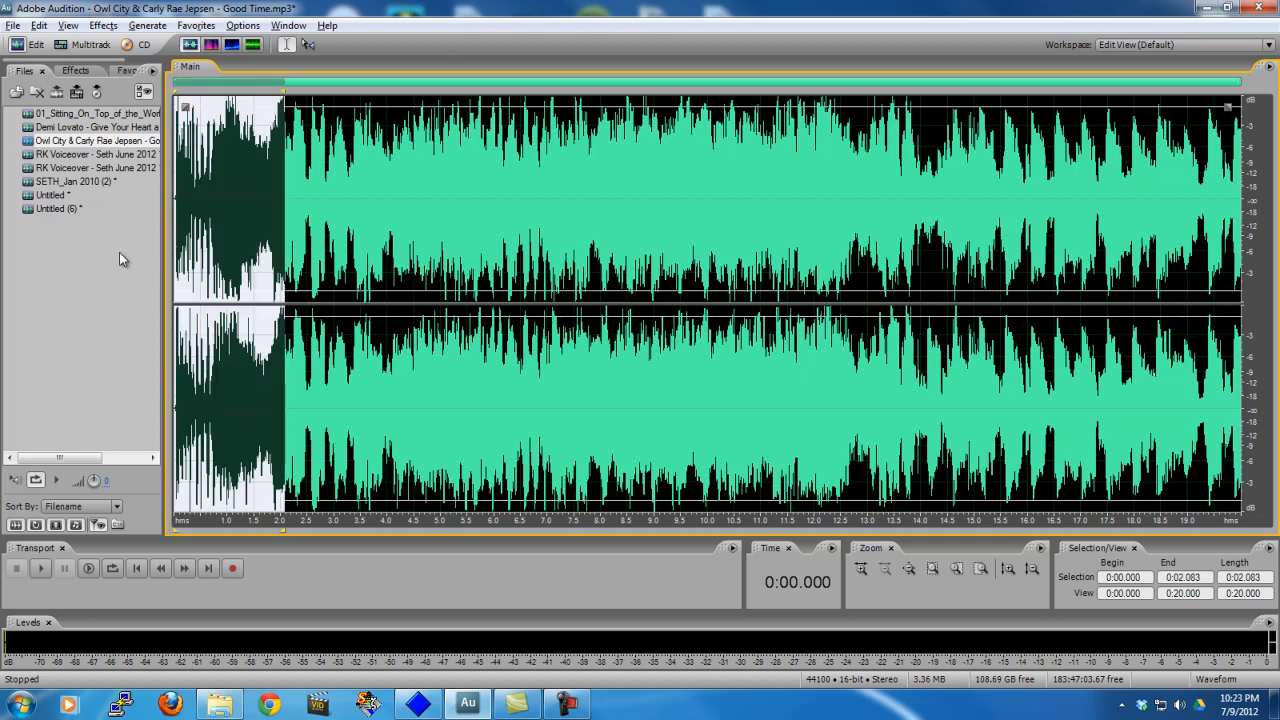
{"action": "key", "text": "Escape"}
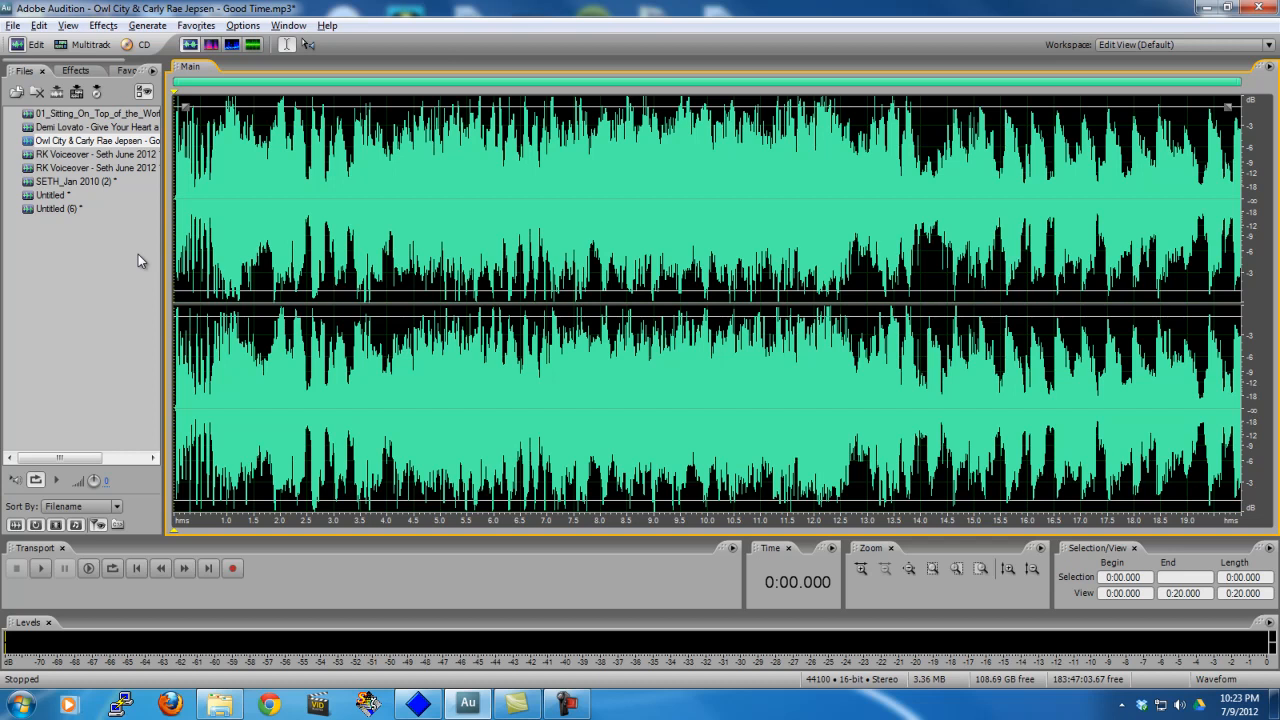
{"action": "key", "text": "space"}
Step: Open the multitrack session's mixer and route Track 1's output to a new bus
{"action": "left_click", "coordinate": [77, 47]}
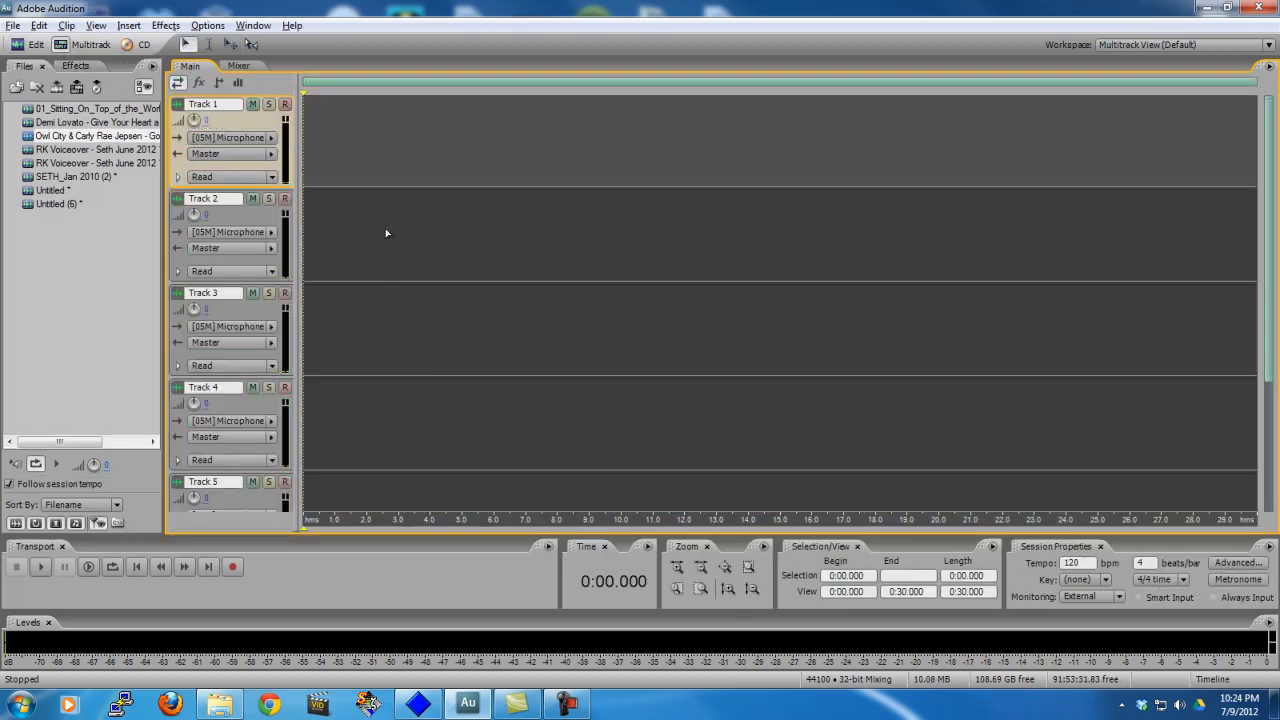
{"action": "left_click", "coordinate": [236, 67]}
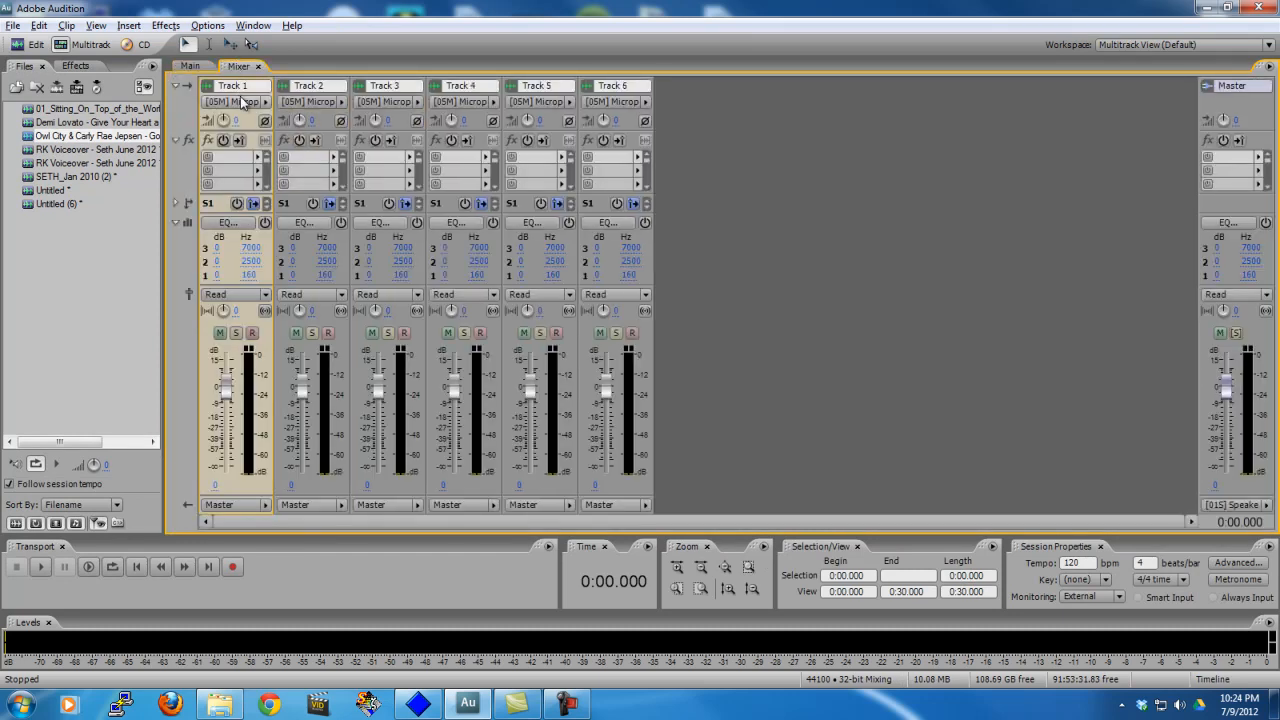
{"action": "left_click", "coordinate": [258, 160]}
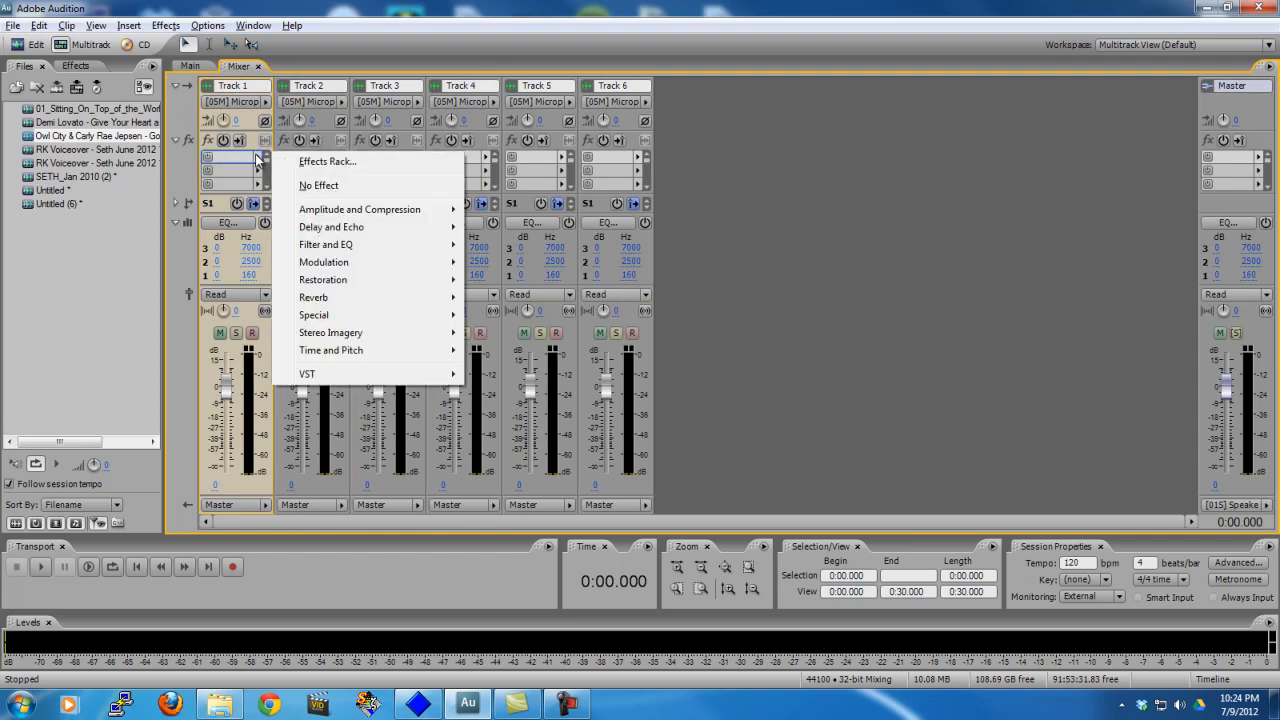
{"action": "left_click", "coordinate": [228, 506]}
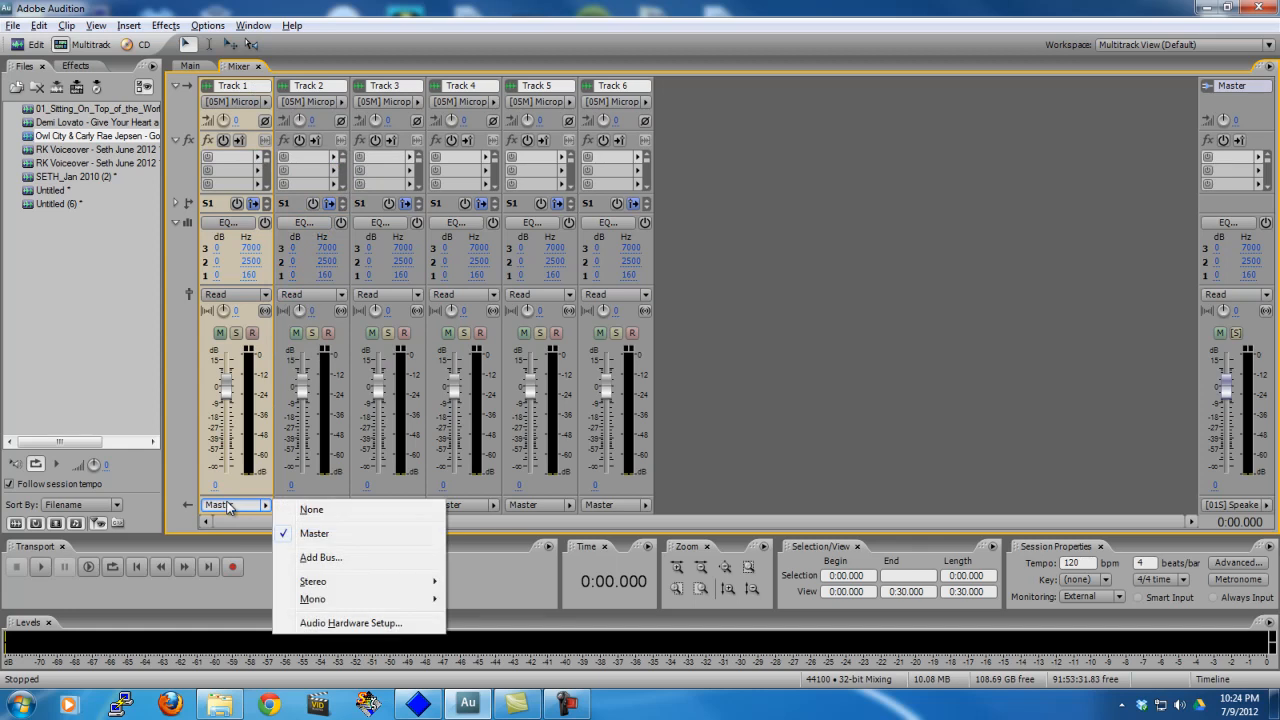
{"action": "left_click", "coordinate": [318, 557]}
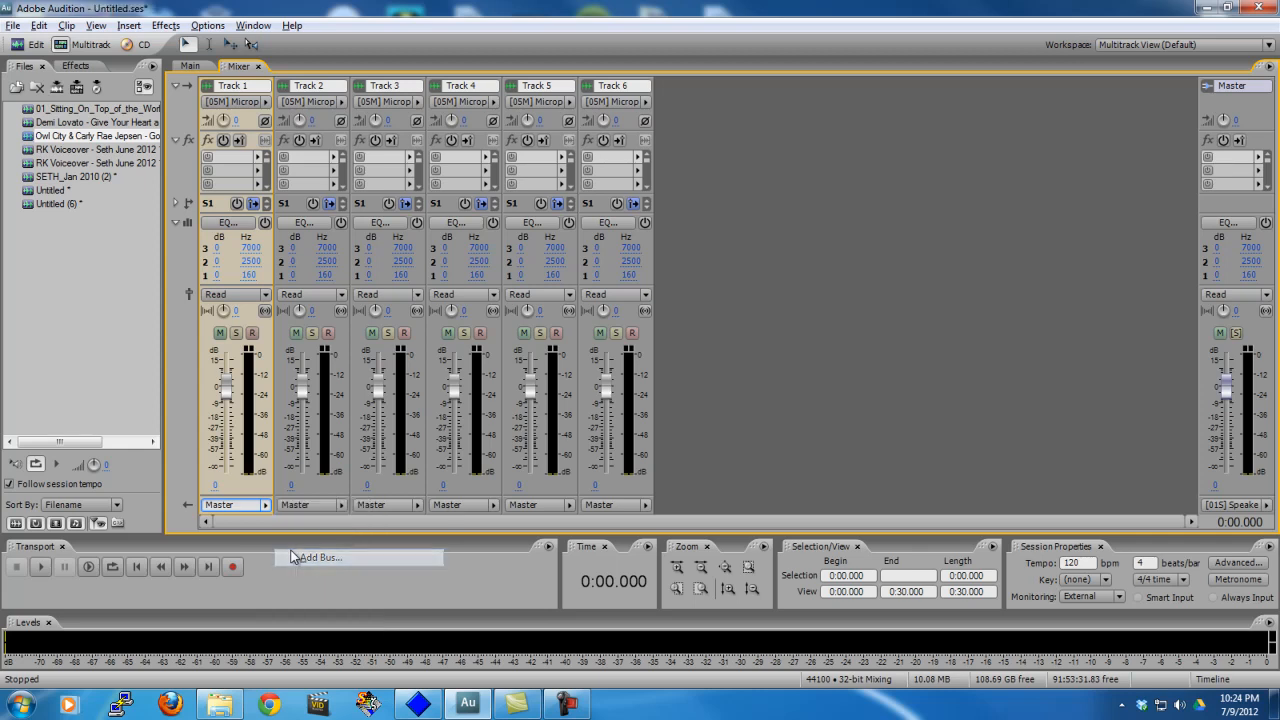
Step: Route the outputs of Tracks 2, 3, 4 and 5 to Bus A, leaving Track 6 on Master
{"action": "left_click", "coordinate": [305, 505]}
{"action": "left_click", "coordinate": [368, 557]}
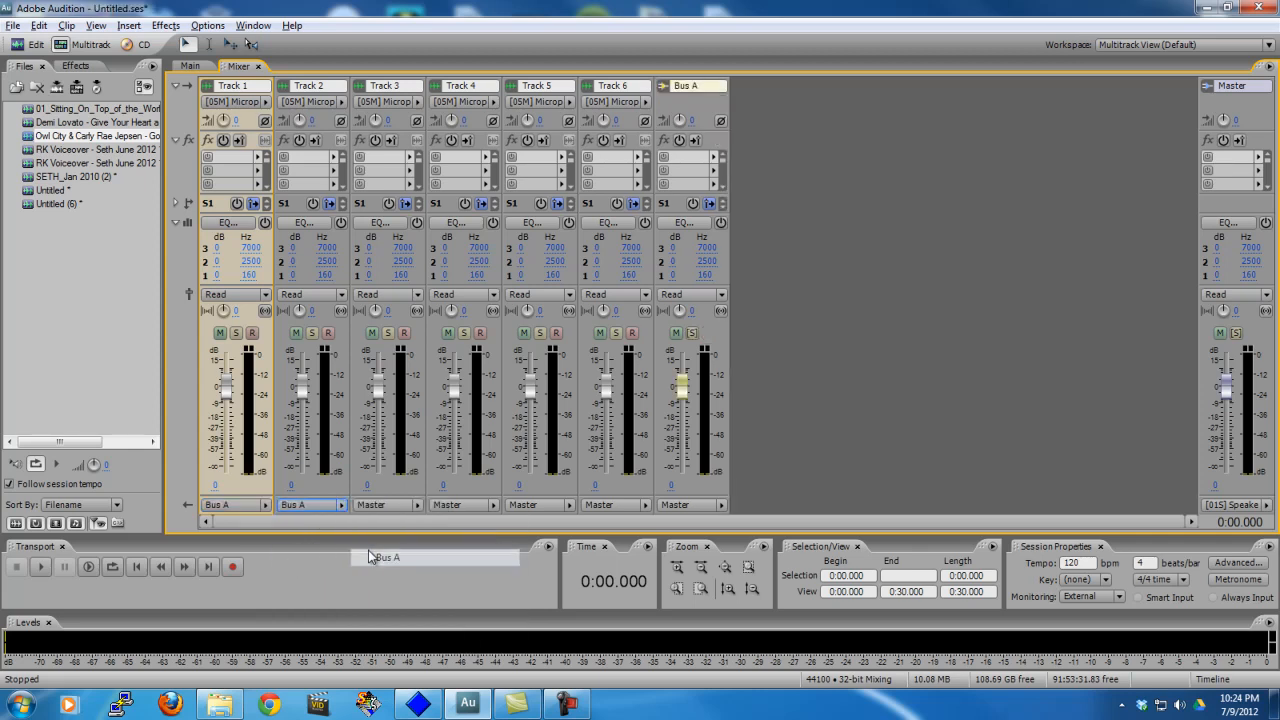
{"action": "left_click", "coordinate": [407, 505]}
{"action": "left_click", "coordinate": [487, 558]}
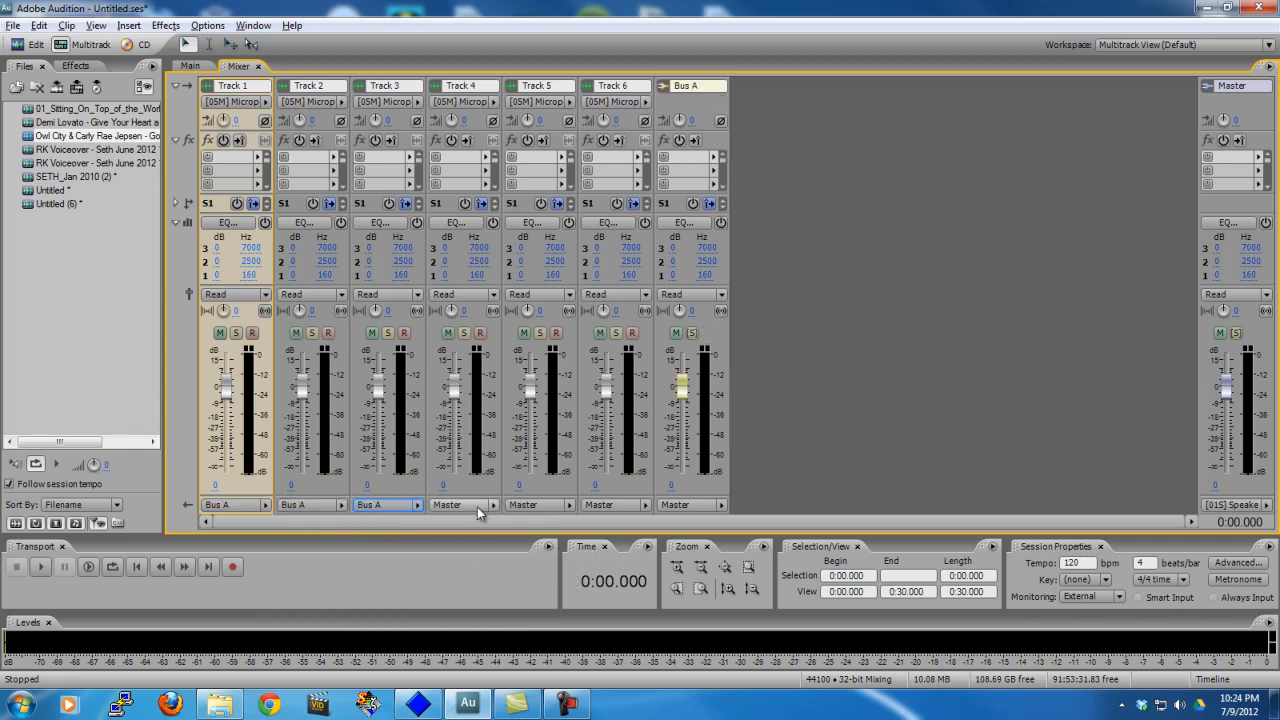
{"action": "left_click", "coordinate": [485, 505]}
{"action": "left_click", "coordinate": [512, 557]}
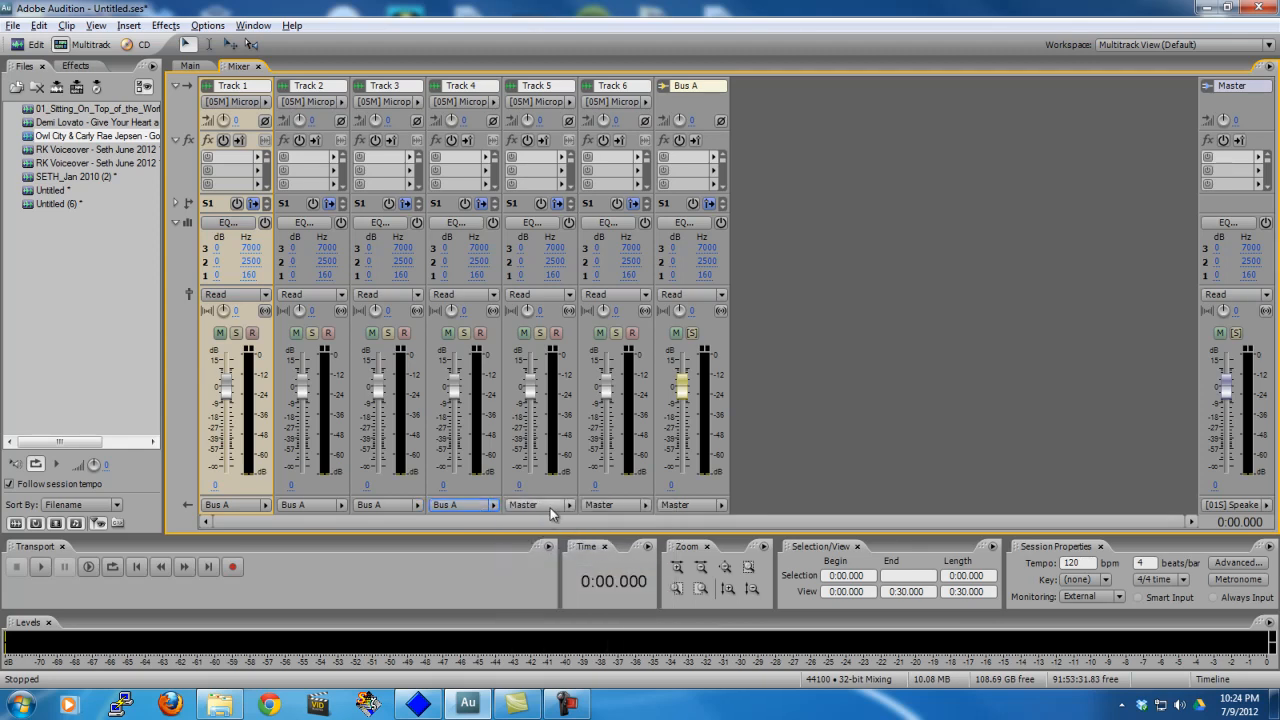
{"action": "left_click", "coordinate": [560, 505]}
{"action": "left_click", "coordinate": [600, 558]}
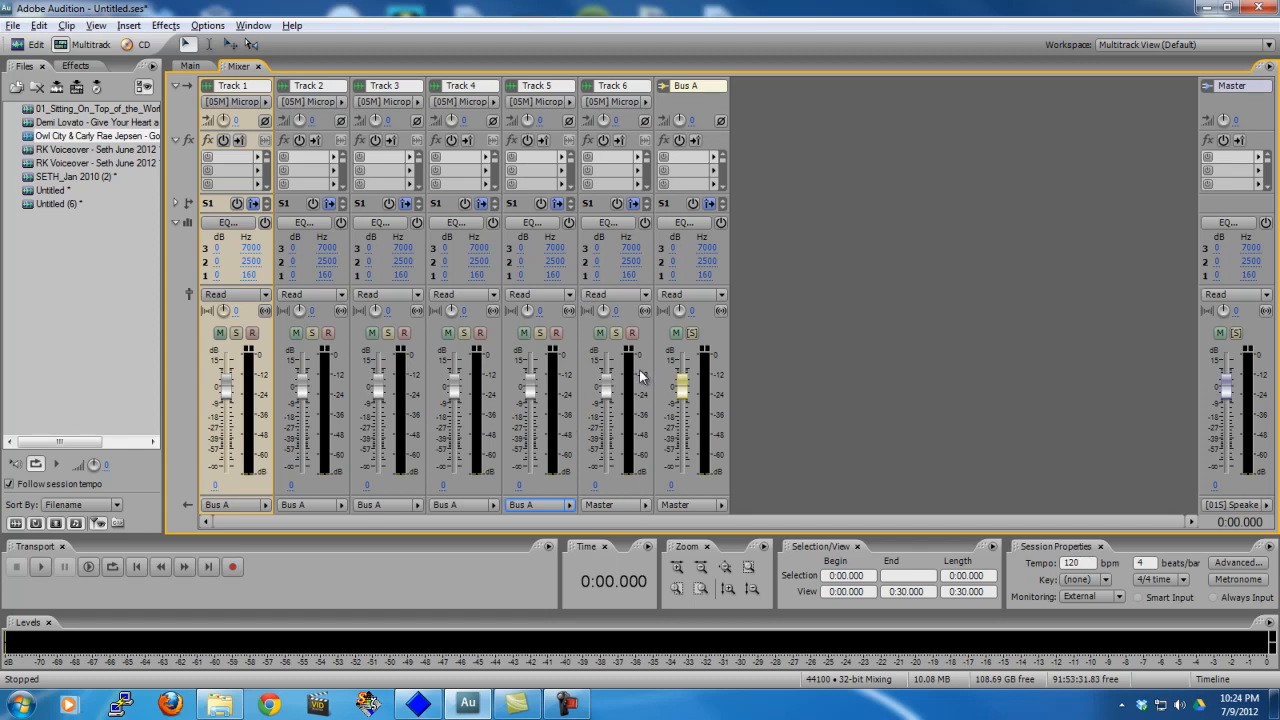
Step: Insert the Multiband Compressor on Bus A with the Broadcast preset, and close the effects rack
{"action": "left_click", "coordinate": [714, 158]}
{"action": "mouse_move", "coordinate": [841, 214]}
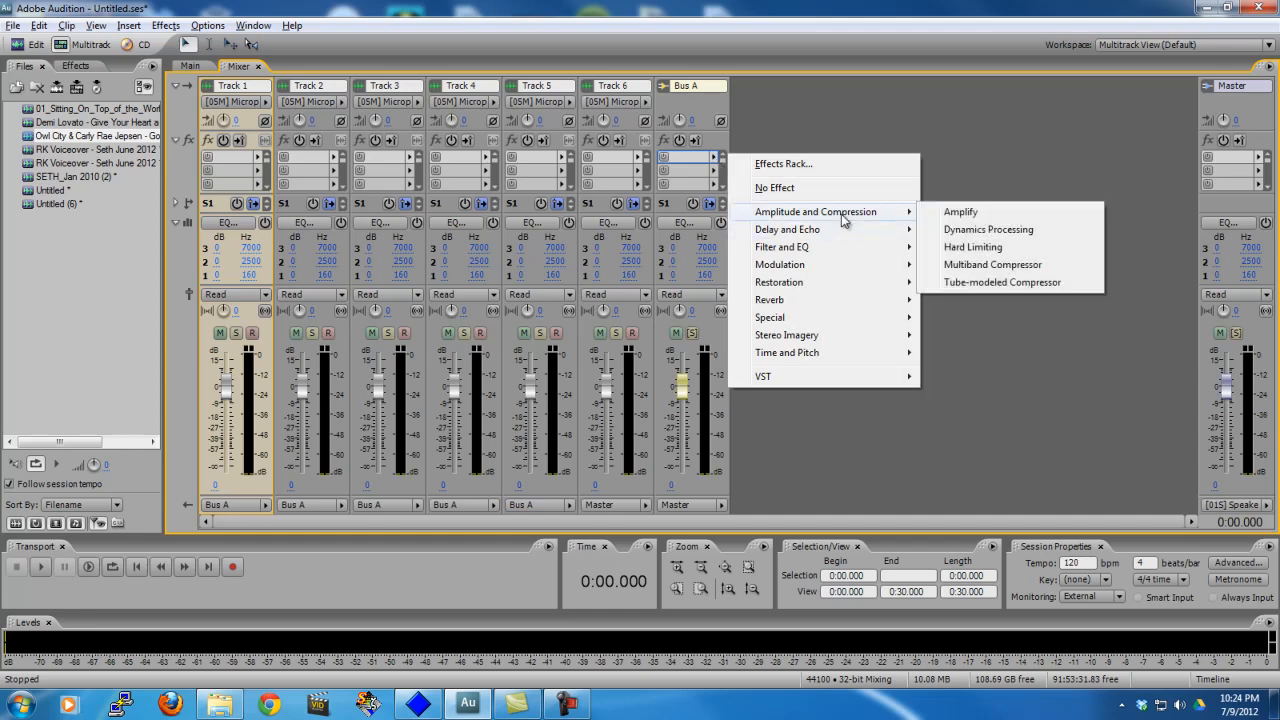
{"action": "left_click", "coordinate": [981, 267]}
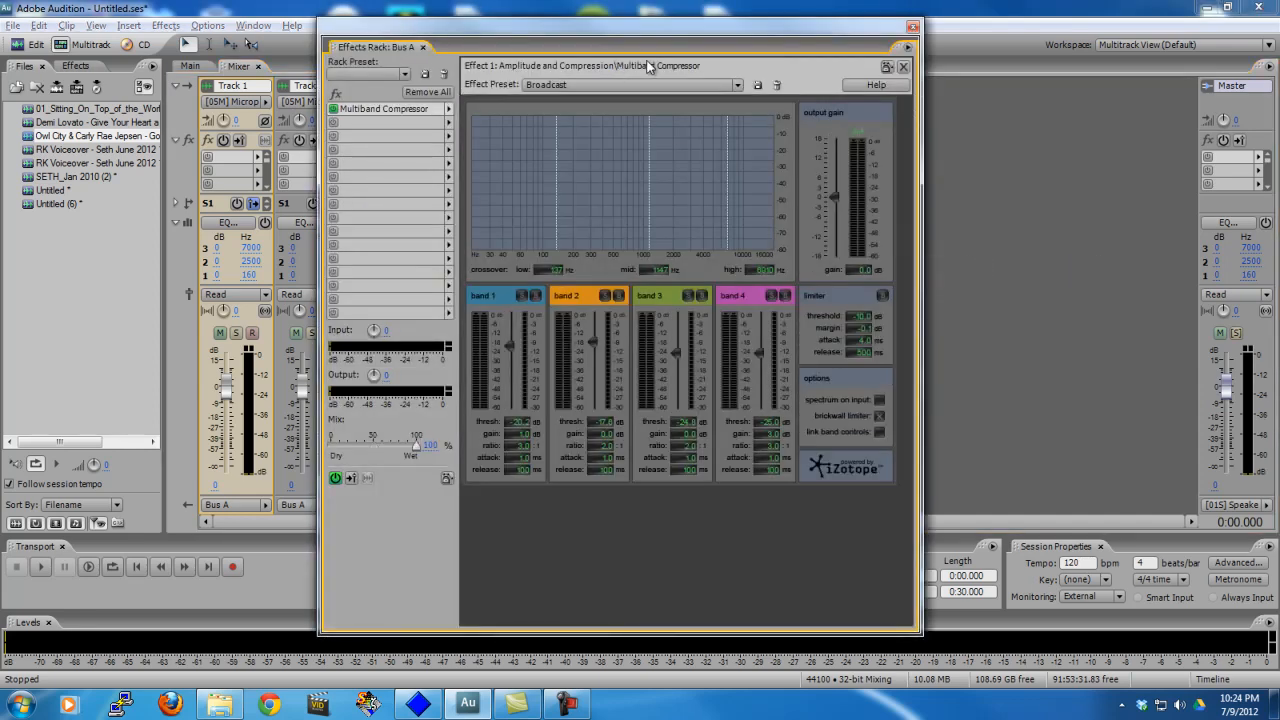
{"action": "left_click", "coordinate": [603, 84]}
{"action": "left_click", "coordinate": [577, 85]}
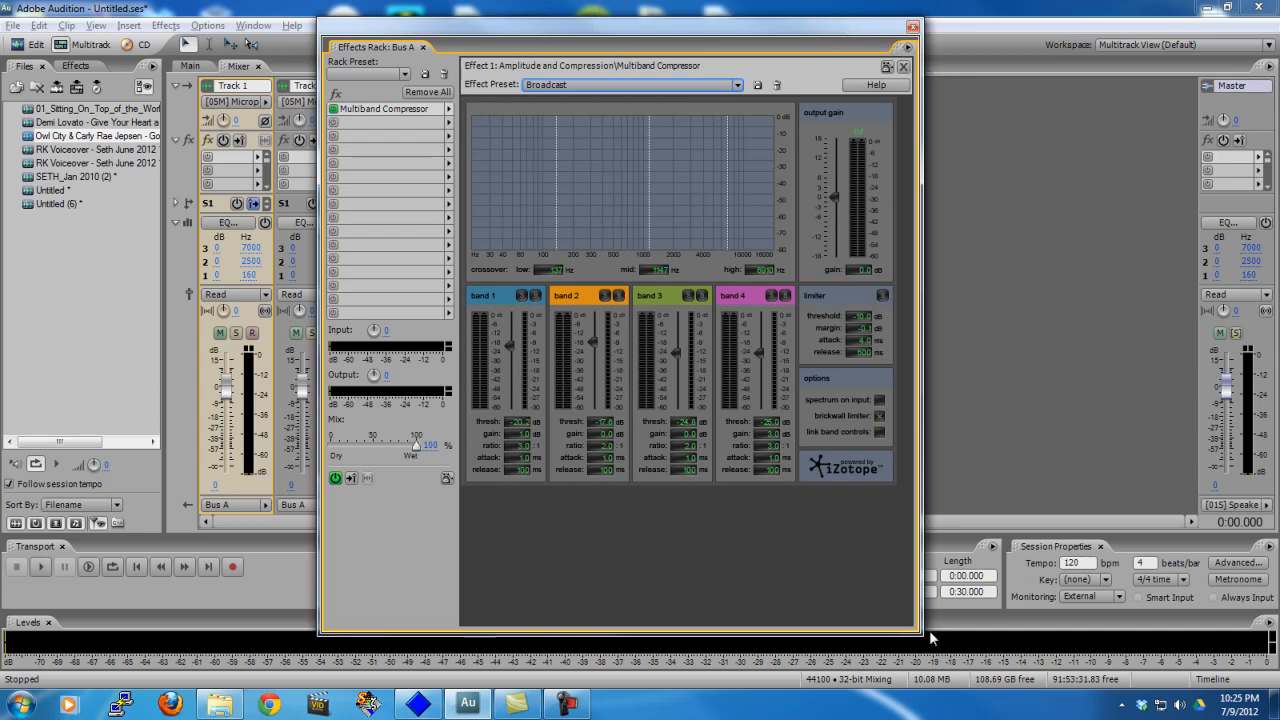
{"action": "left_click", "coordinate": [912, 27]}
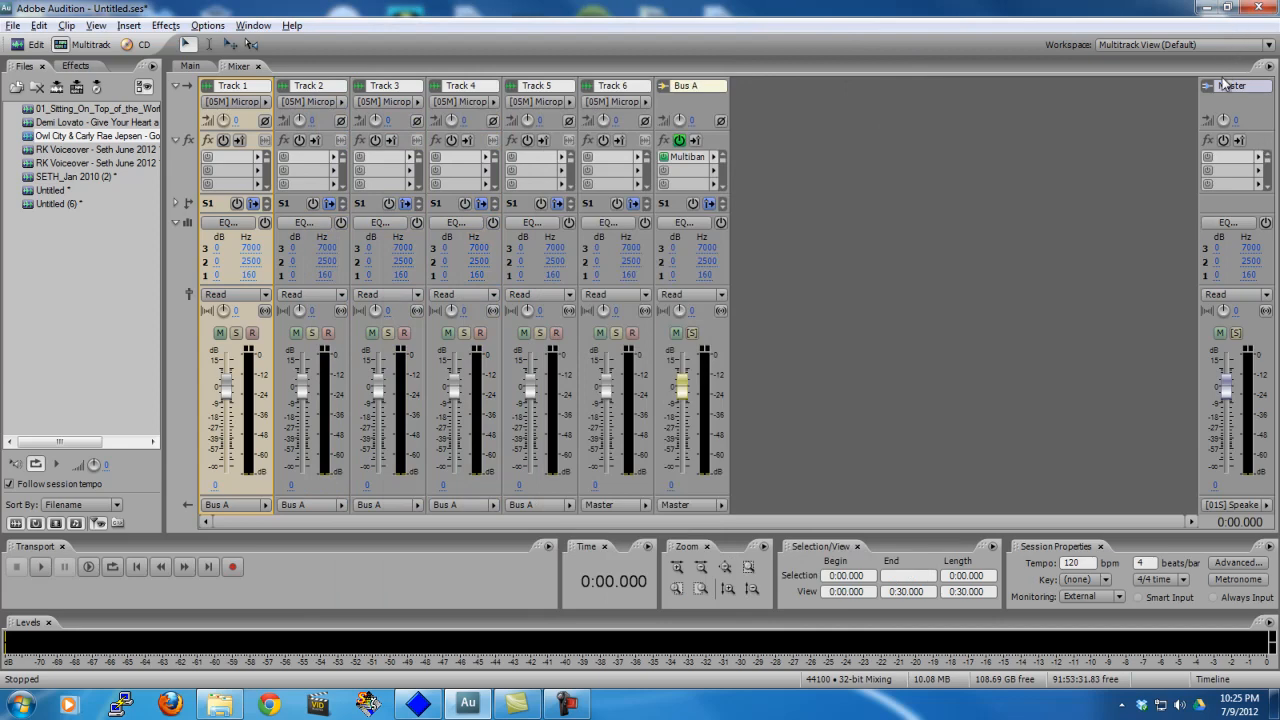
Step: Insert the Hard Limiting effect on the Master channel and close its effects rack
{"action": "left_click", "coordinate": [1264, 157]}
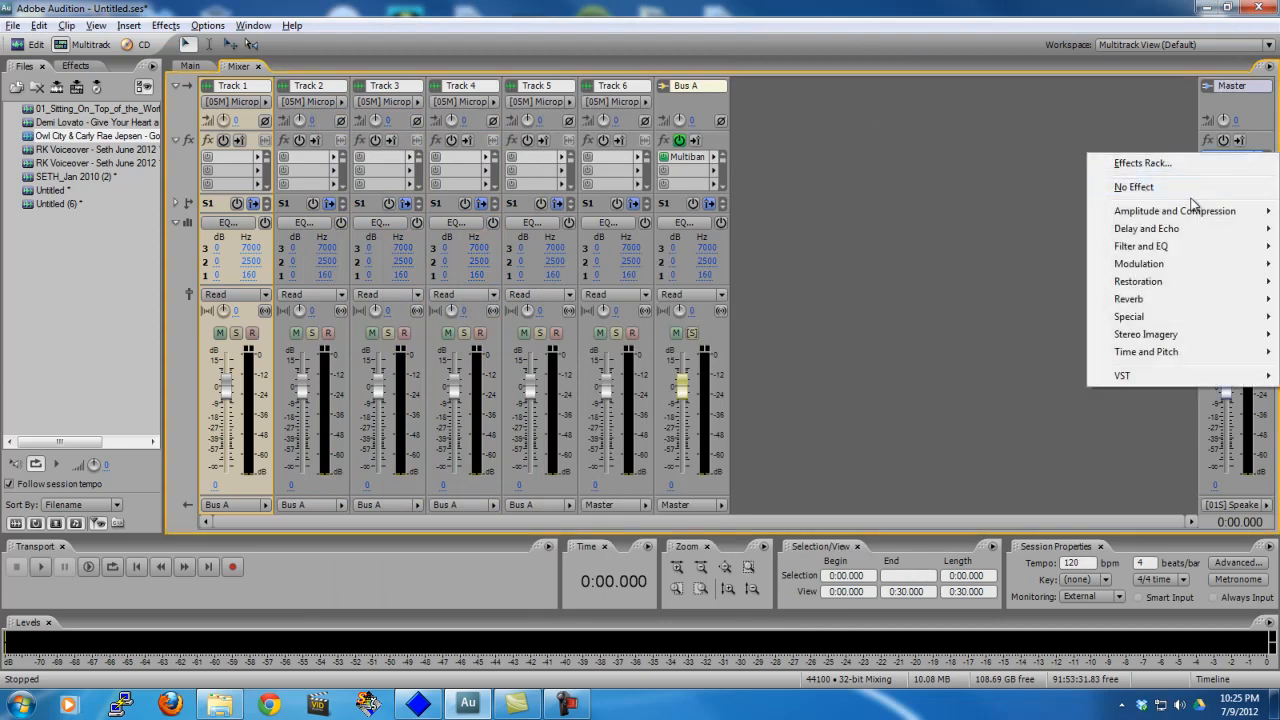
{"action": "mouse_move", "coordinate": [1162, 214]}
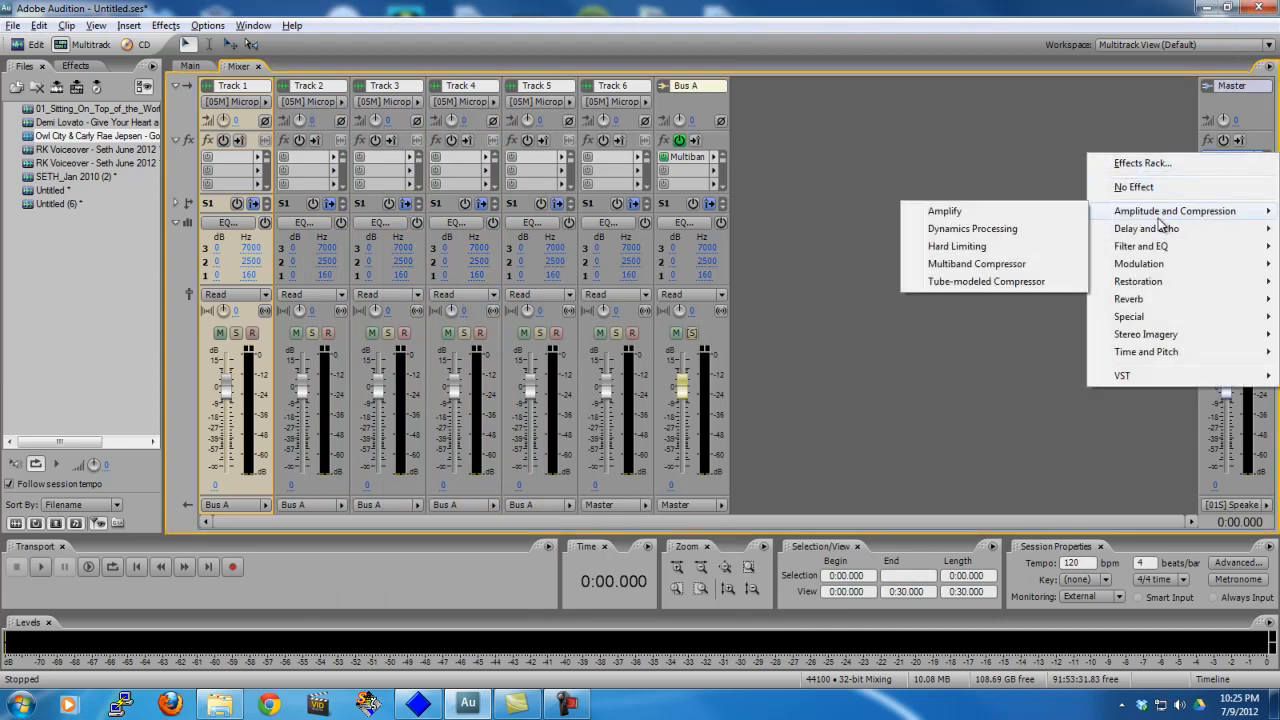
{"action": "left_click", "coordinate": [952, 250]}
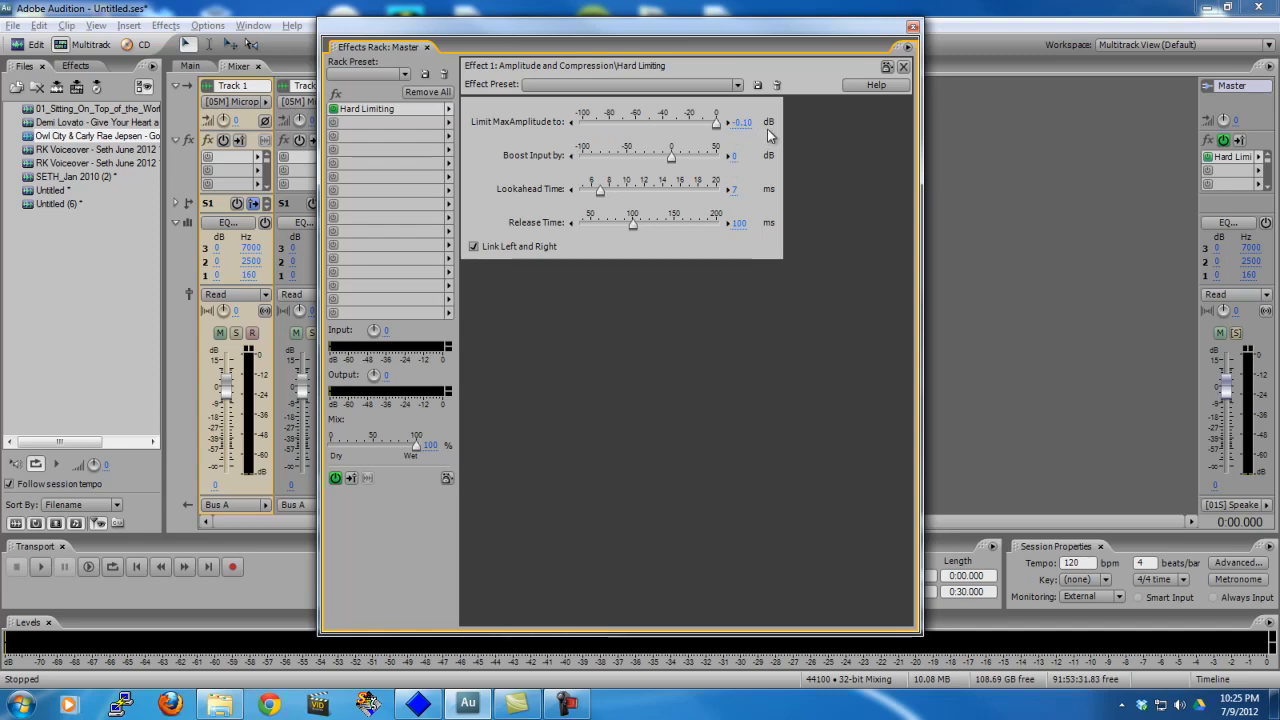
{"action": "left_click", "coordinate": [913, 26]}
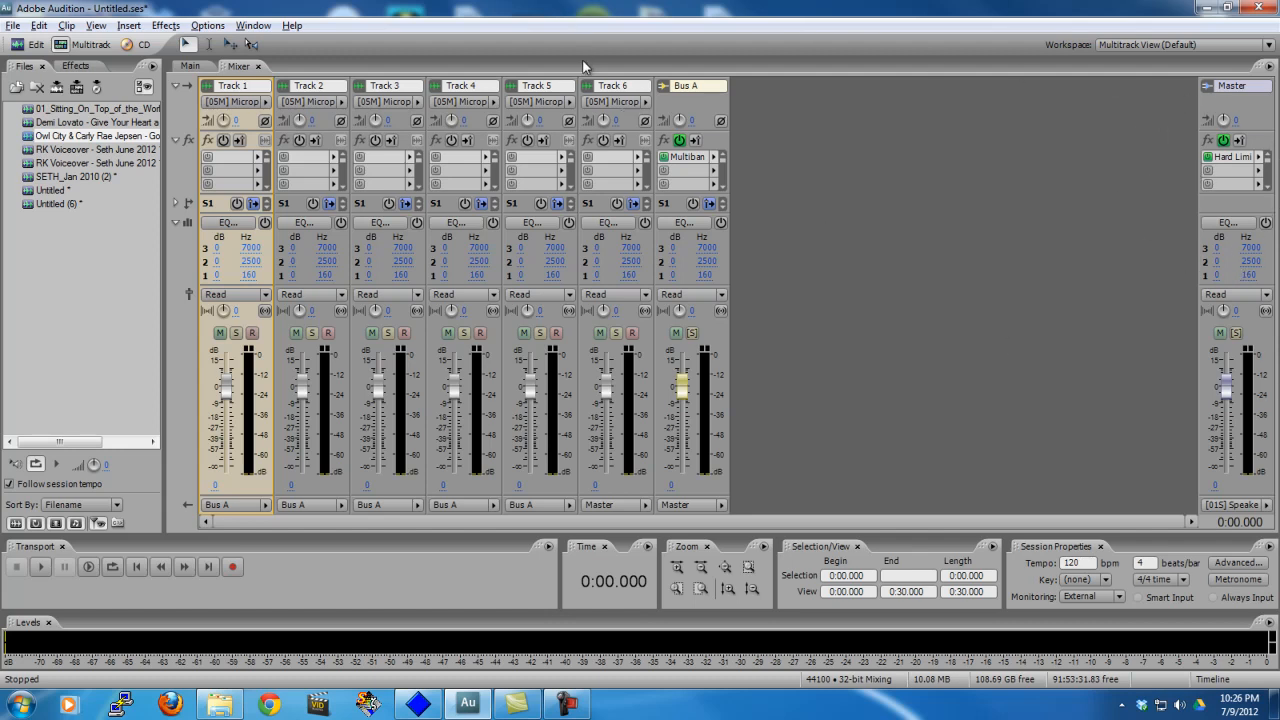
Step: Return to the multitrack timeline and review all tracks down to Bus A and Master
{"action": "left_click", "coordinate": [190, 66]}
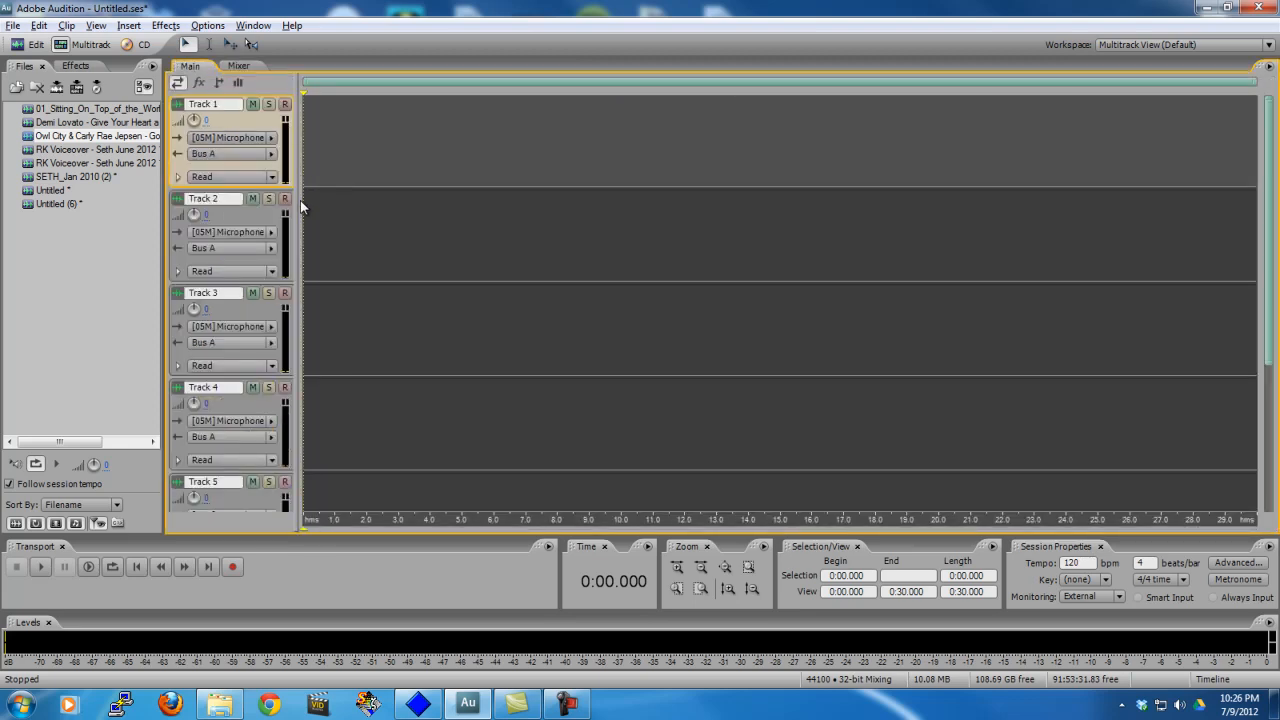
{"action": "scroll", "coordinate": [326, 192], "scroll_direction": "down", "scroll_amount": 3}
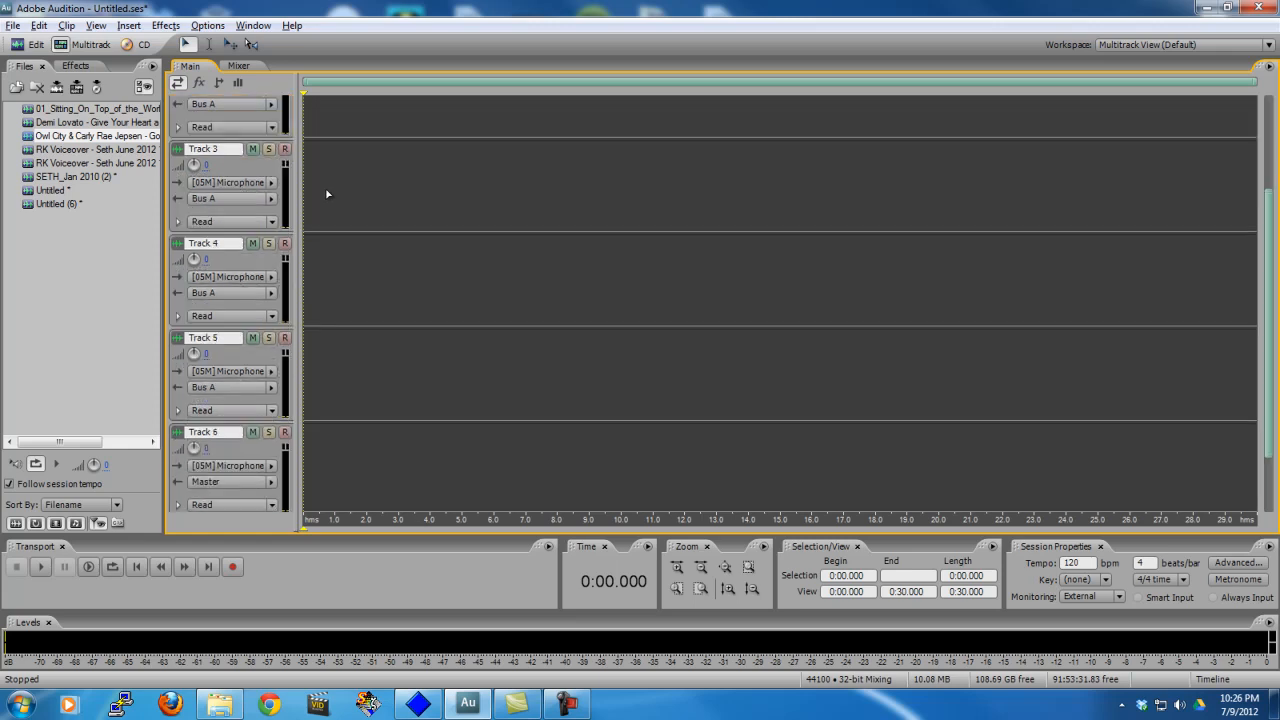
{"action": "scroll", "coordinate": [326, 192], "scroll_direction": "up", "scroll_amount": 2}
{"action": "scroll", "coordinate": [247, 216], "scroll_direction": "down", "scroll_amount": 1}
{"action": "scroll", "coordinate": [246, 219], "scroll_direction": "down", "scroll_amount": 1}
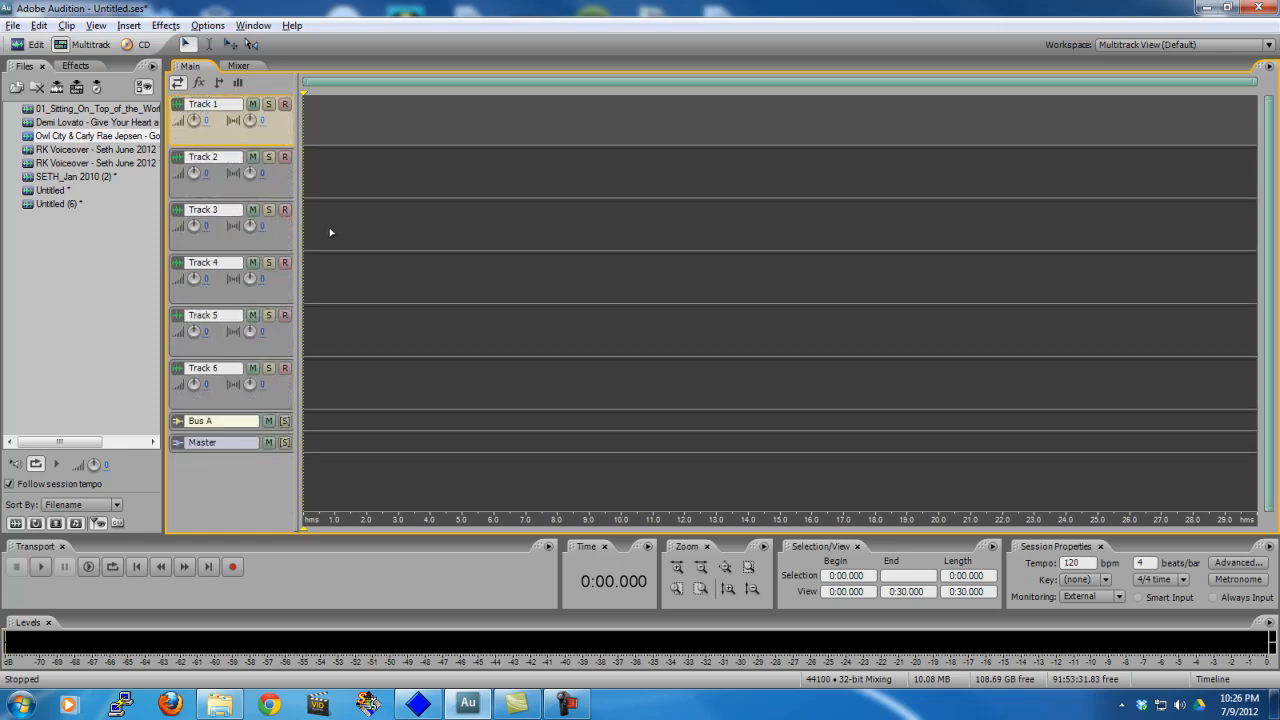
{"action": "scroll", "coordinate": [277, 242], "scroll_direction": "up", "scroll_amount": 1}
{"action": "scroll", "coordinate": [500, 260], "scroll_direction": "up", "scroll_amount": 2}
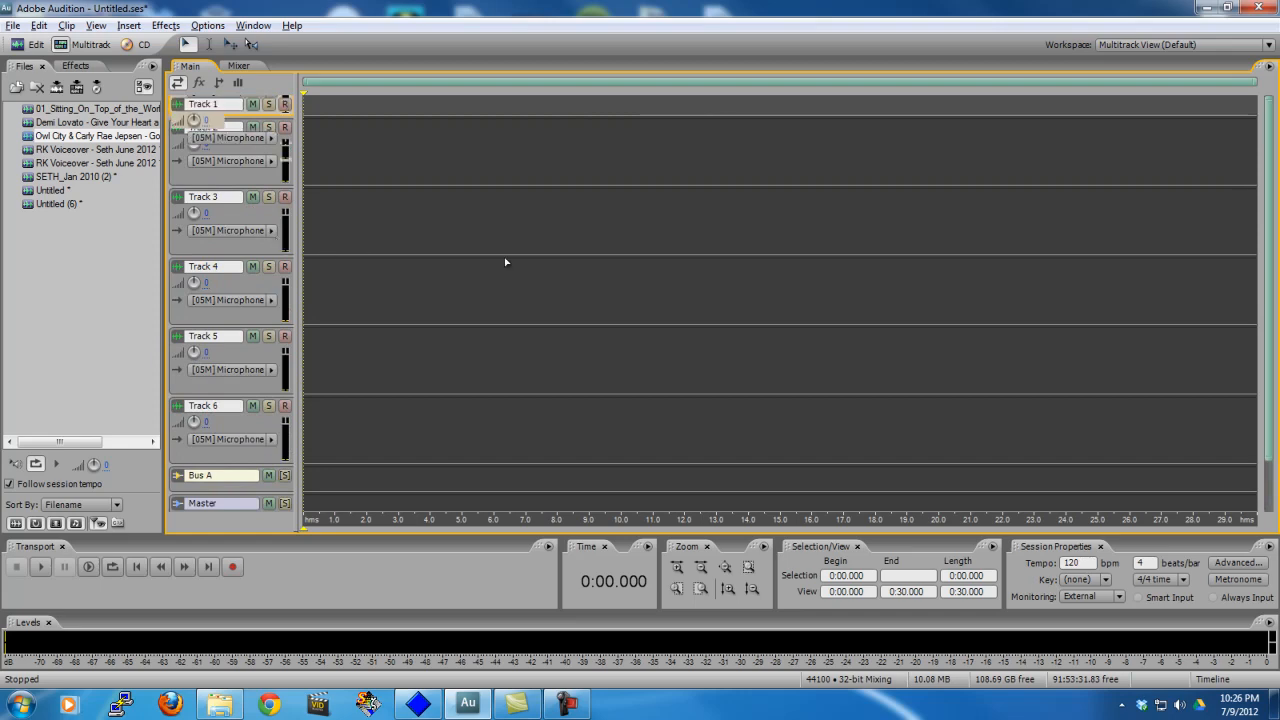
Step: Open 01_Sitting_On_Top_of_the_World.m4a for editing and play its opening from the beginning
{"action": "double_click", "coordinate": [74, 110]}
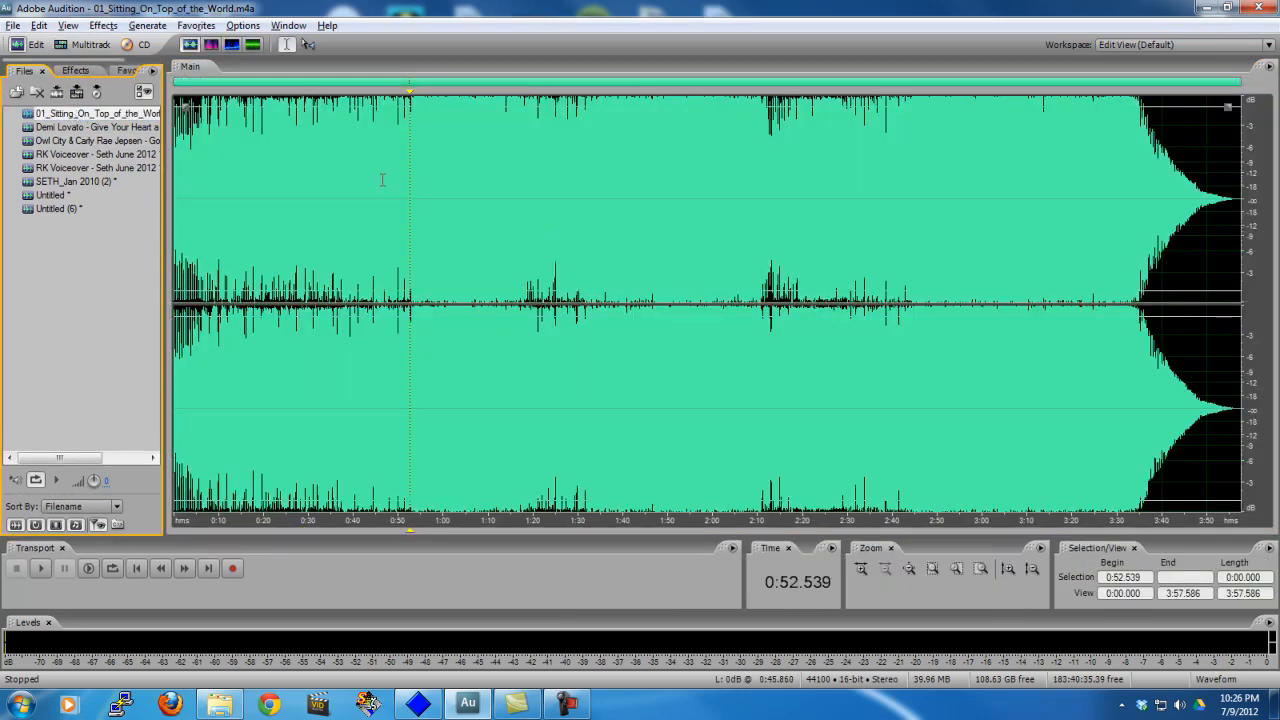
{"action": "left_click", "coordinate": [531, 237]}
{"action": "left_click_drag", "start_coordinate": [529, 237], "coordinate": [174, 220]}
{"action": "left_click", "coordinate": [175, 218]}
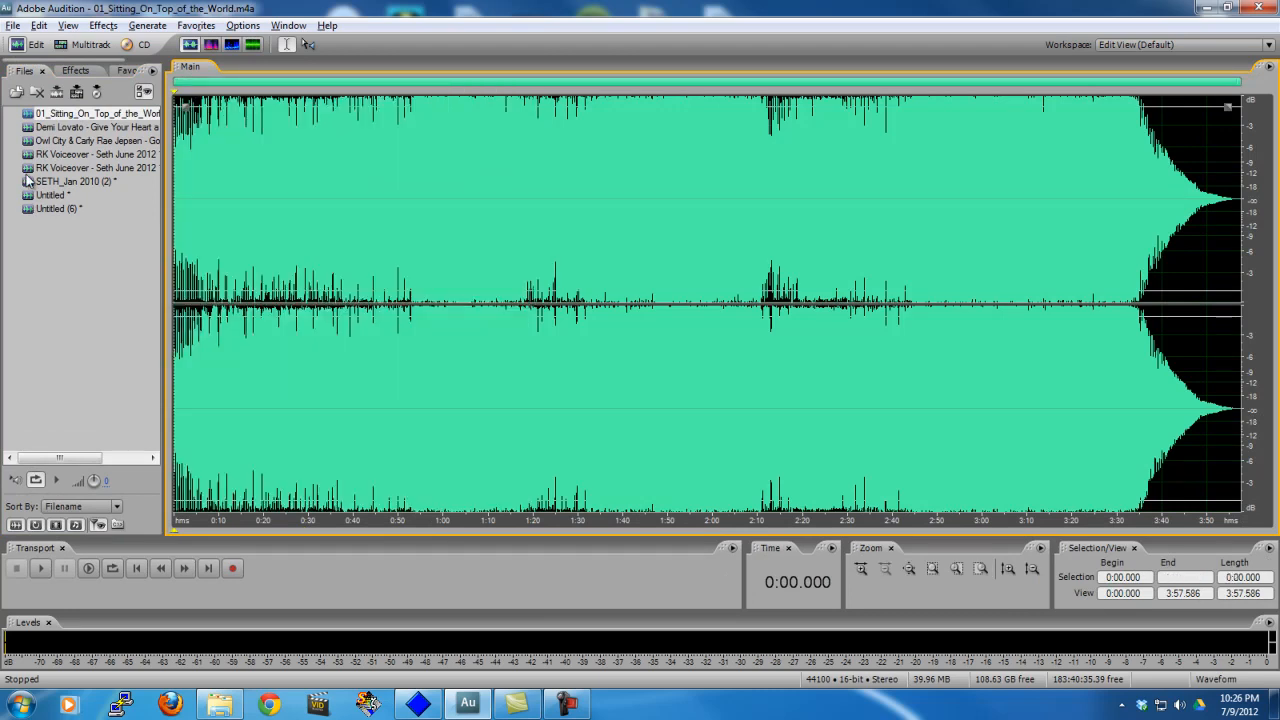
{"action": "key", "text": "space"}
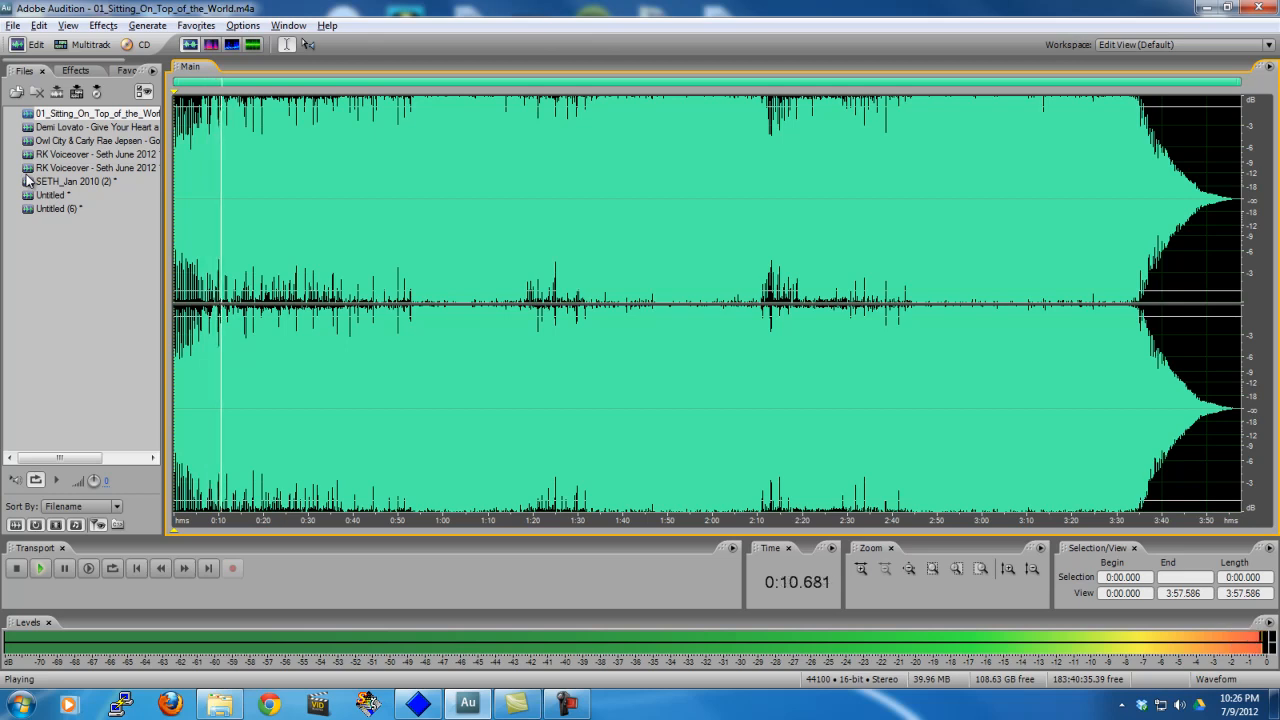
{"action": "key", "text": "space"}
Step: Play the song from 1:06.787 and again from 1:03.938 to judge the material around the one-minute mark
{"action": "left_click", "coordinate": [474, 140]}
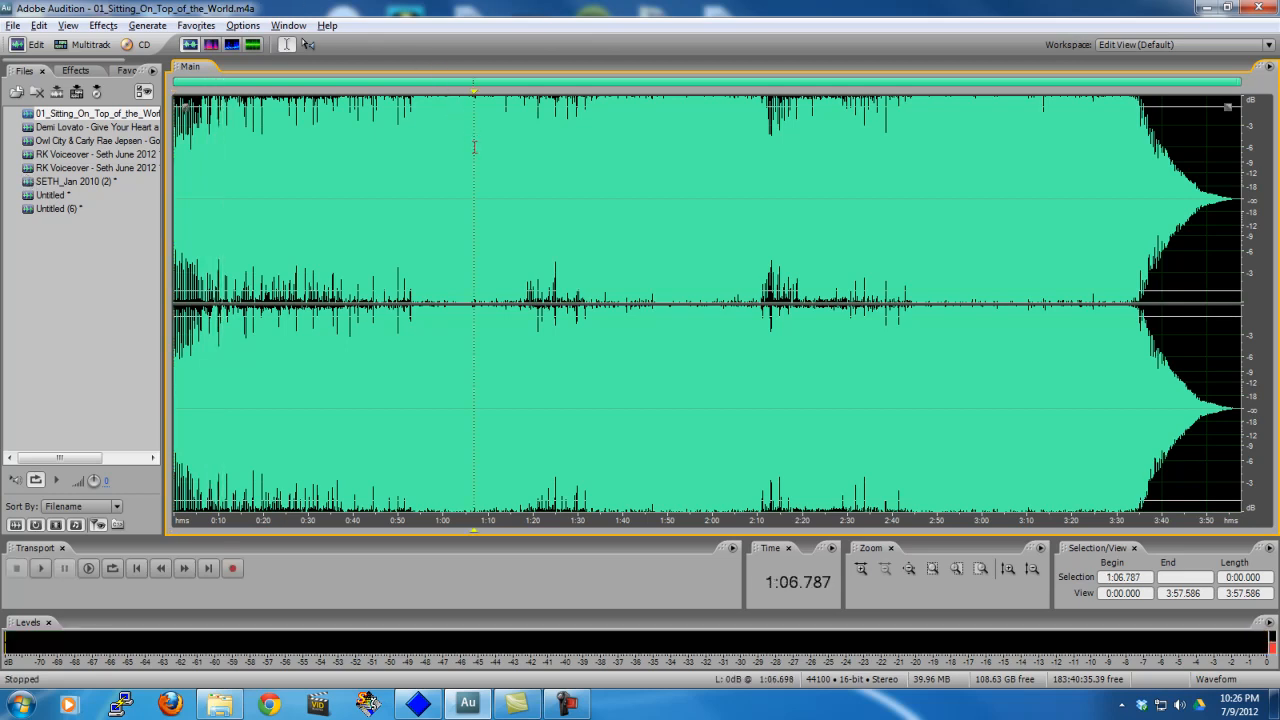
{"action": "key", "text": "space"}
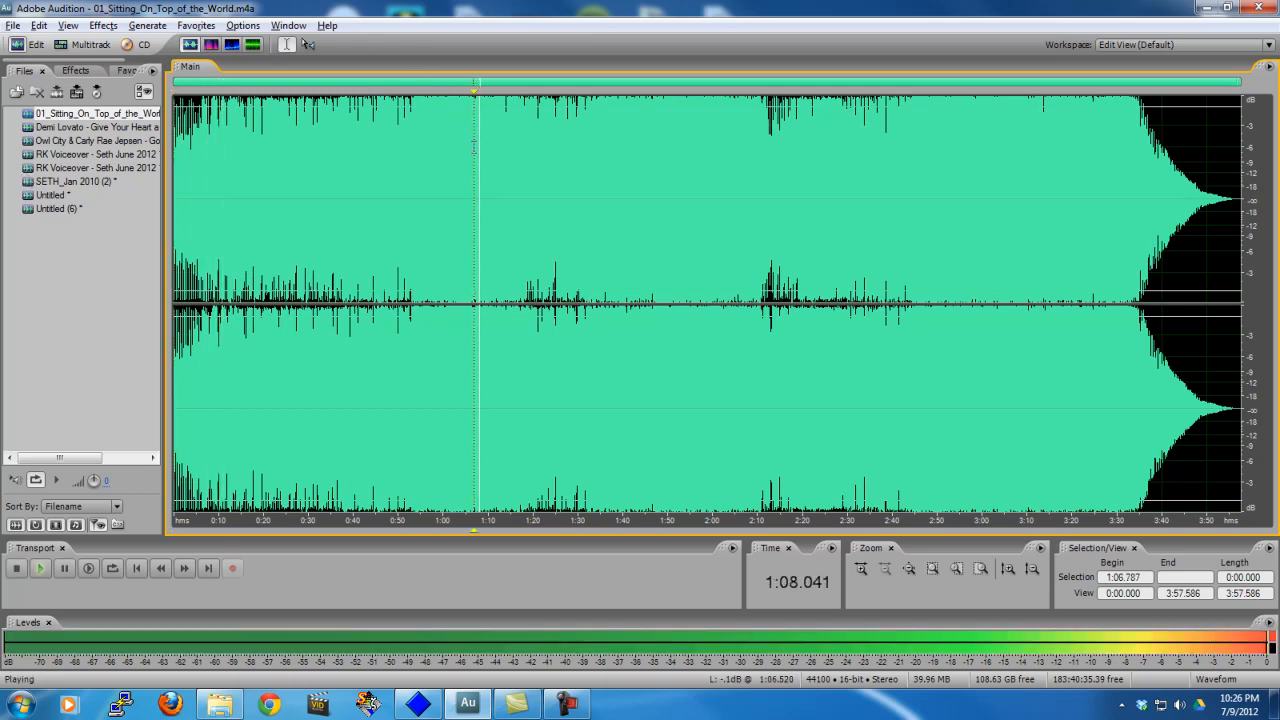
{"action": "key", "text": "space"}
{"action": "left_click", "coordinate": [461, 150]}
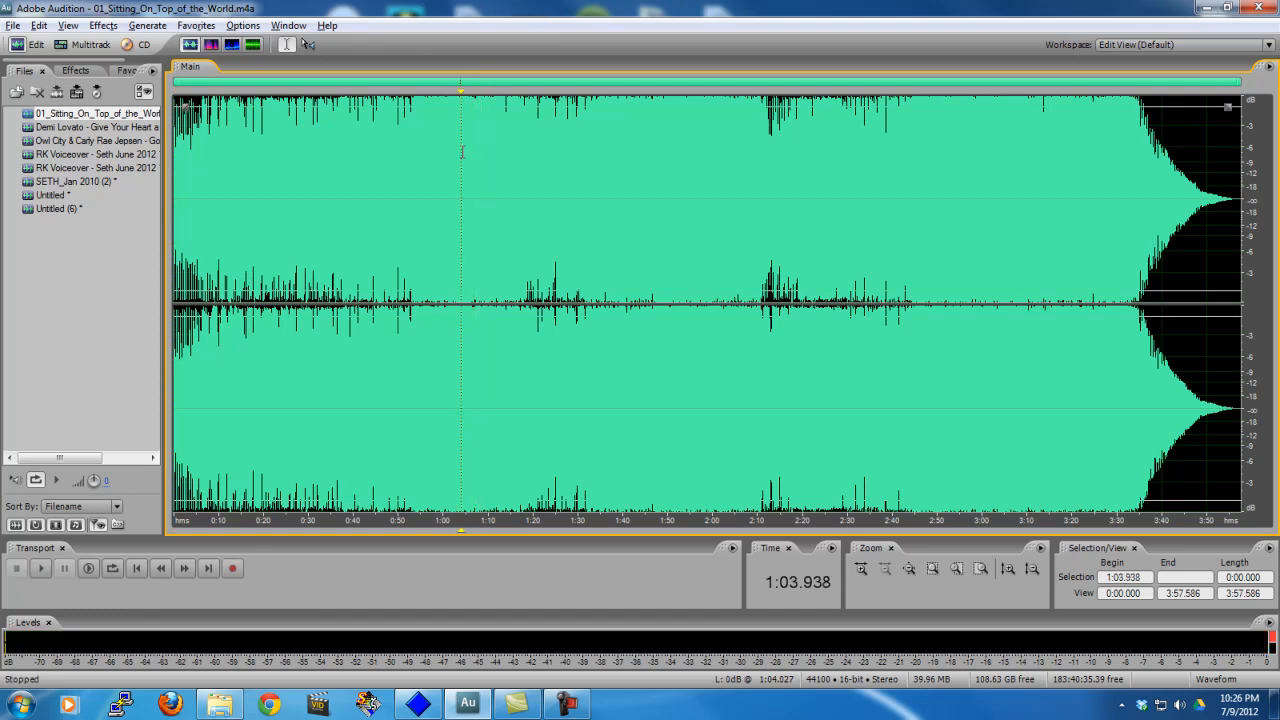
{"action": "key", "text": "space"}
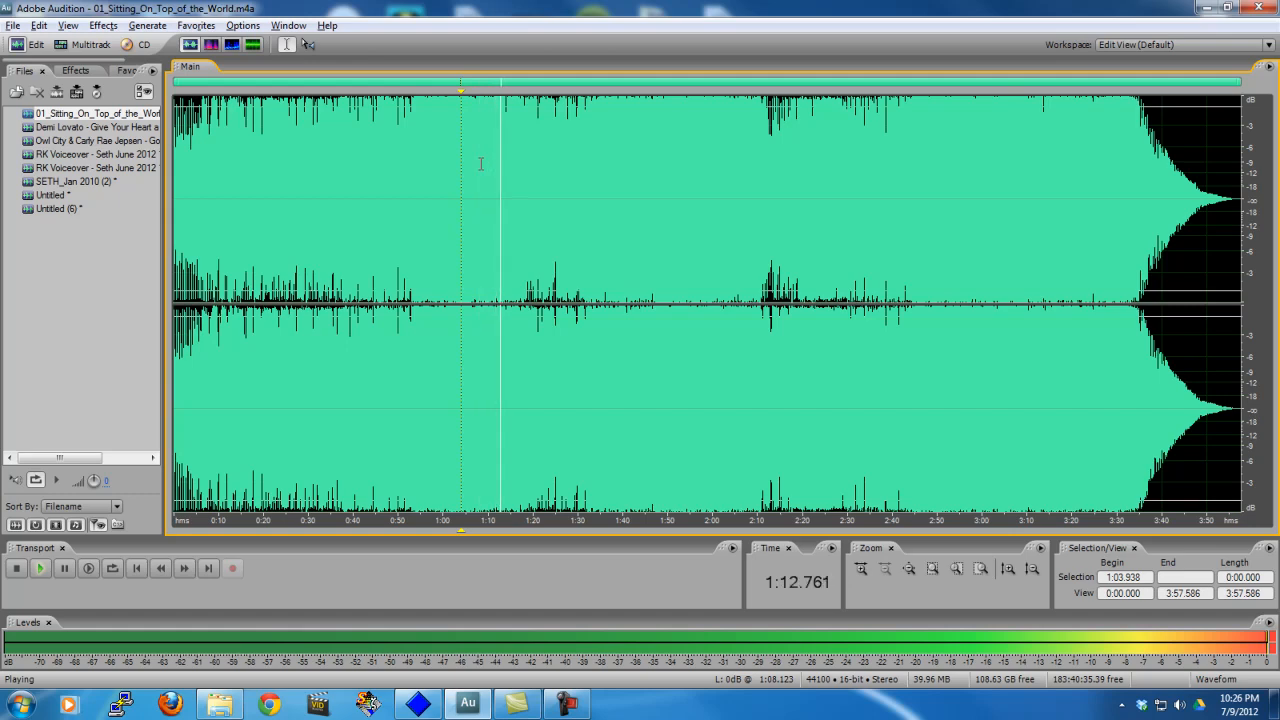
{"action": "key", "text": "space"}
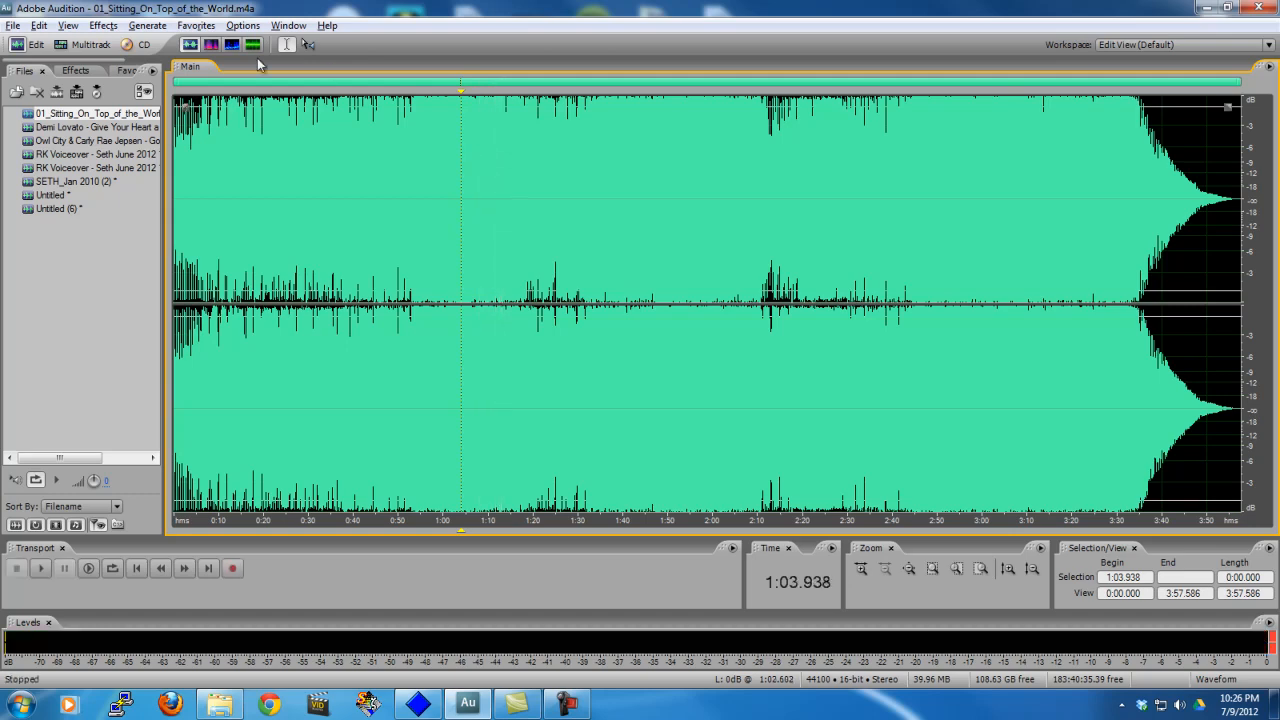
Step: Place 01_Sitting_On_Top_of_the_World in the multitrack session on Track 6 at about 0:50 and again at the start of Track 1
{"action": "left_click", "coordinate": [75, 44]}
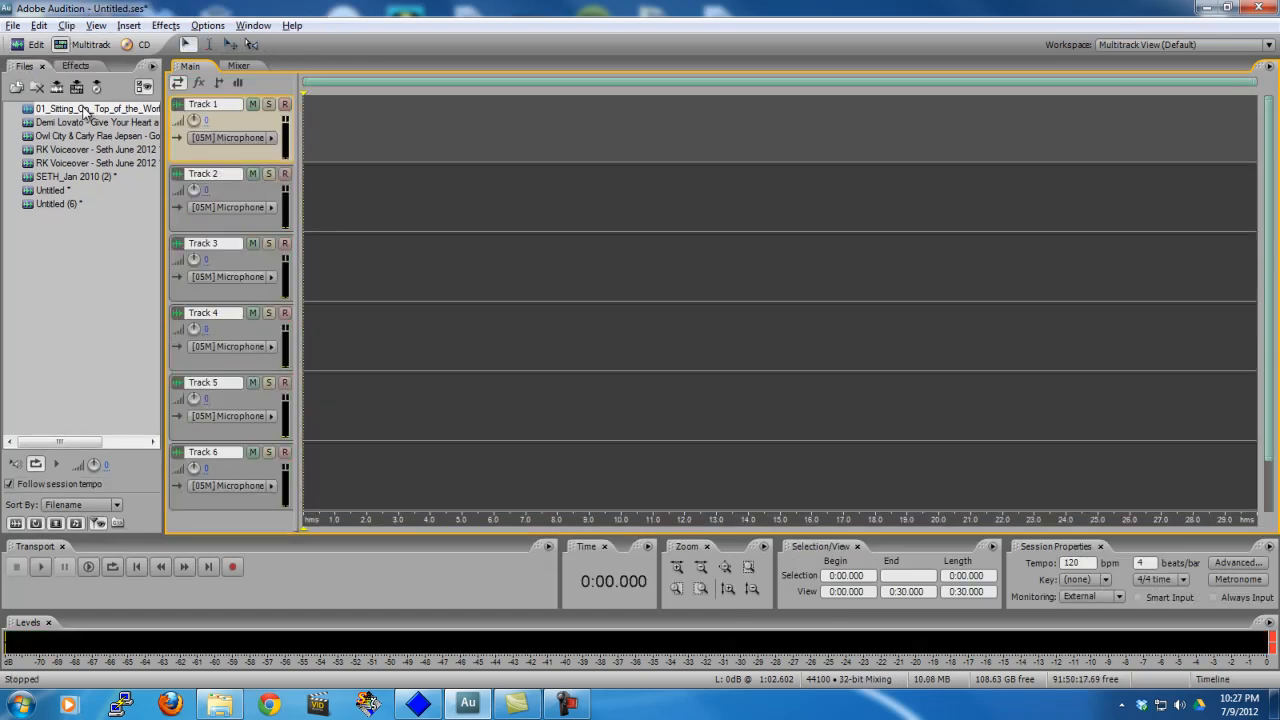
{"action": "left_click_drag", "start_coordinate": [85, 112], "coordinate": [552, 481]}
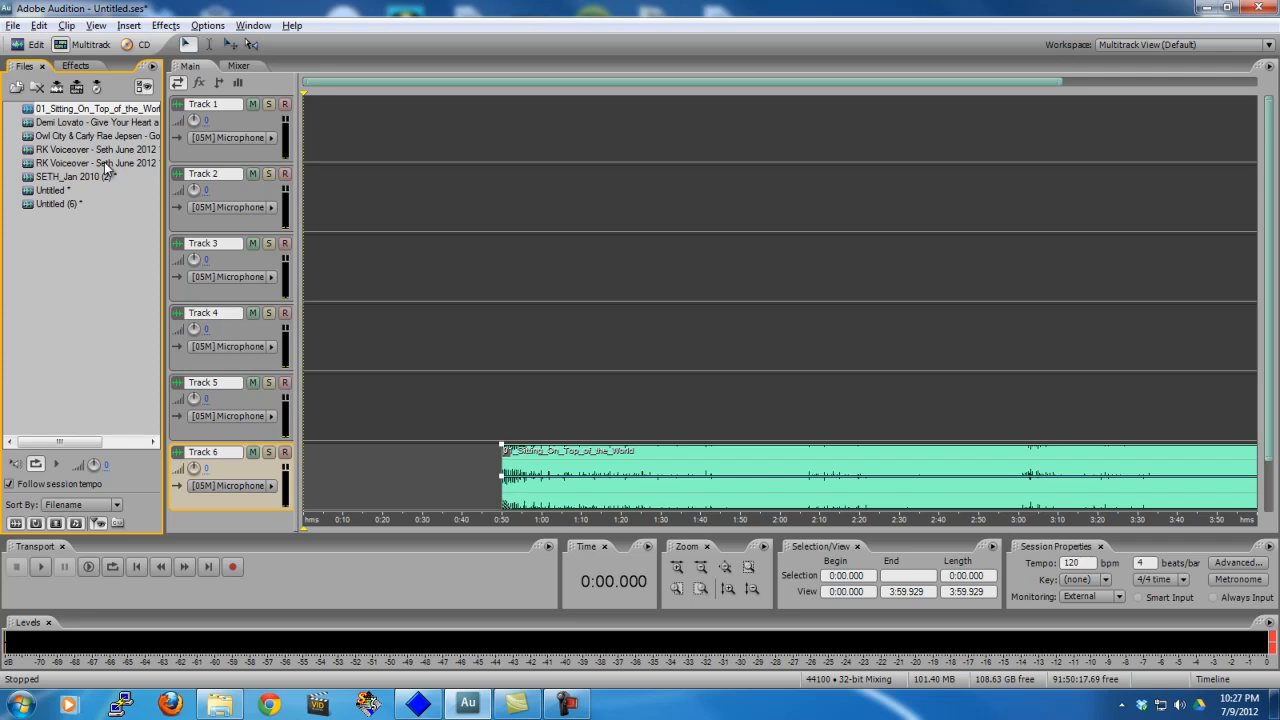
{"action": "left_click_drag", "start_coordinate": [80, 108], "coordinate": [325, 150]}
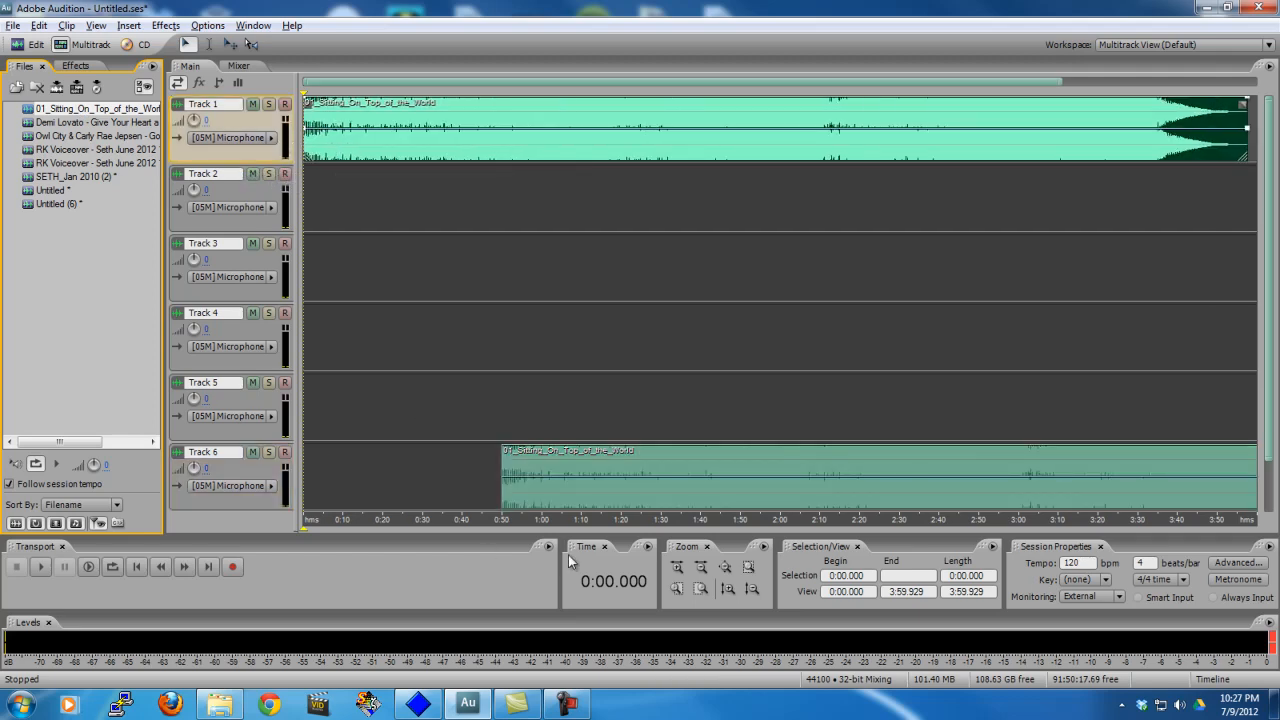
{"action": "left_click", "coordinate": [677, 566]}
{"action": "left_click", "coordinate": [677, 566]}
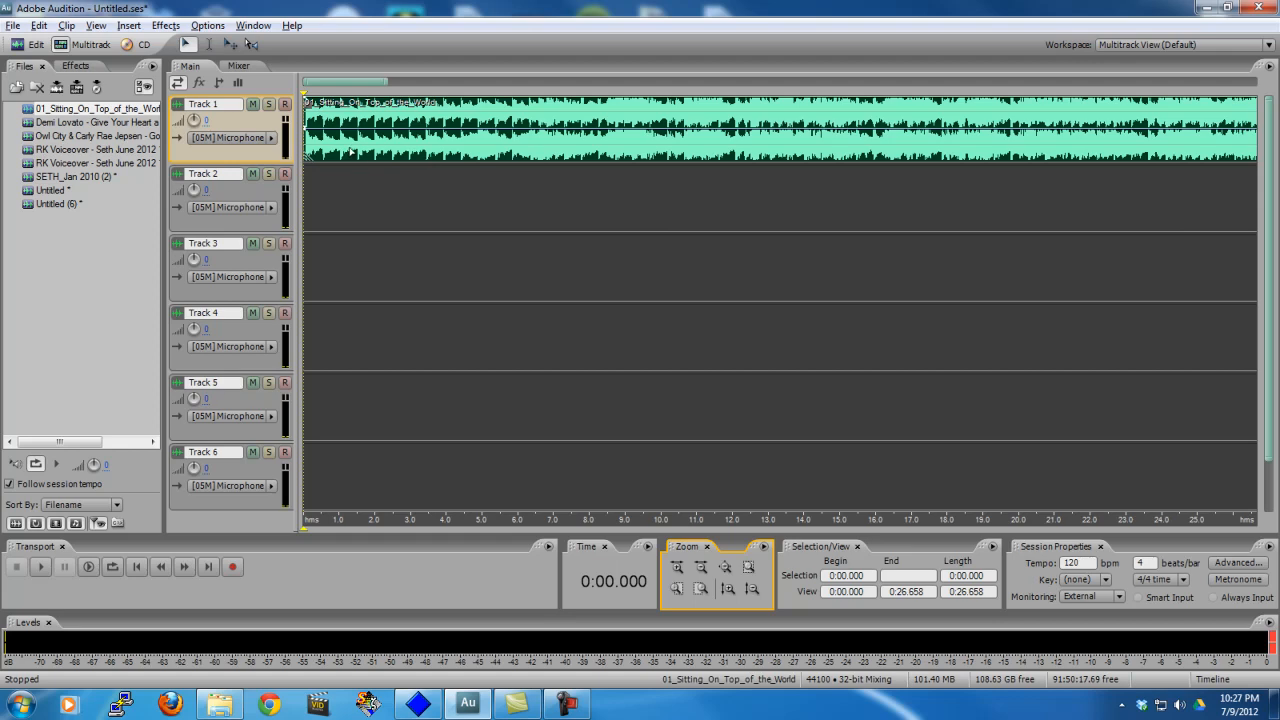
Step: Play the Track 1 clip from the beginning of the session to find a split point
{"action": "left_click_drag", "start_coordinate": [396, 174], "coordinate": [326, 172]}
{"action": "left_click", "coordinate": [326, 172]}
{"action": "left_click", "coordinate": [343, 147]}
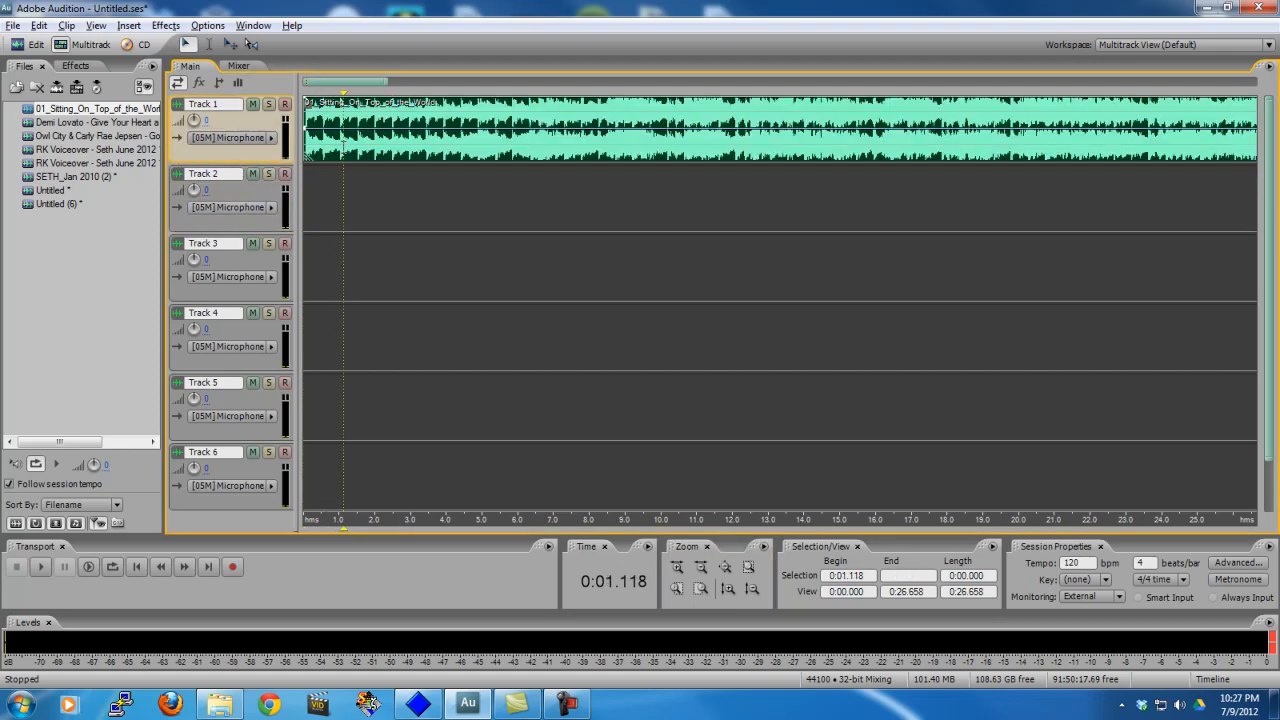
{"action": "left_click", "coordinate": [317, 157]}
{"action": "key", "text": "space"}
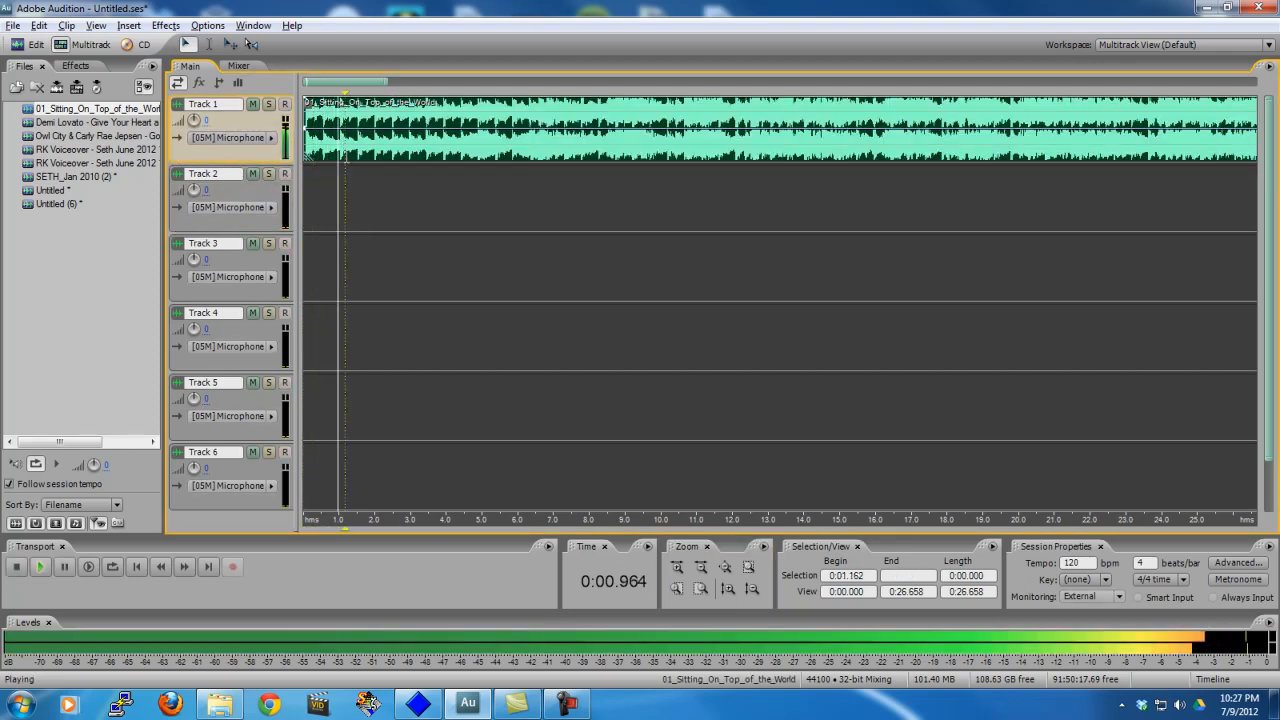
{"action": "left_click_drag", "start_coordinate": [349, 155], "coordinate": [247, 124]}
{"action": "left_click", "coordinate": [256, 125]}
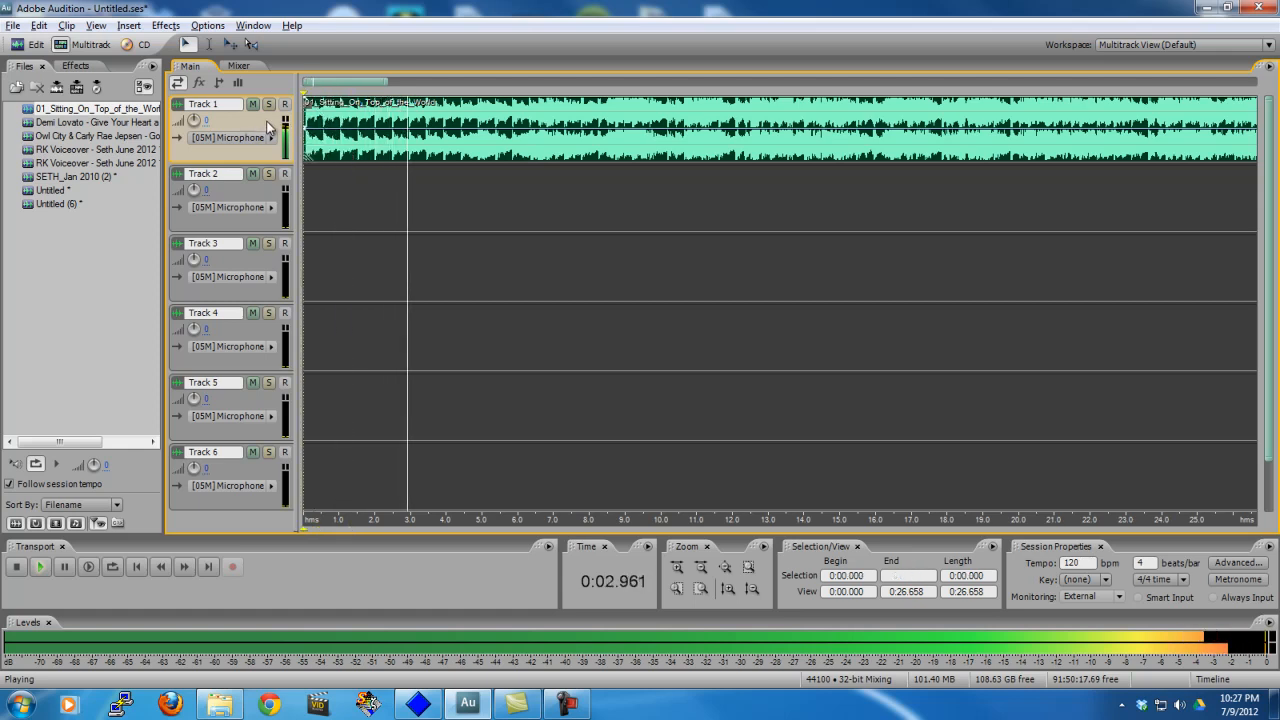
{"action": "key", "text": "space"}
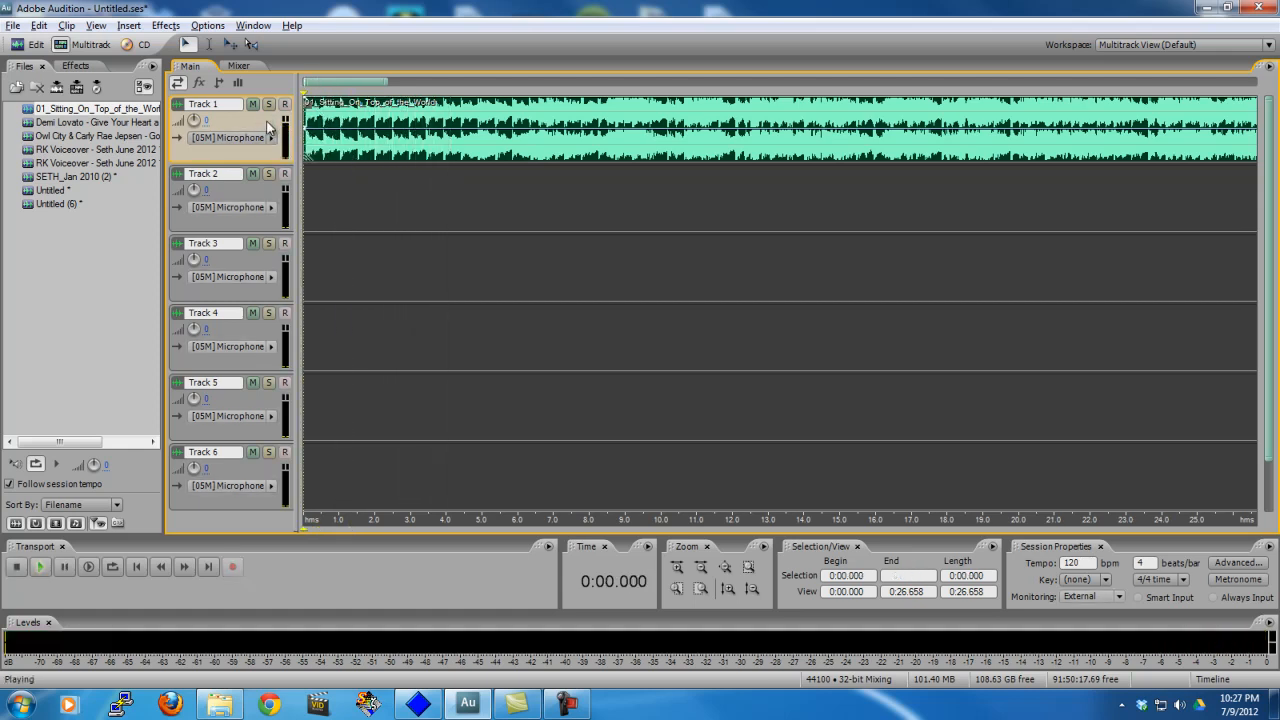
{"action": "key", "text": "space"}
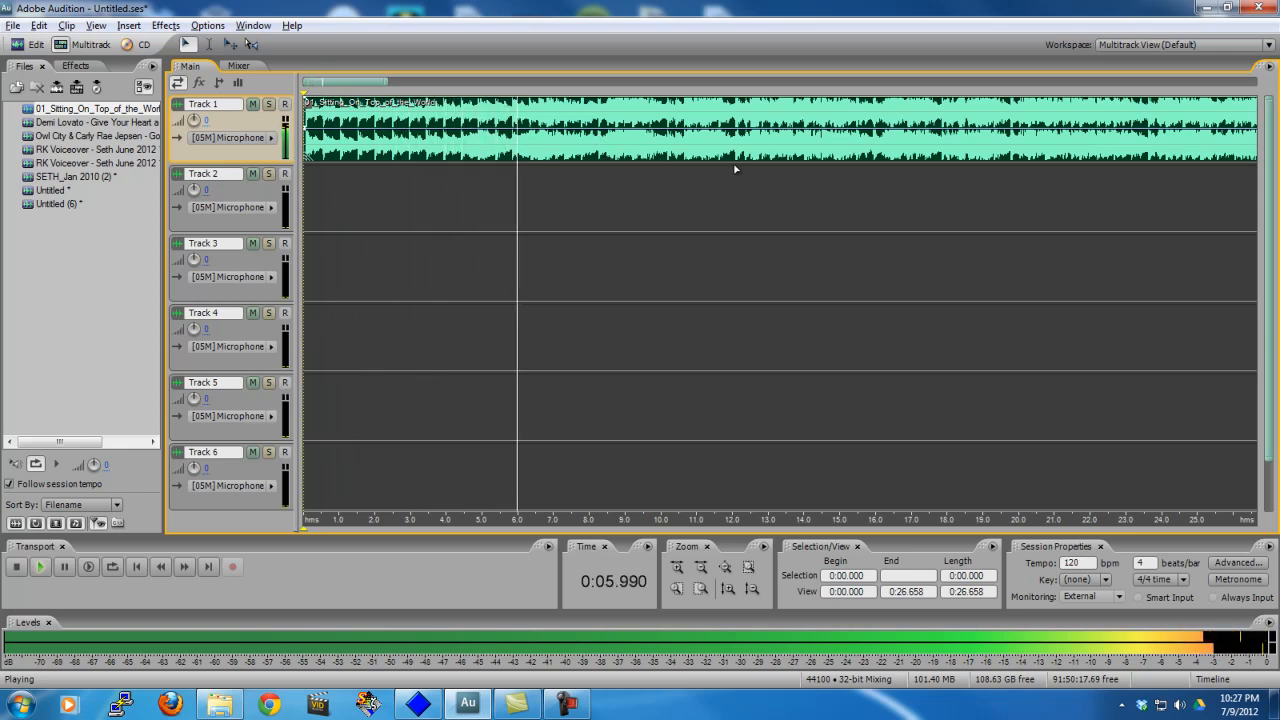
{"action": "key", "text": "space"}
Step: Split the Track 1 clip at 0:08.364 and move the part after the split down to Track 3
{"action": "right_click", "coordinate": [603, 147]}
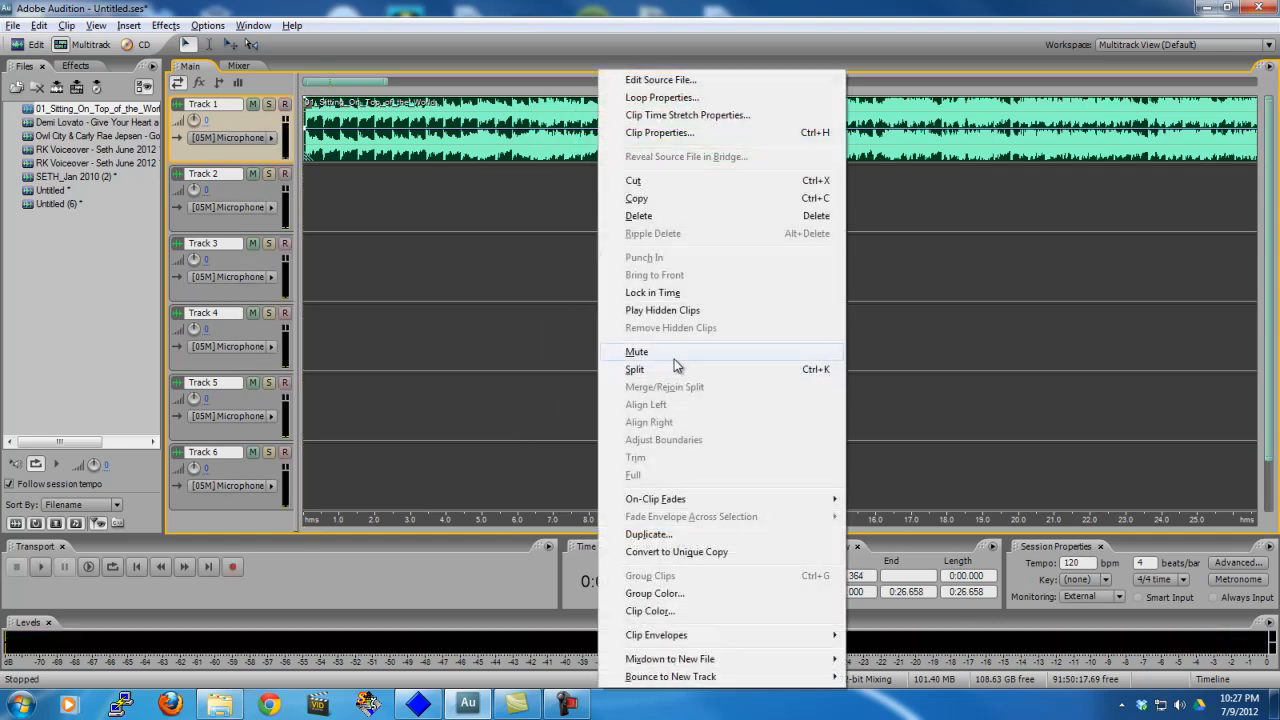
{"action": "left_click", "coordinate": [660, 369]}
{"action": "left_click_drag", "start_coordinate": [626, 140], "coordinate": [507, 266]}
Step: Audition the Track 3 clip, trim its start to about 0:11.7, and slide it earlier to begin at 0:09.000
{"action": "key", "text": "space"}
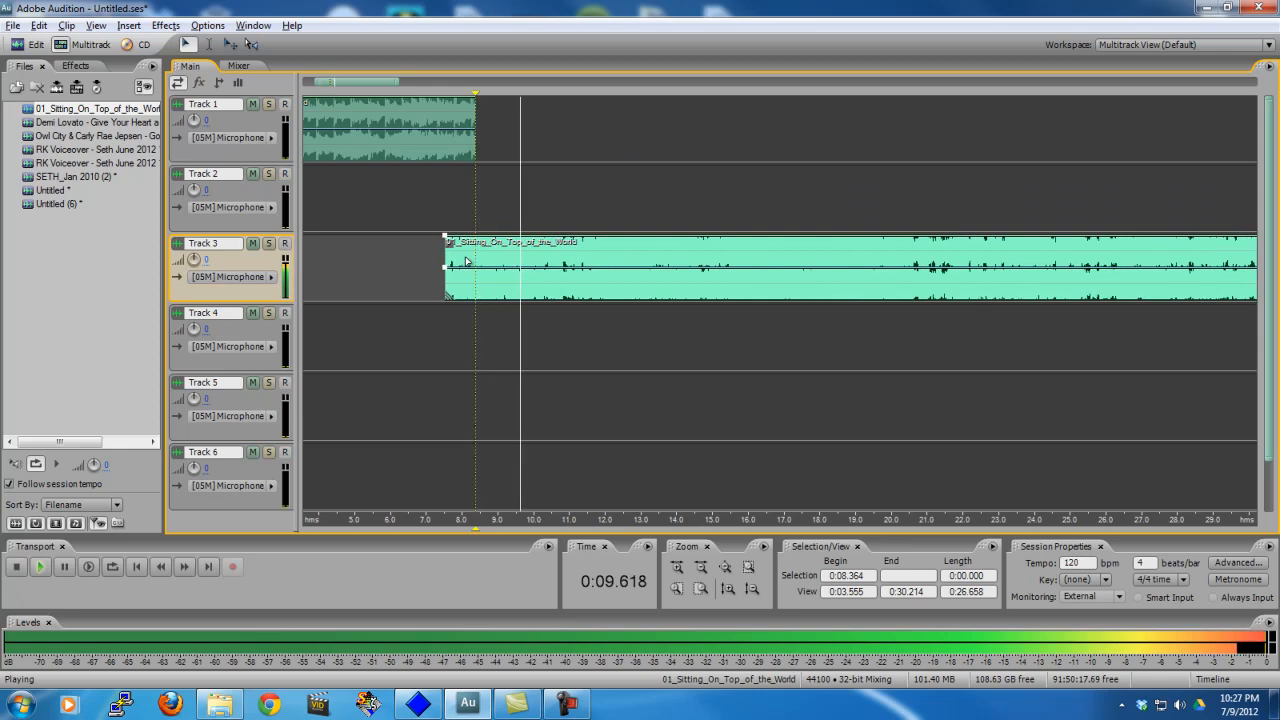
{"action": "key", "text": "space"}
{"action": "left_click_drag", "start_coordinate": [446, 259], "coordinate": [594, 262]}
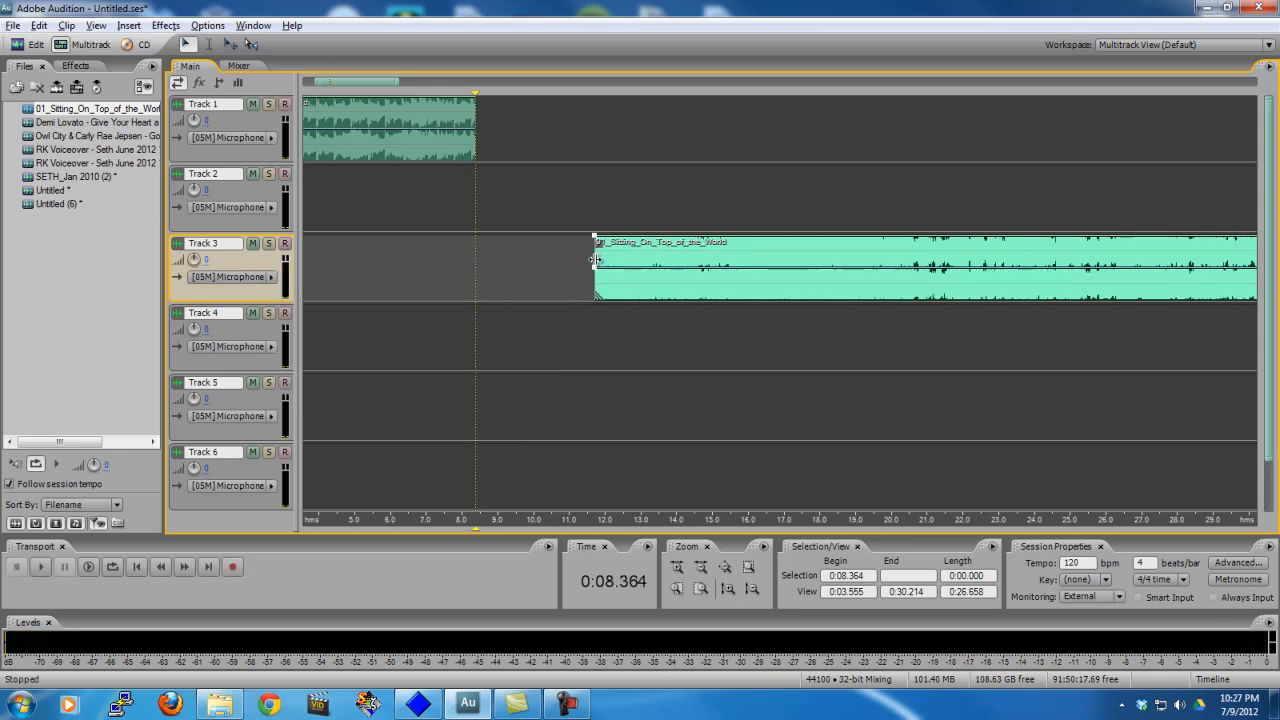
{"action": "left_click", "coordinate": [586, 216]}
{"action": "key", "text": "space"}
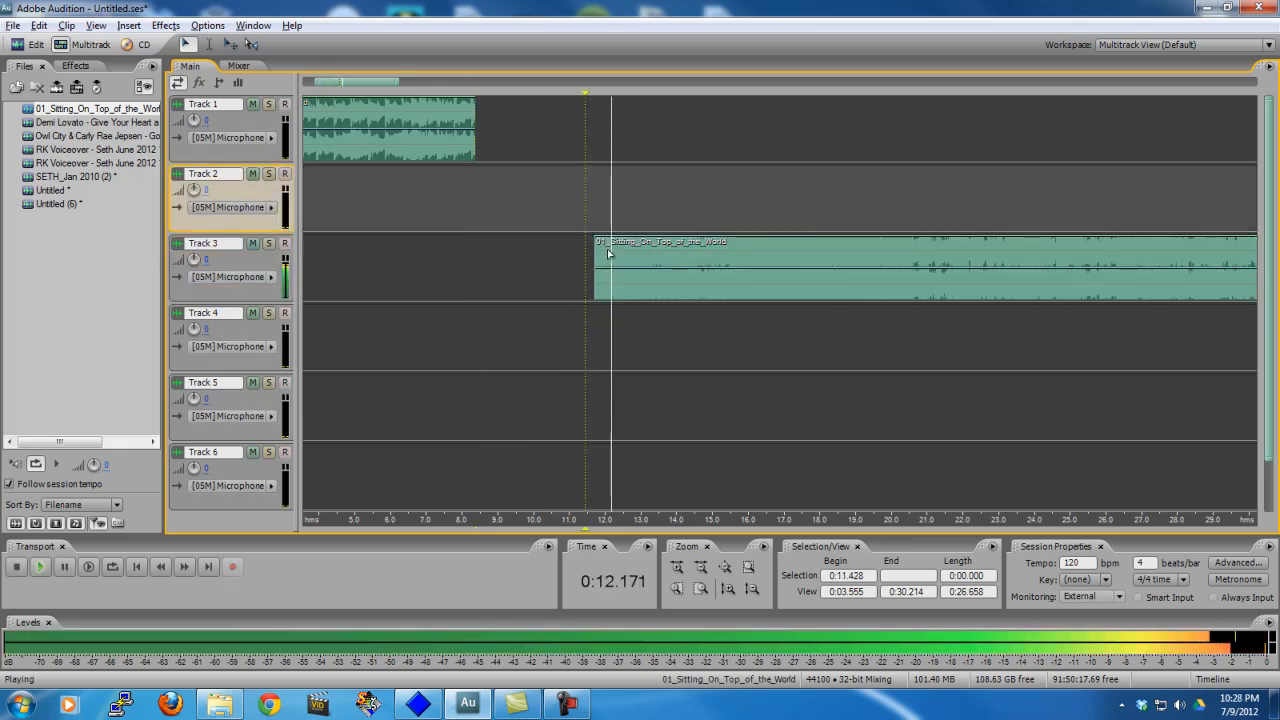
{"action": "left_click_drag", "start_coordinate": [634, 262], "coordinate": [537, 262]}
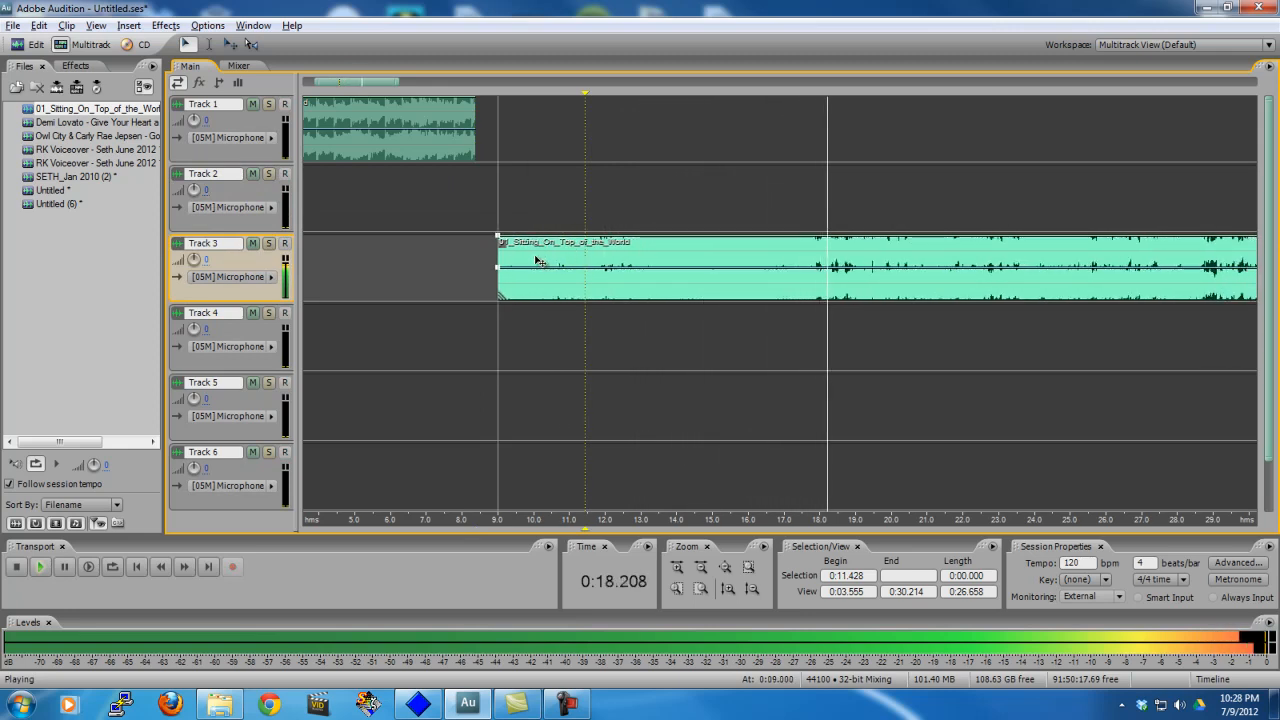
Step: Trim the Track 3 clip's start to about 0:13.3 and slide it earlier to meet the Track 1 clip's end
{"action": "key", "text": "t"}
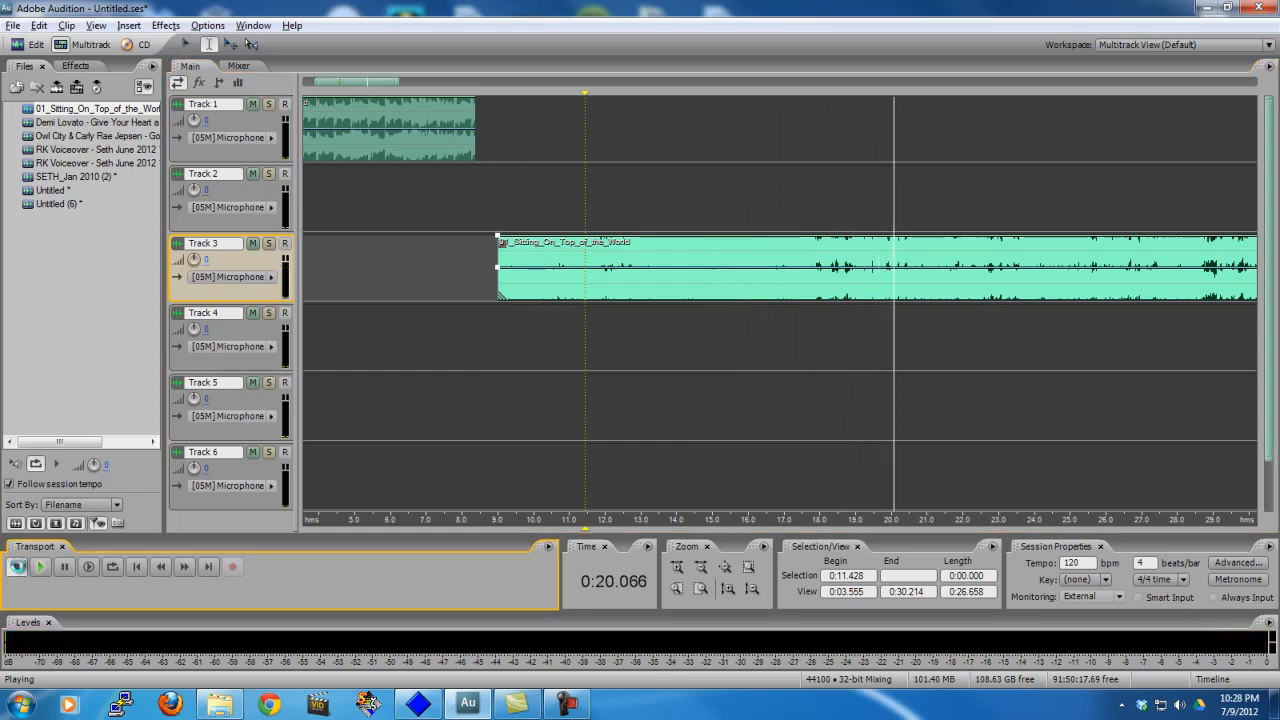
{"action": "left_click", "coordinate": [16, 566]}
{"action": "left_click", "coordinate": [505, 287]}
{"action": "left_click_drag", "start_coordinate": [497, 287], "coordinate": [651, 289]}
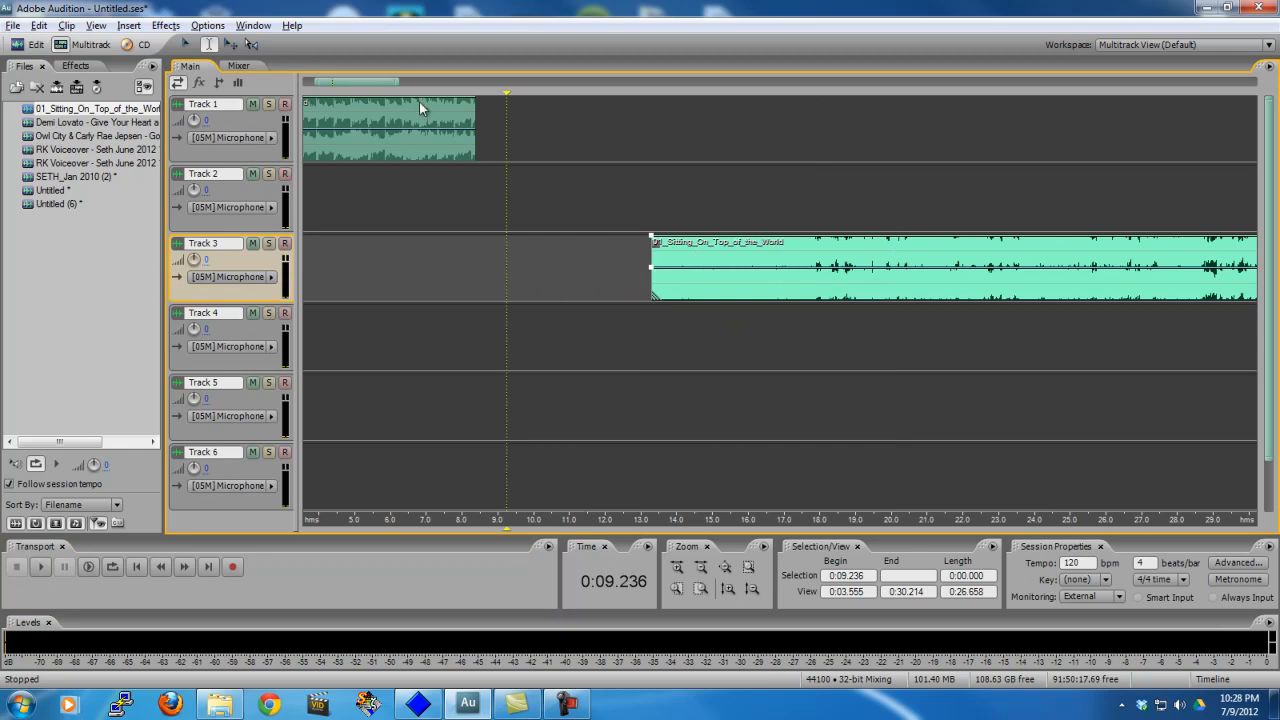
{"action": "left_click_drag", "start_coordinate": [709, 286], "coordinate": [532, 277]}
{"action": "left_click", "coordinate": [498, 204]}
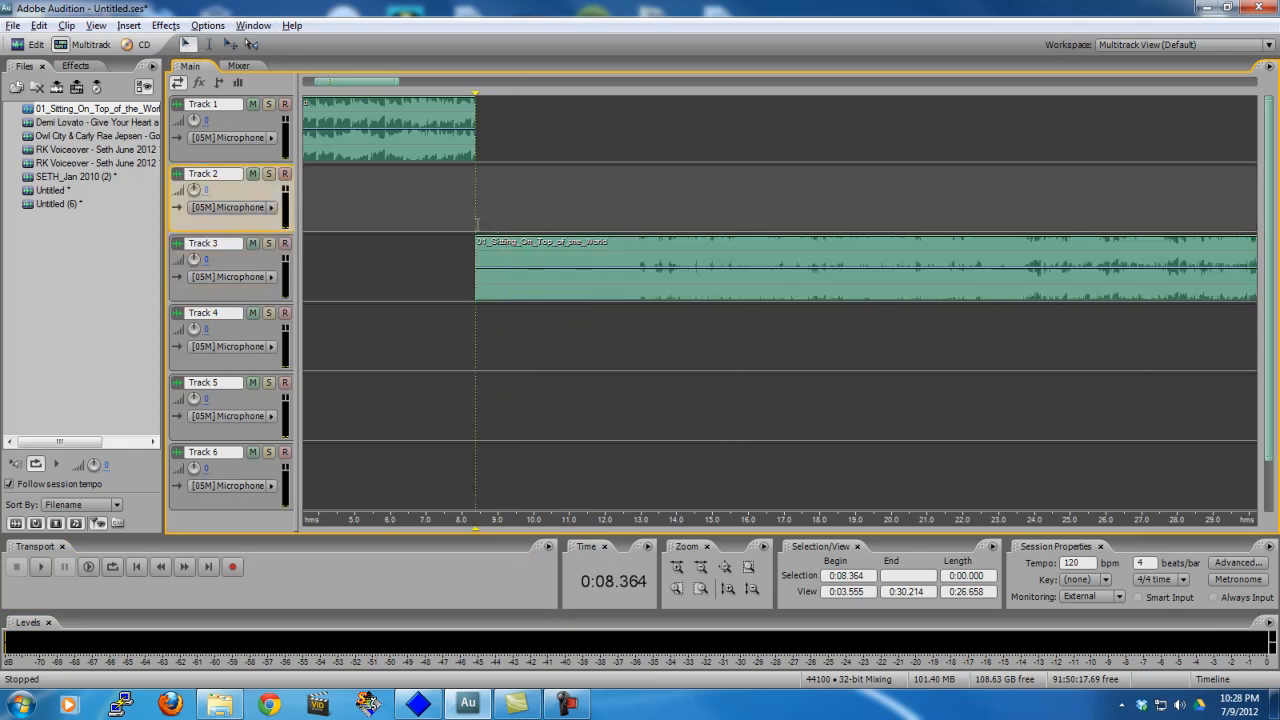
Step: Audition the opening of the Track 3 clip at several points and trim its start to about 0:10.7
{"action": "key", "text": "space"}
{"action": "left_click", "coordinate": [631, 225]}
{"action": "key", "text": "space"}
{"action": "key", "text": "space"}
{"action": "left_click", "coordinate": [600, 225]}
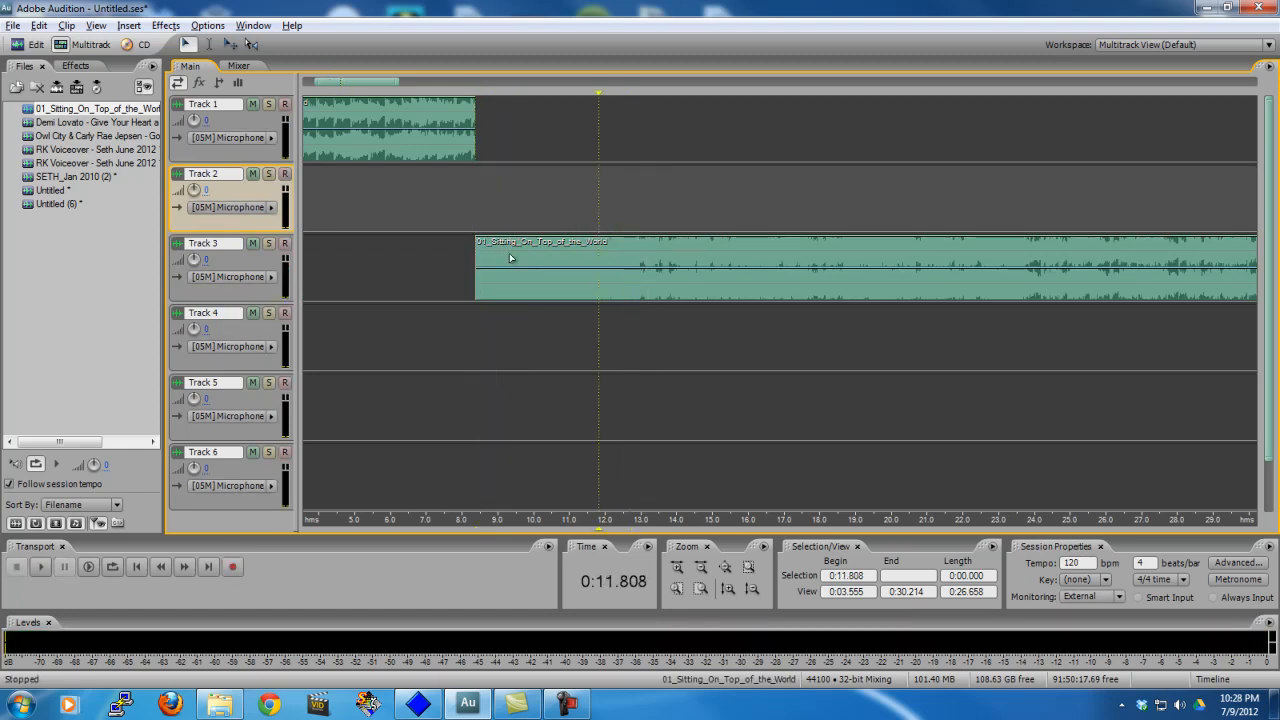
{"action": "key", "text": "space"}
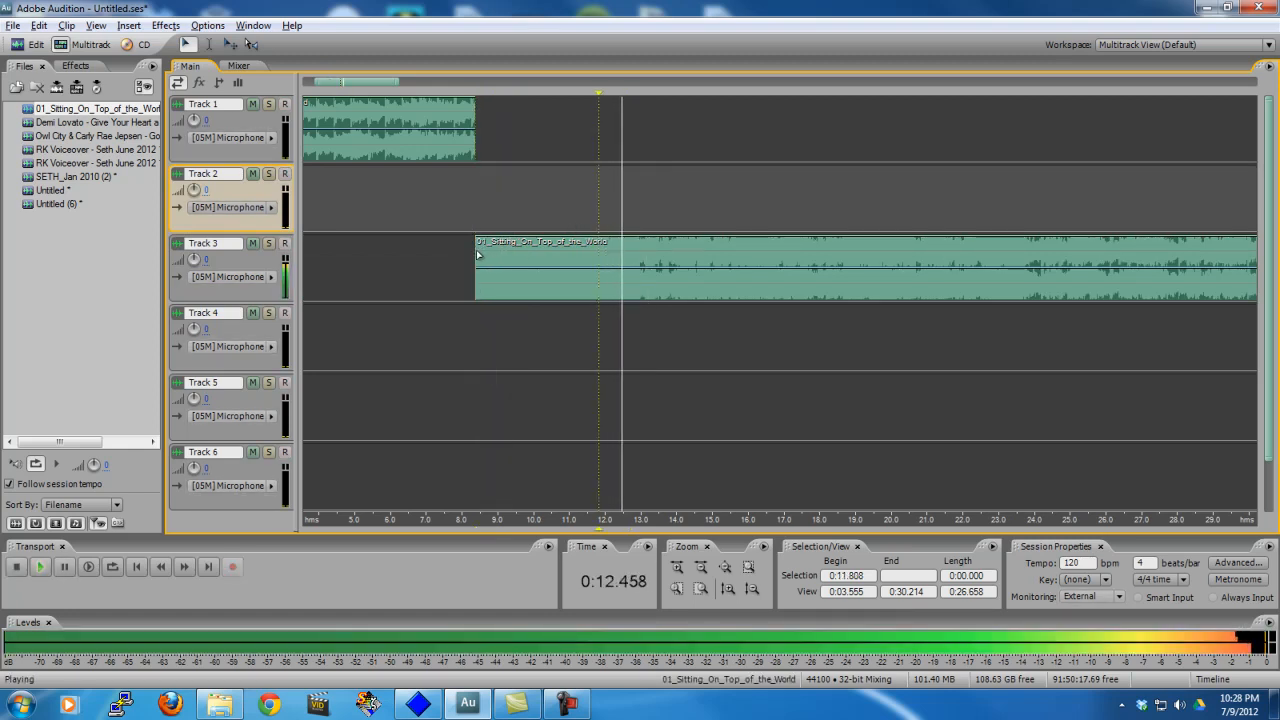
{"action": "key", "text": "space"}
{"action": "left_click", "coordinate": [476, 252]}
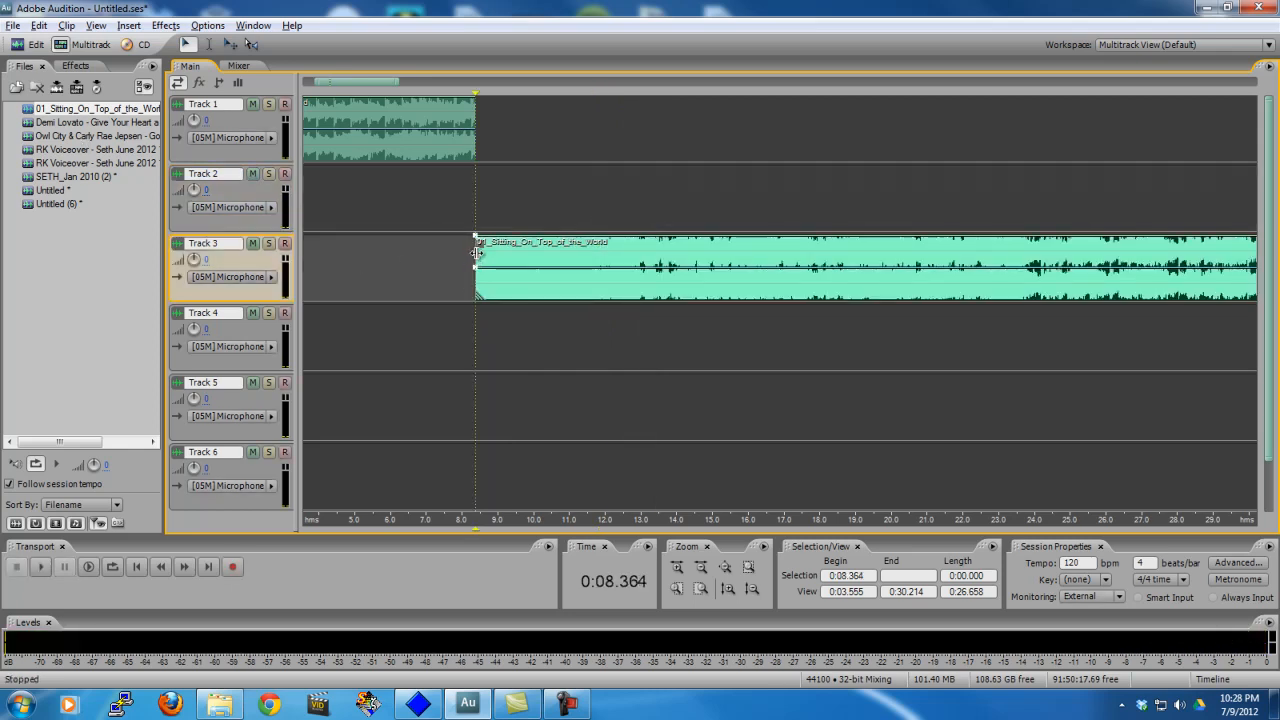
{"action": "left_click_drag", "start_coordinate": [477, 252], "coordinate": [565, 256]}
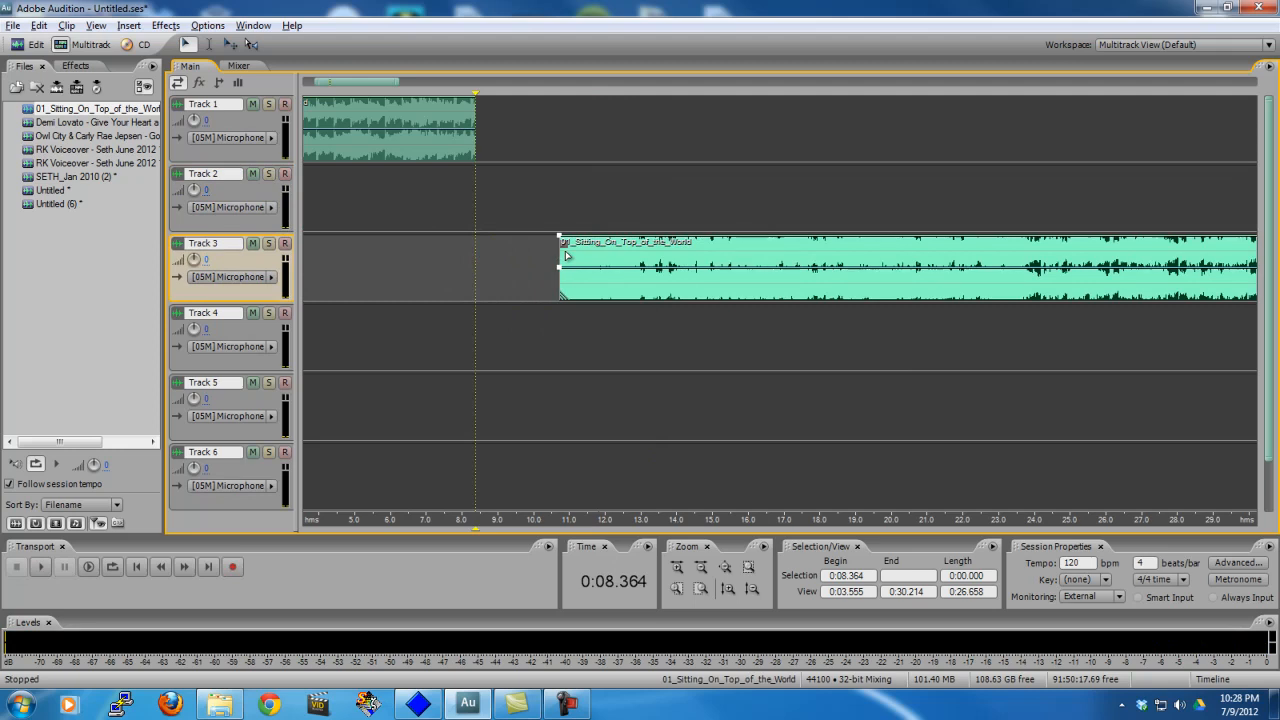
Step: Play the Track 1 clip from the session start and again from 0:03.869 to find a tighter cut point
{"action": "left_click_drag", "start_coordinate": [552, 209], "coordinate": [226, 214]}
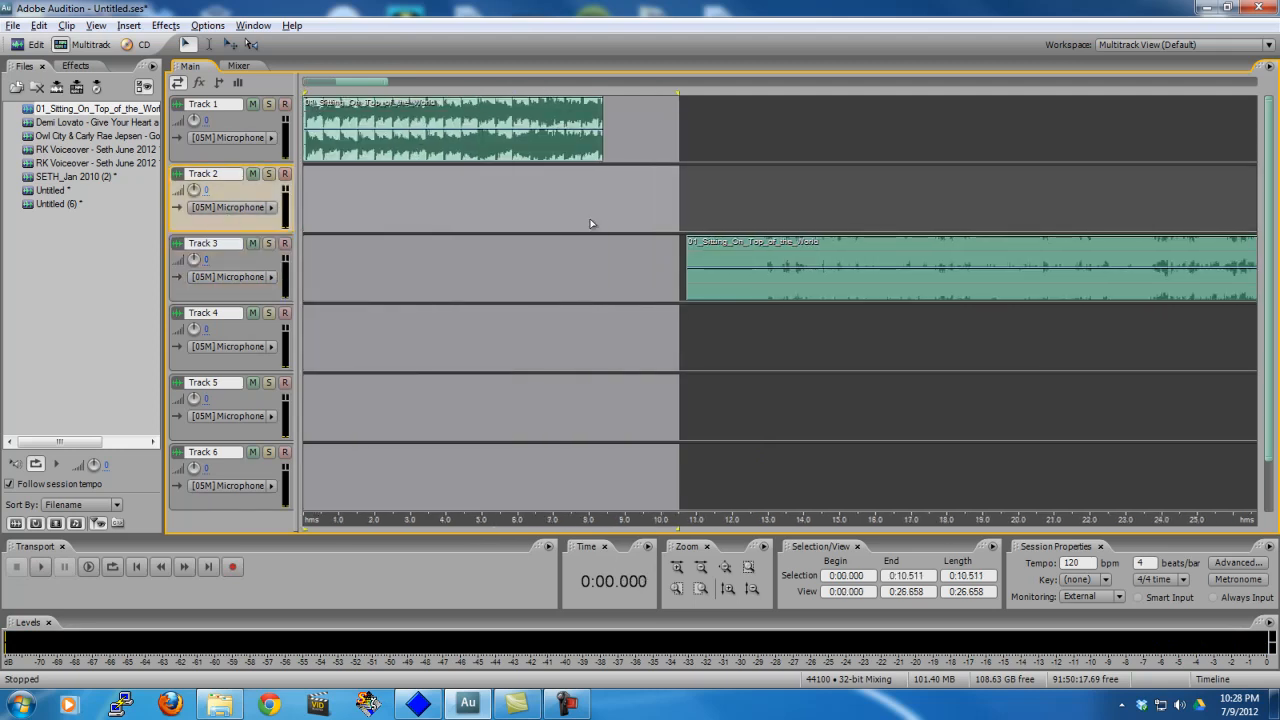
{"action": "left_click_drag", "start_coordinate": [617, 222], "coordinate": [374, 208]}
{"action": "left_click", "coordinate": [348, 203]}
{"action": "left_click_drag", "start_coordinate": [482, 212], "coordinate": [300, 206]}
{"action": "left_click", "coordinate": [303, 203]}
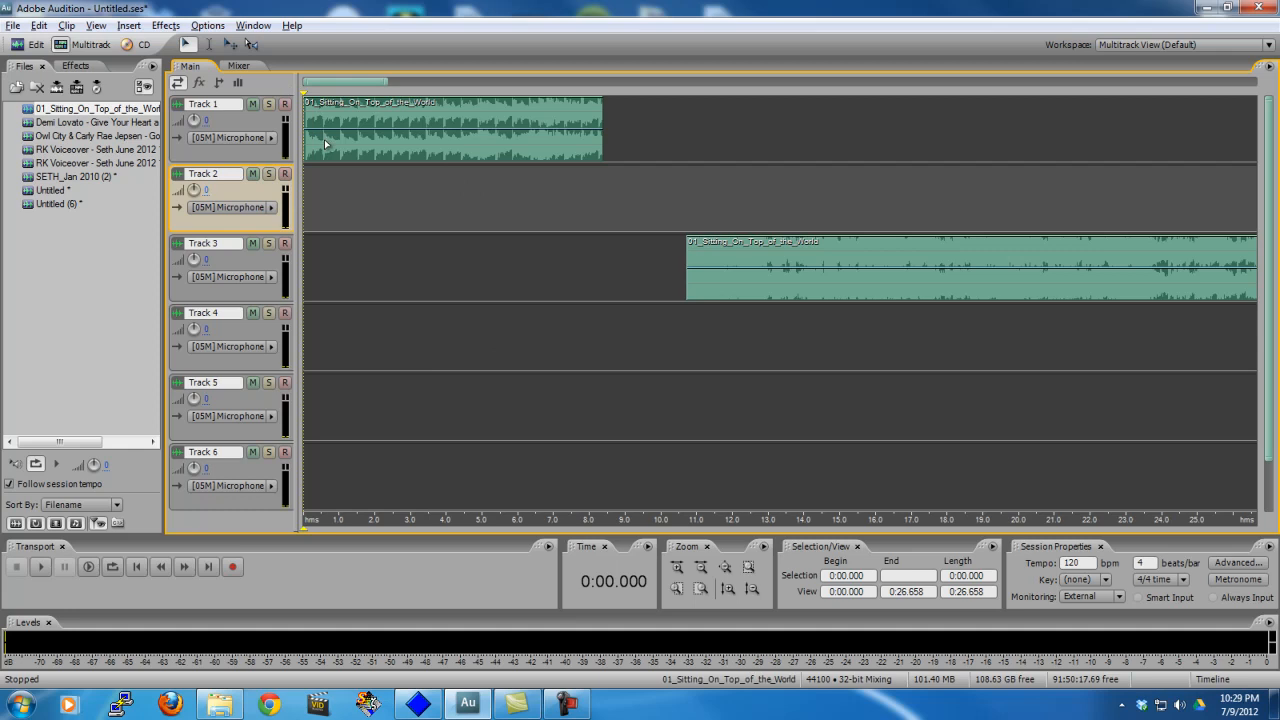
{"action": "key", "text": "space"}
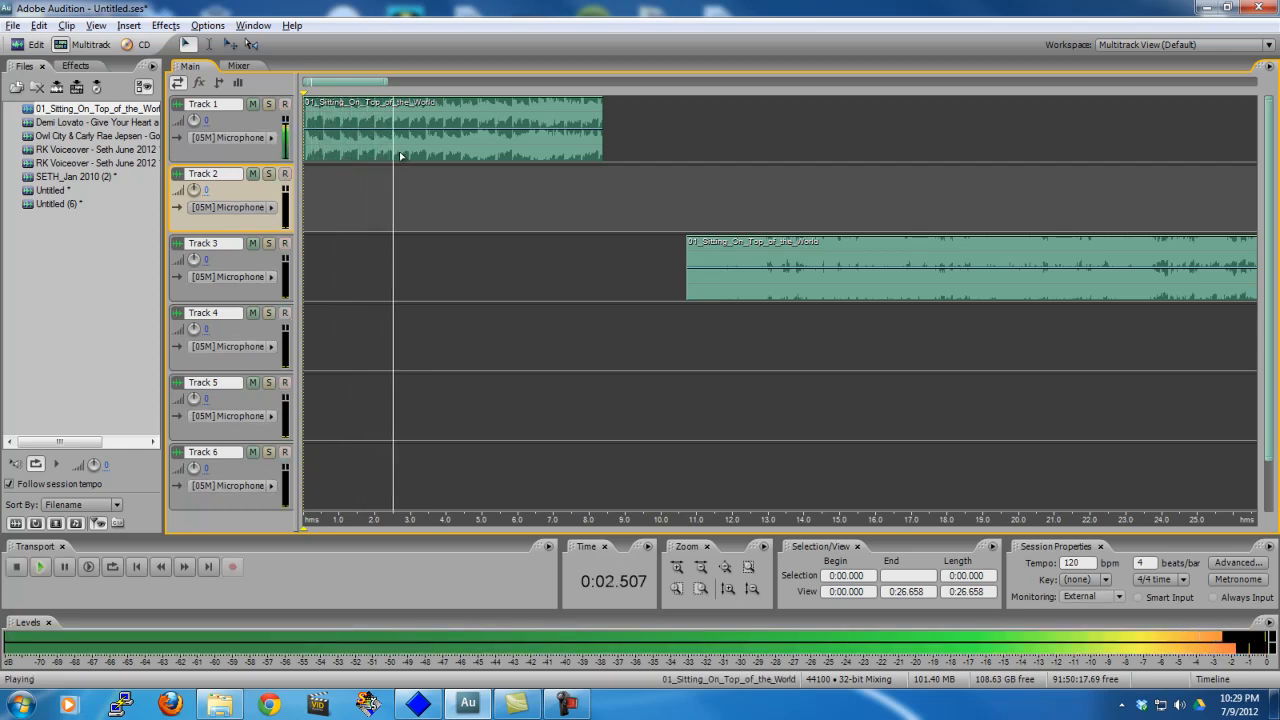
{"action": "left_click", "coordinate": [439, 139]}
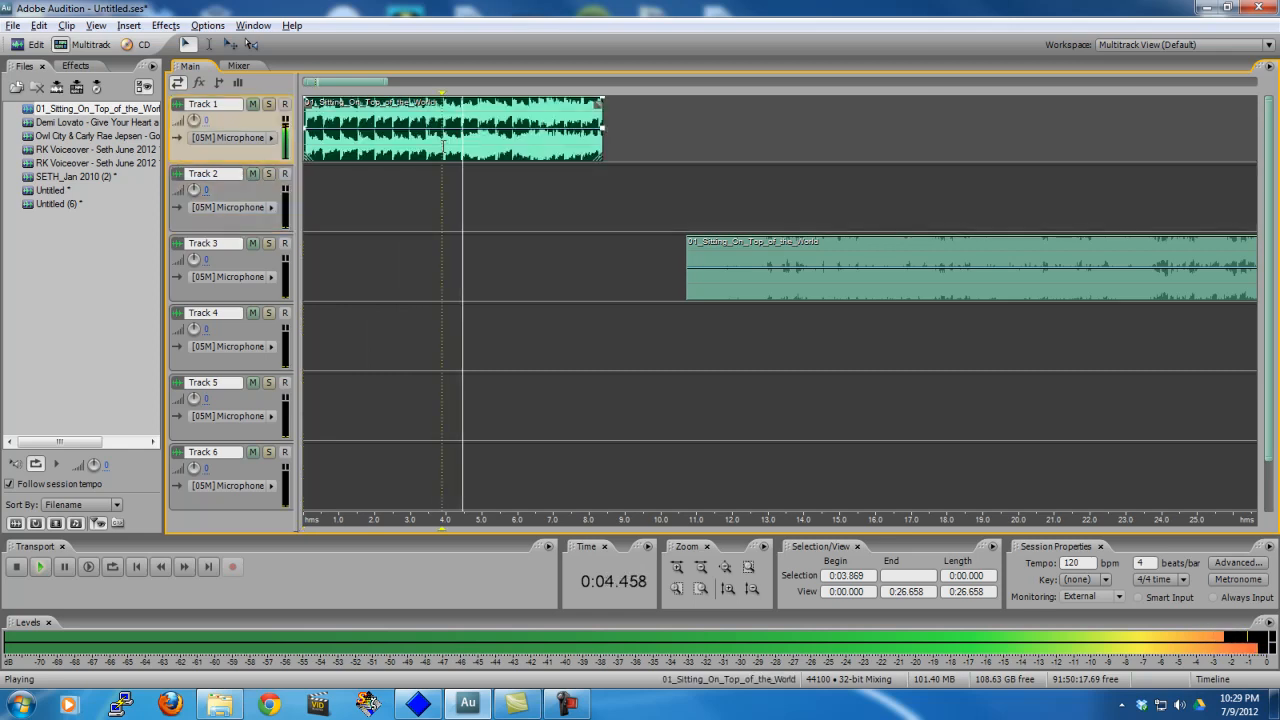
{"action": "key", "text": "space"}
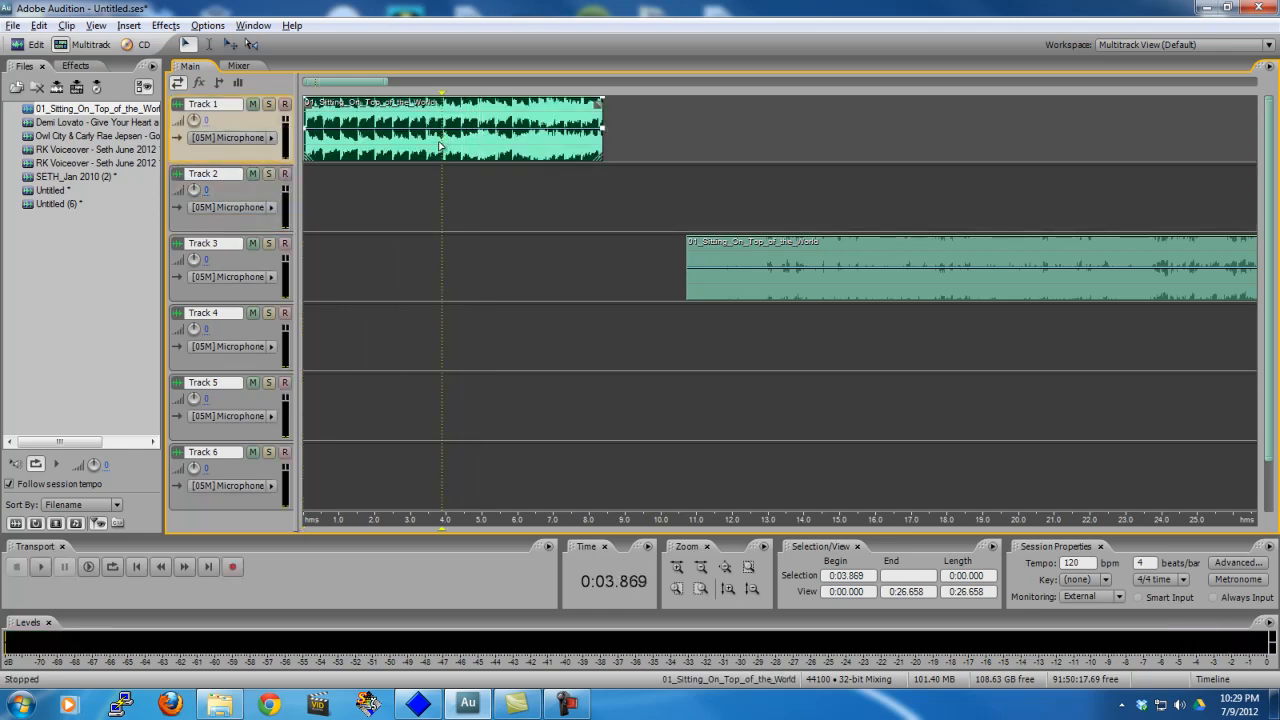
{"action": "key", "text": "space"}
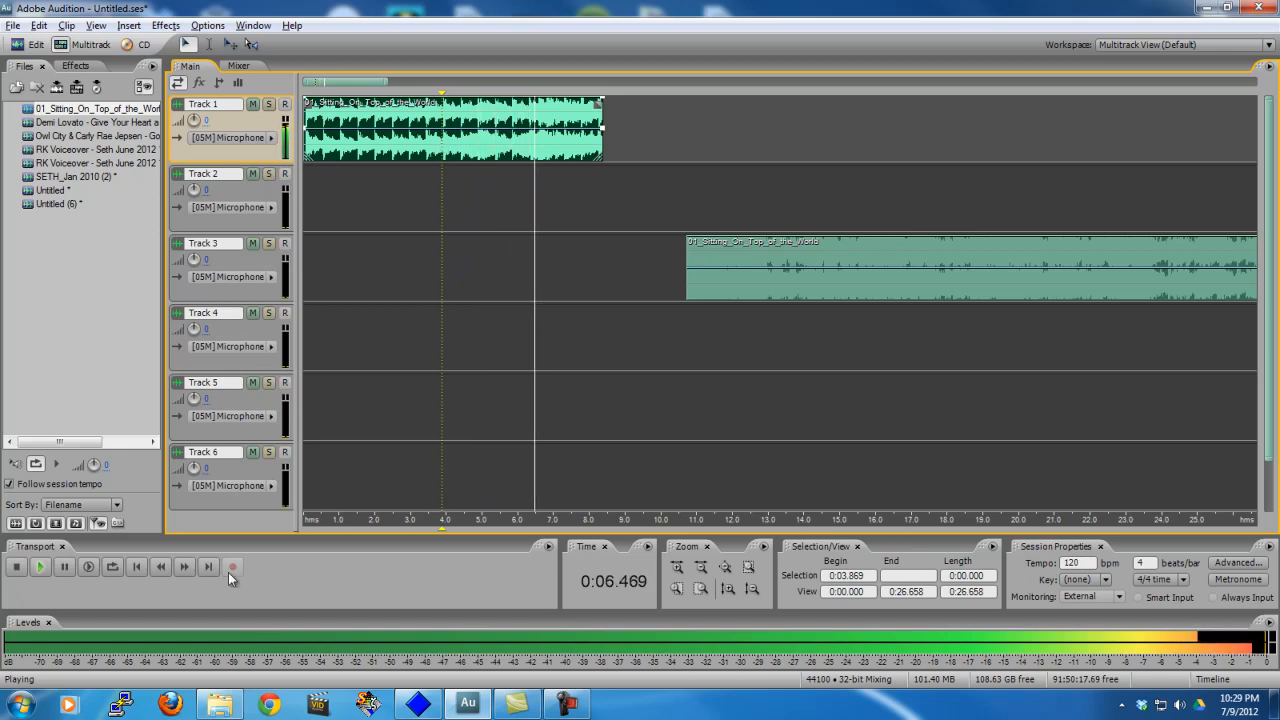
{"action": "left_click", "coordinate": [35, 578]}
{"action": "key", "text": "space"}
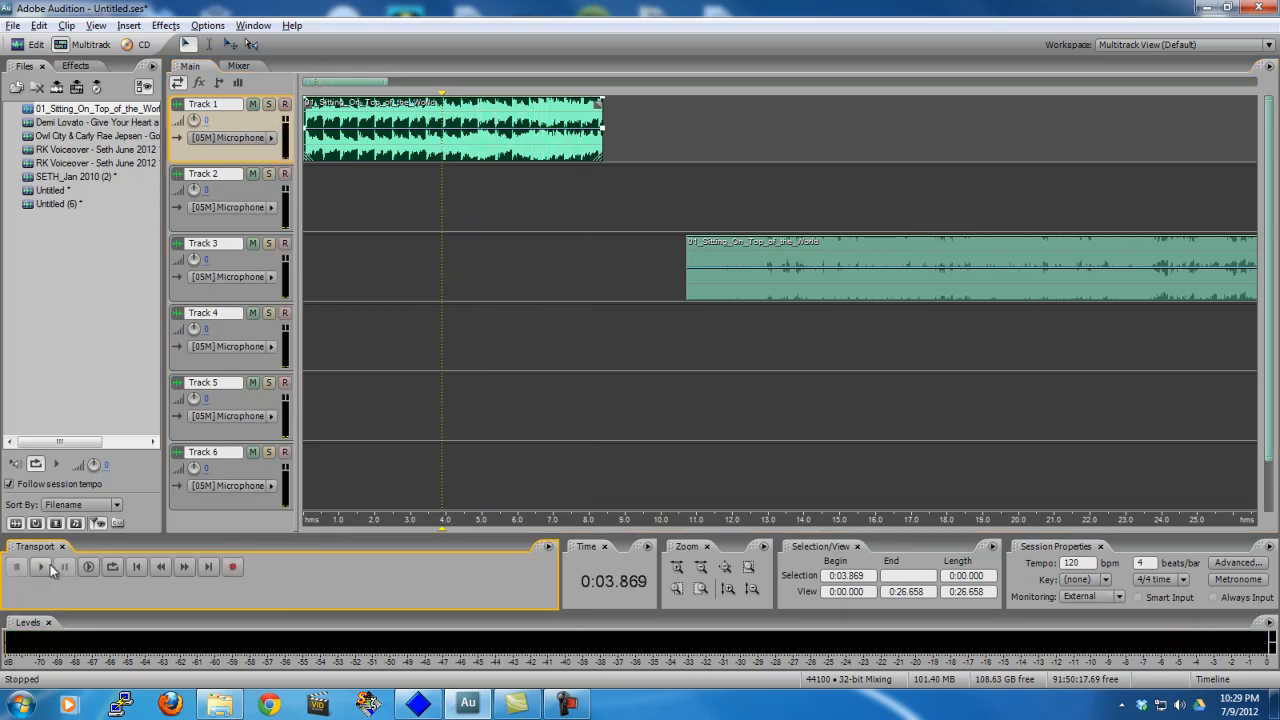
Step: Split the Track 1 clip at about 0:04.1 and delete the part after the split
{"action": "left_click", "coordinate": [450, 146]}
{"action": "right_click", "coordinate": [450, 146]}
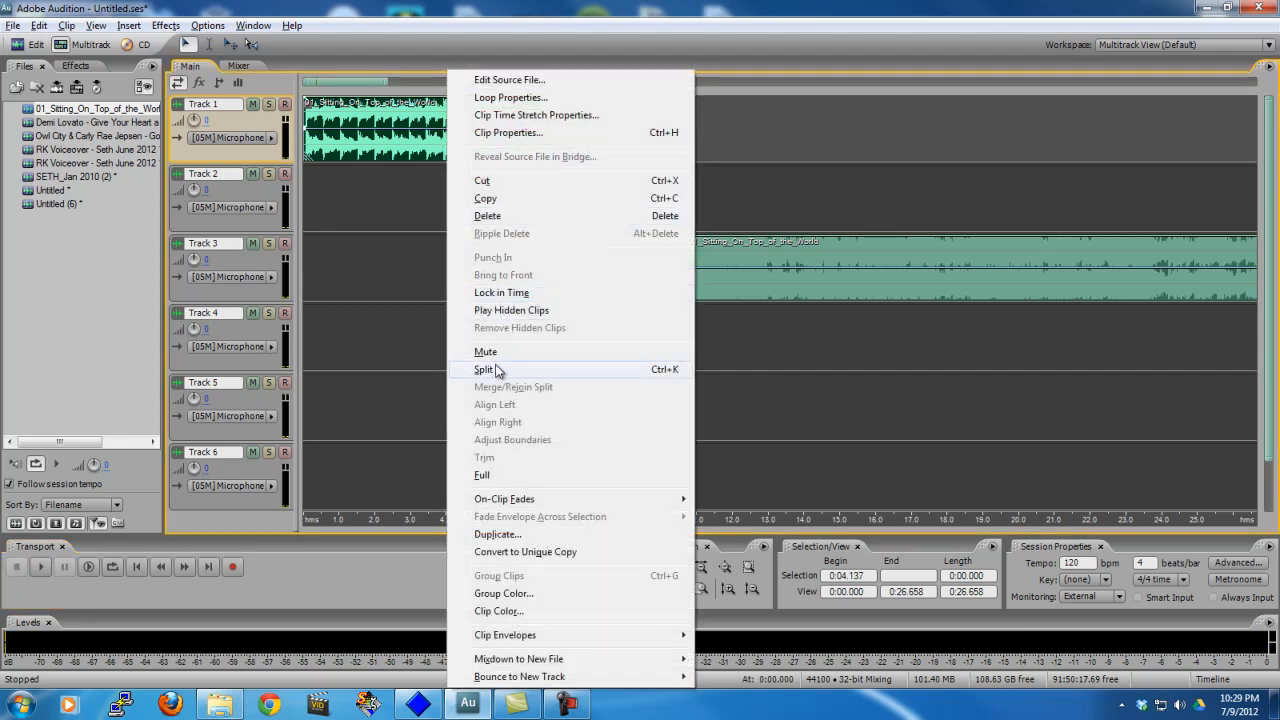
{"action": "left_click", "coordinate": [485, 369]}
{"action": "left_click", "coordinate": [486, 148]}
{"action": "key", "text": "Delete"}
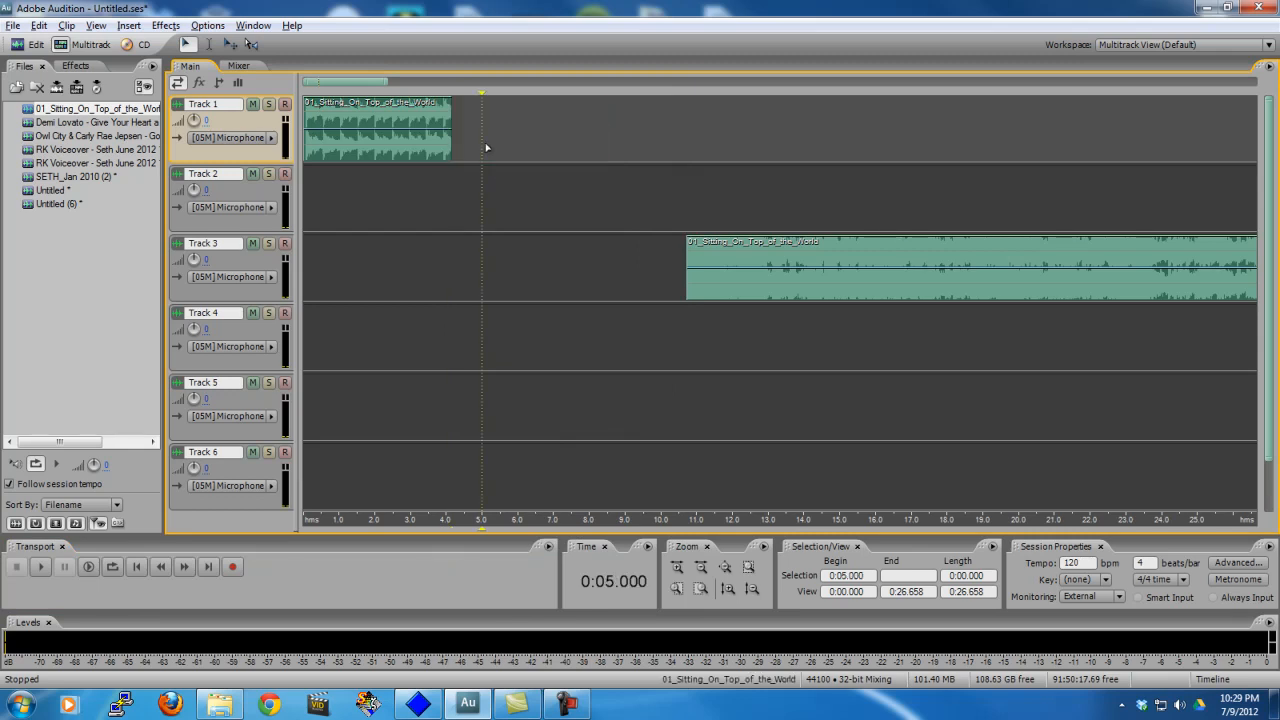
Step: Fade out about the last 0.2 s of the Track 1 clip and play it from 0:02.000
{"action": "left_click_drag", "start_coordinate": [443, 103], "coordinate": [450, 158]}
{"action": "left_click", "coordinate": [430, 171]}
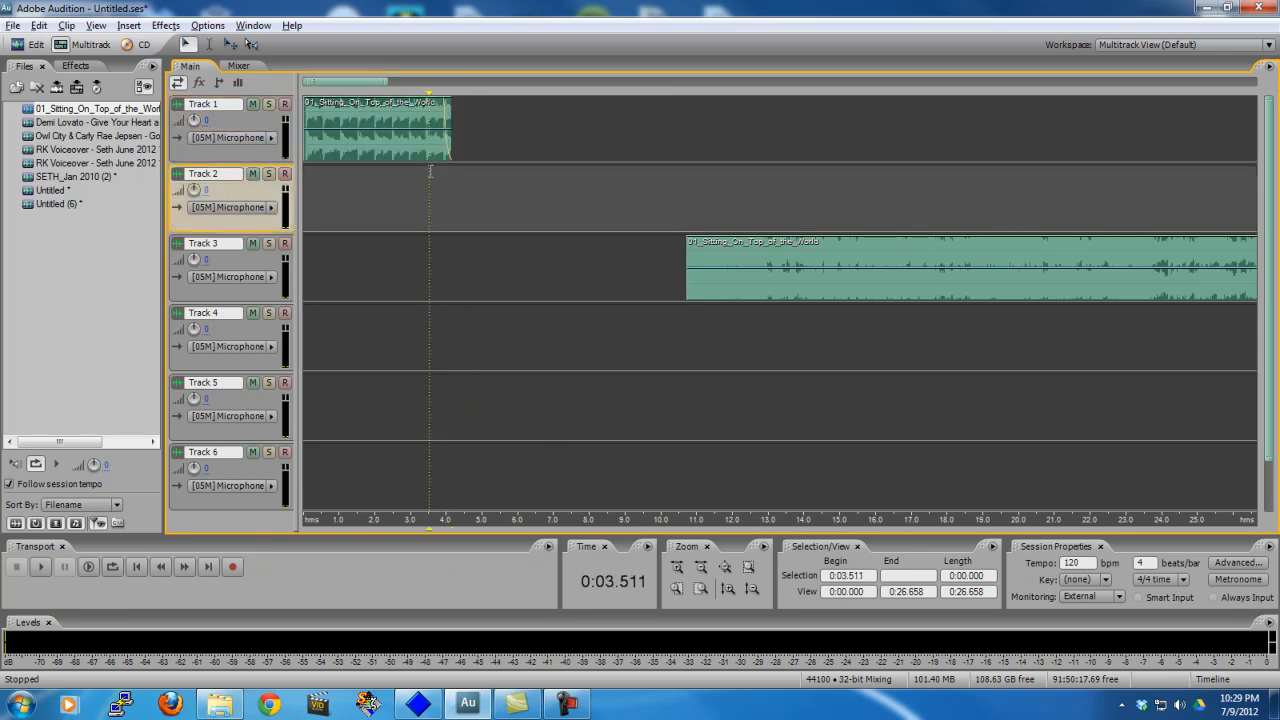
{"action": "left_click", "coordinate": [379, 185]}
{"action": "key", "text": "space"}
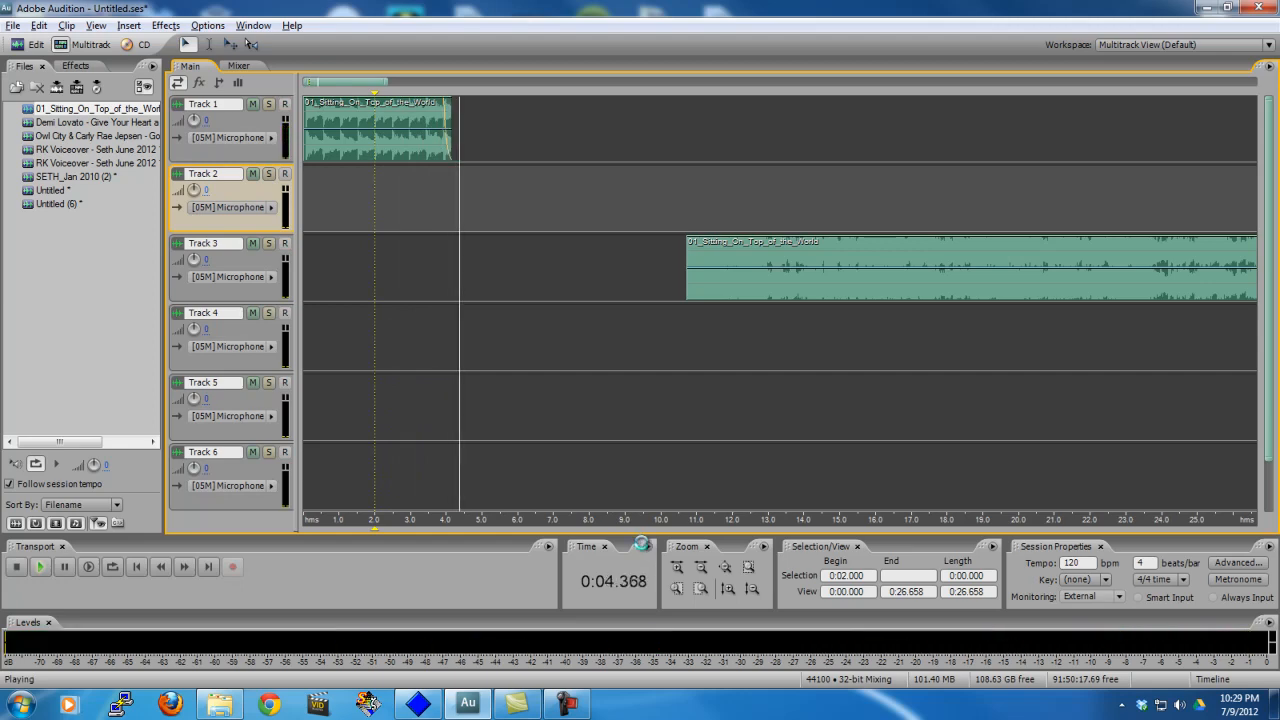
{"action": "key", "text": "space"}
Step: Move the Track 3 clip onto Track 2 to start at about 0:04.4 and play from 0:04.308
{"action": "left_click", "coordinate": [678, 568]}
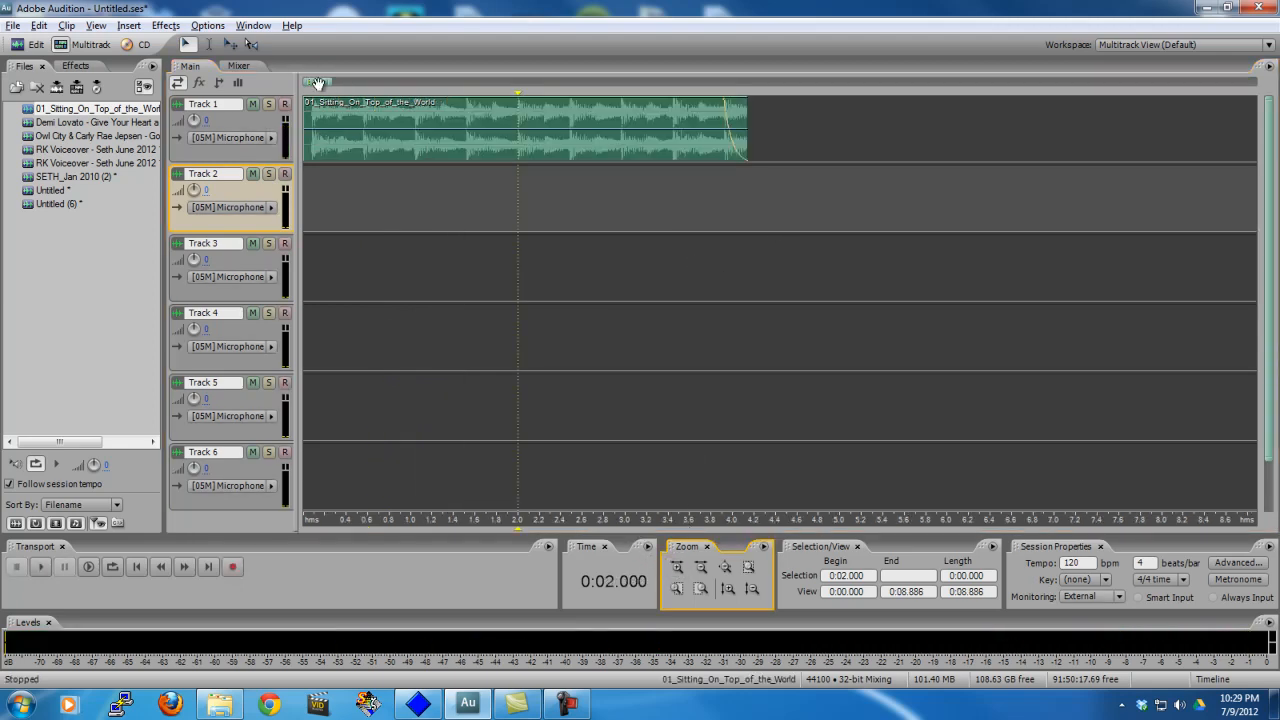
{"action": "left_click_drag", "start_coordinate": [318, 84], "coordinate": [333, 85]}
{"action": "left_click_drag", "start_coordinate": [989, 290], "coordinate": [501, 197]}
{"action": "left_click", "coordinate": [384, 200]}
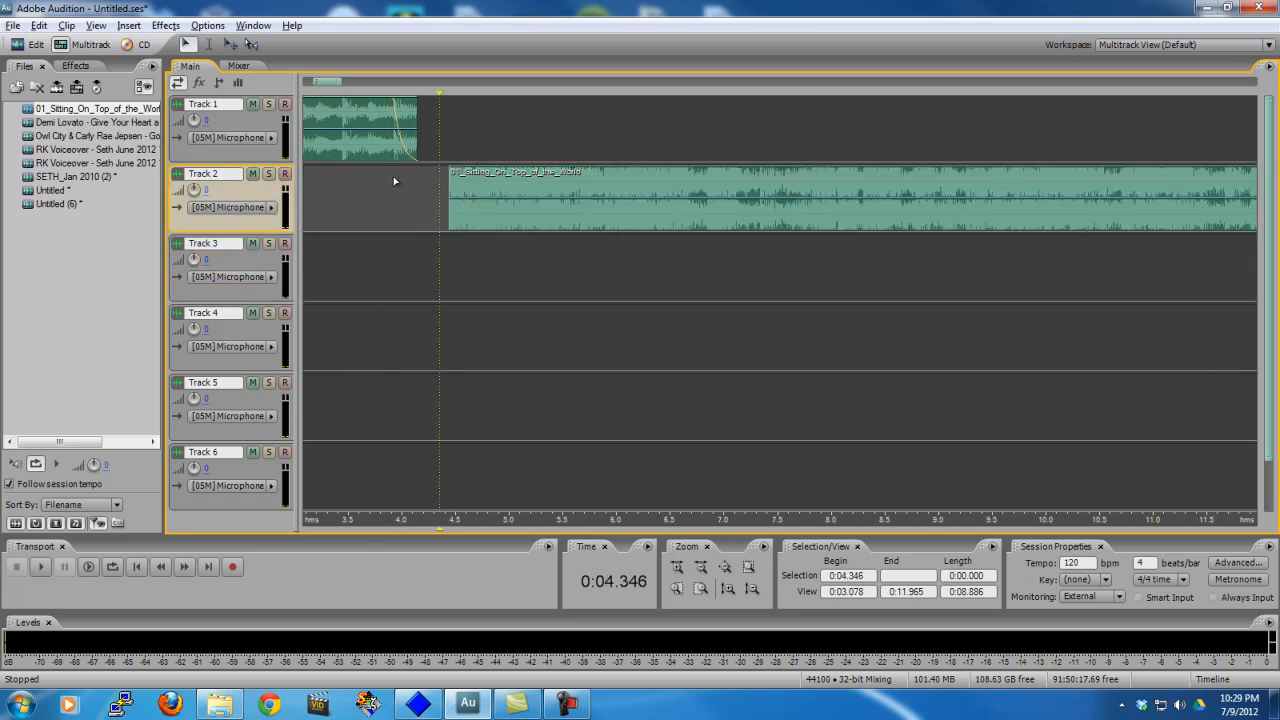
{"action": "left_click", "coordinate": [456, 205]}
{"action": "left_click", "coordinate": [435, 196]}
{"action": "key", "text": "space"}
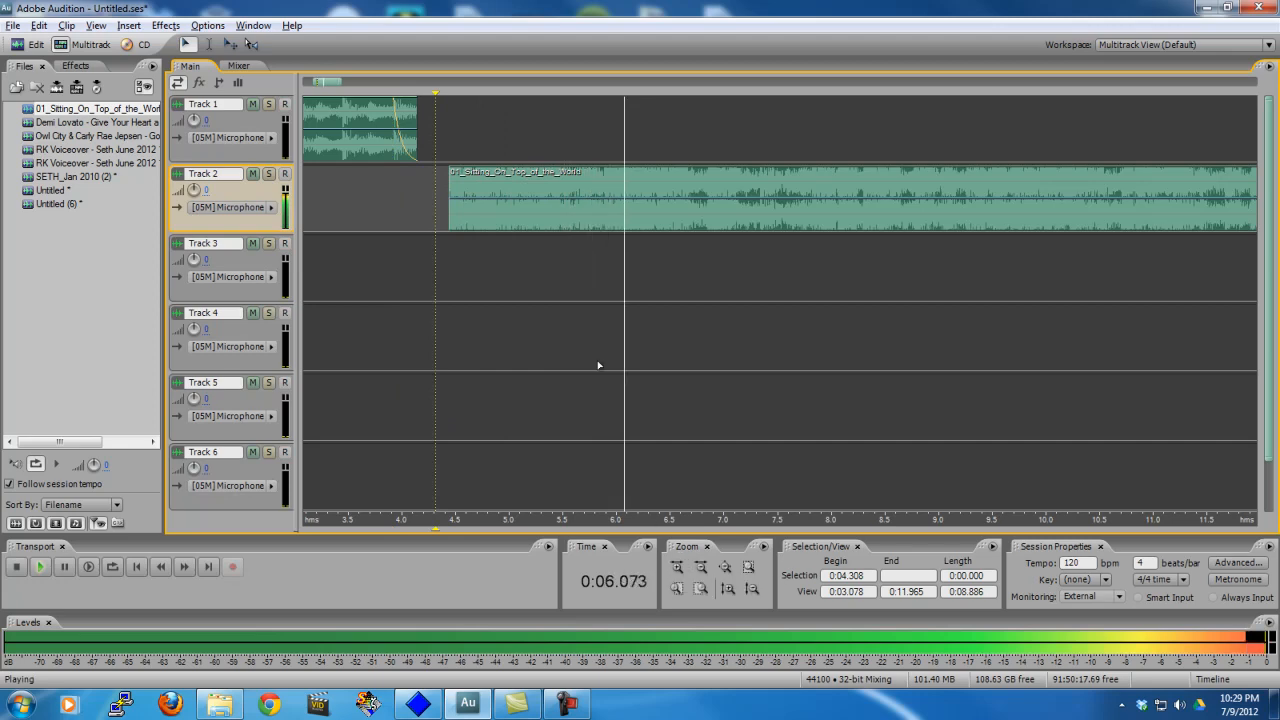
Step: Examine the Track 2 waveform closely around 0:05.9 to find the beat
{"action": "left_click", "coordinate": [598, 205]}
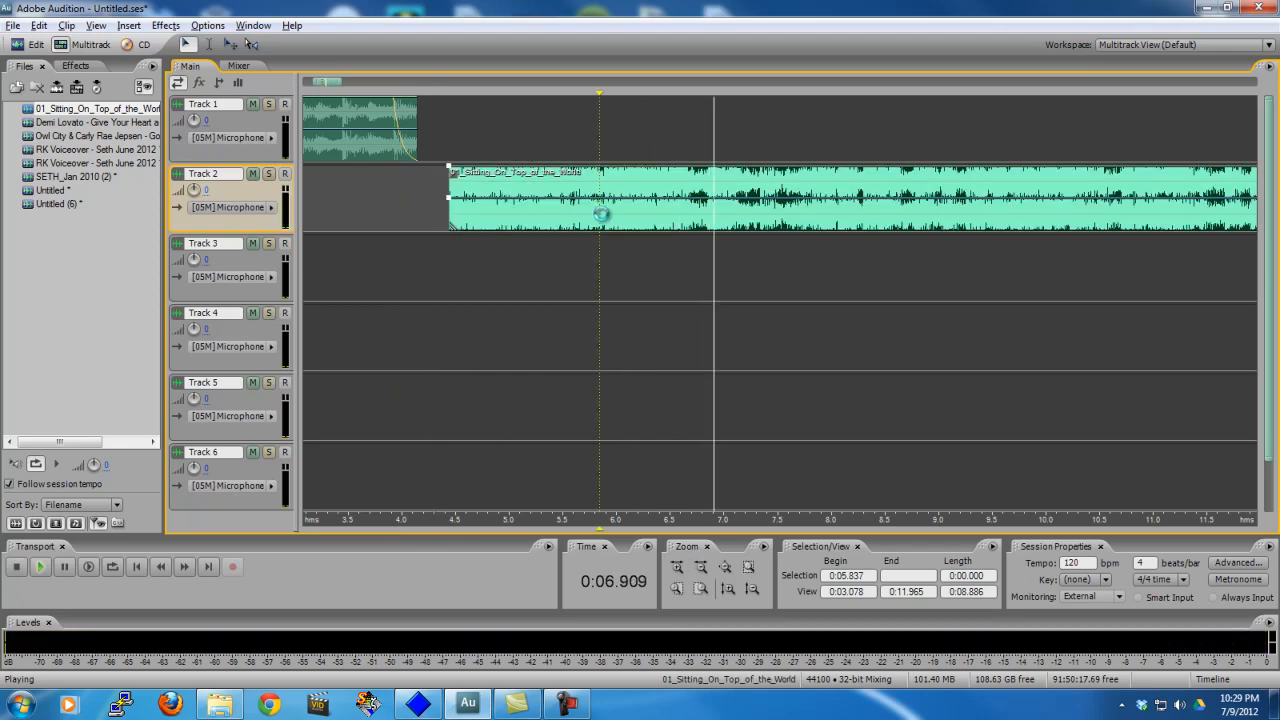
{"action": "left_click", "coordinate": [676, 567]}
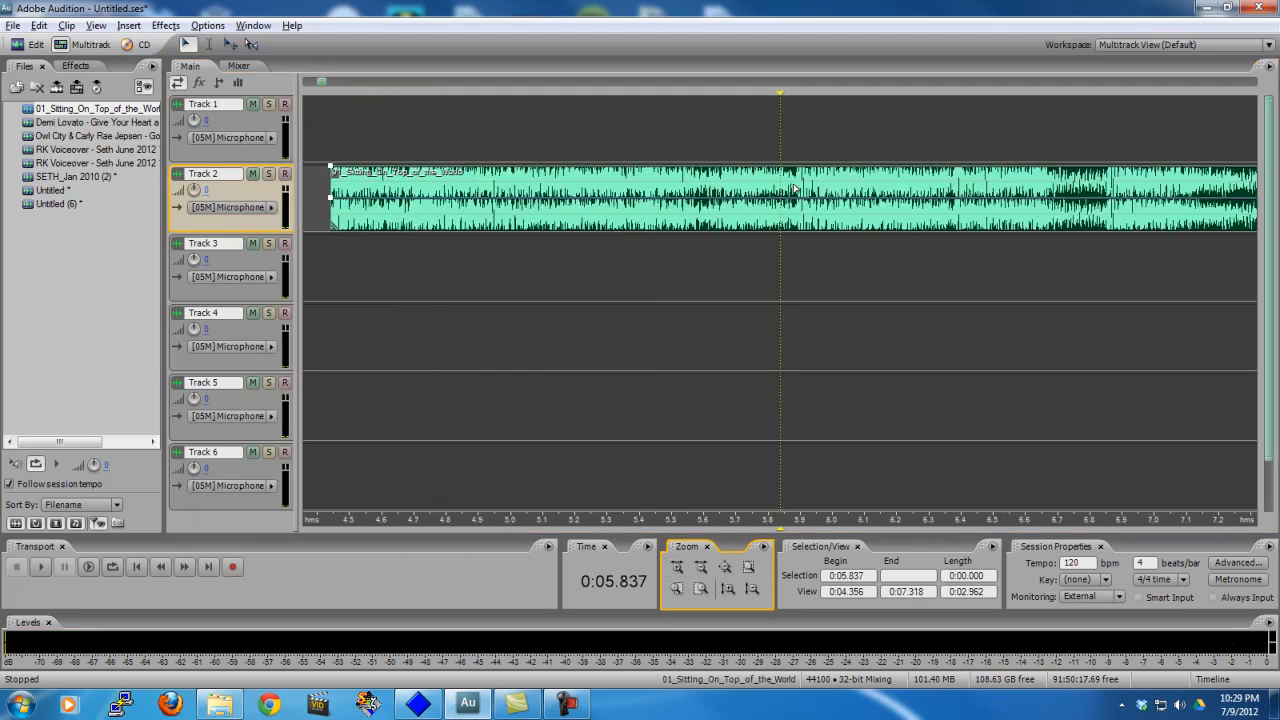
{"action": "left_click", "coordinate": [799, 182]}
{"action": "left_click", "coordinate": [676, 567]}
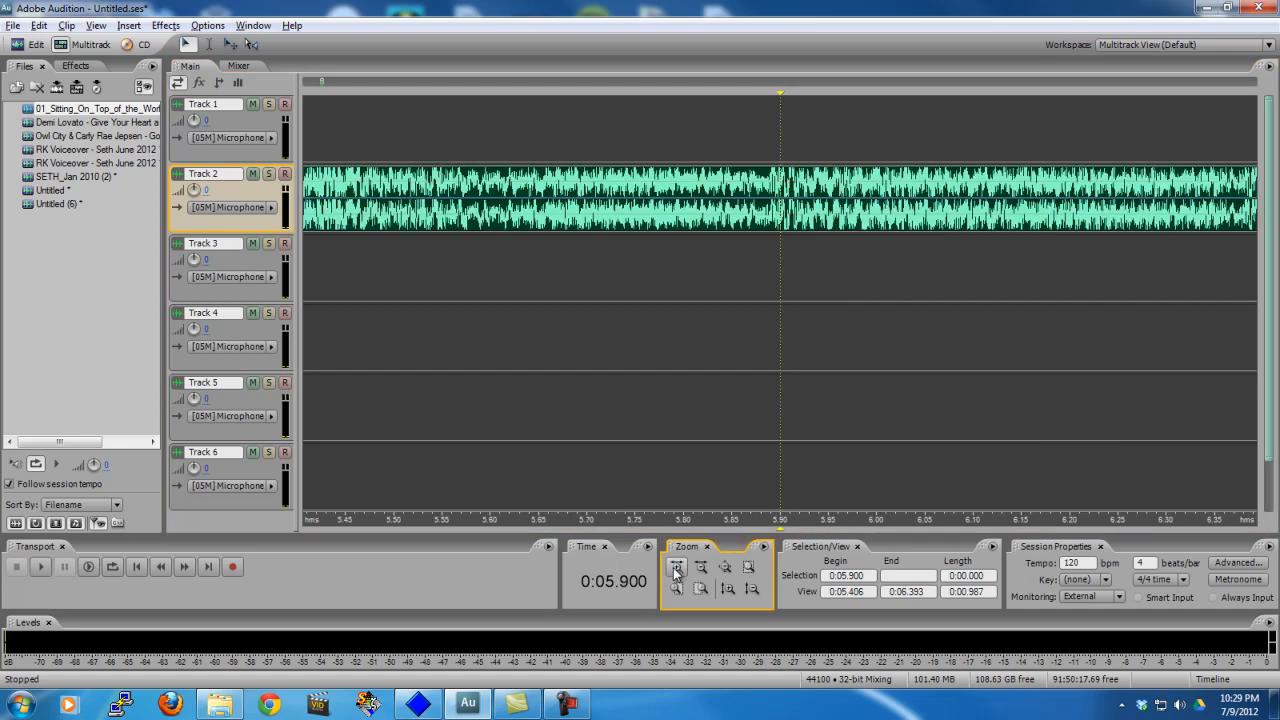
{"action": "left_click", "coordinate": [676, 567]}
{"action": "left_click", "coordinate": [759, 181]}
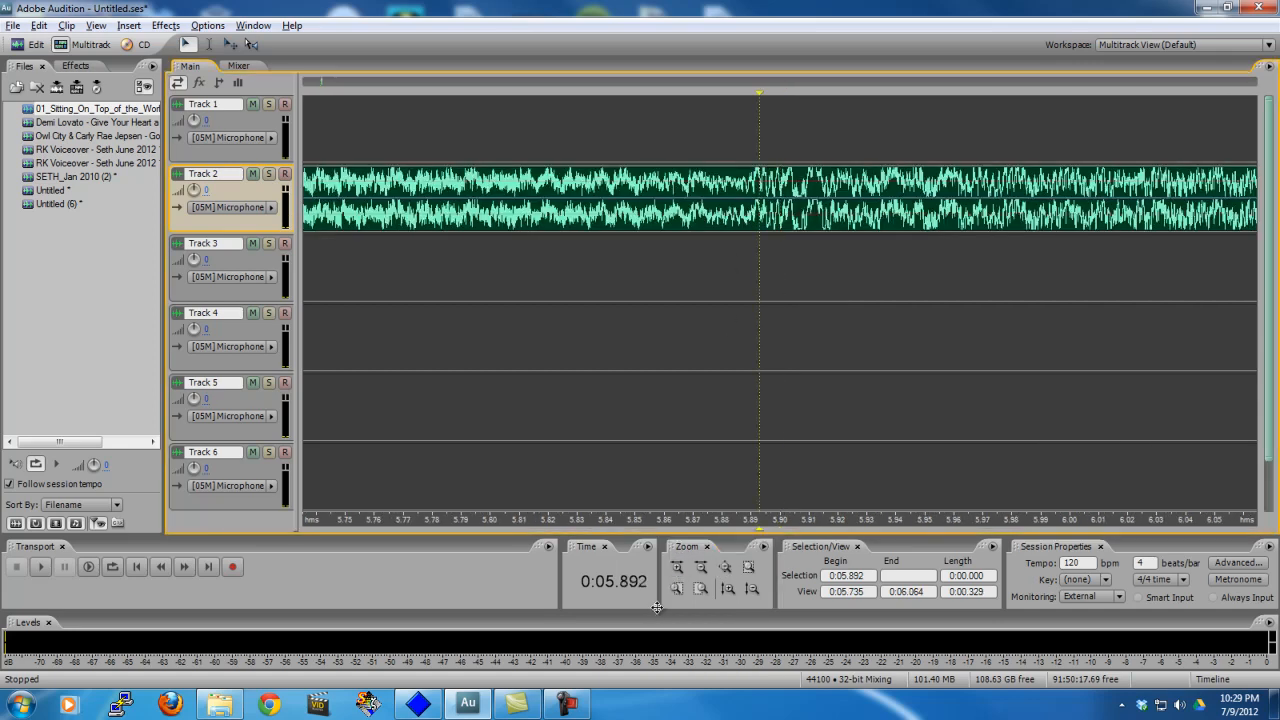
{"action": "left_click", "coordinate": [696, 570]}
{"action": "left_click", "coordinate": [696, 570]}
{"action": "left_click", "coordinate": [696, 570]}
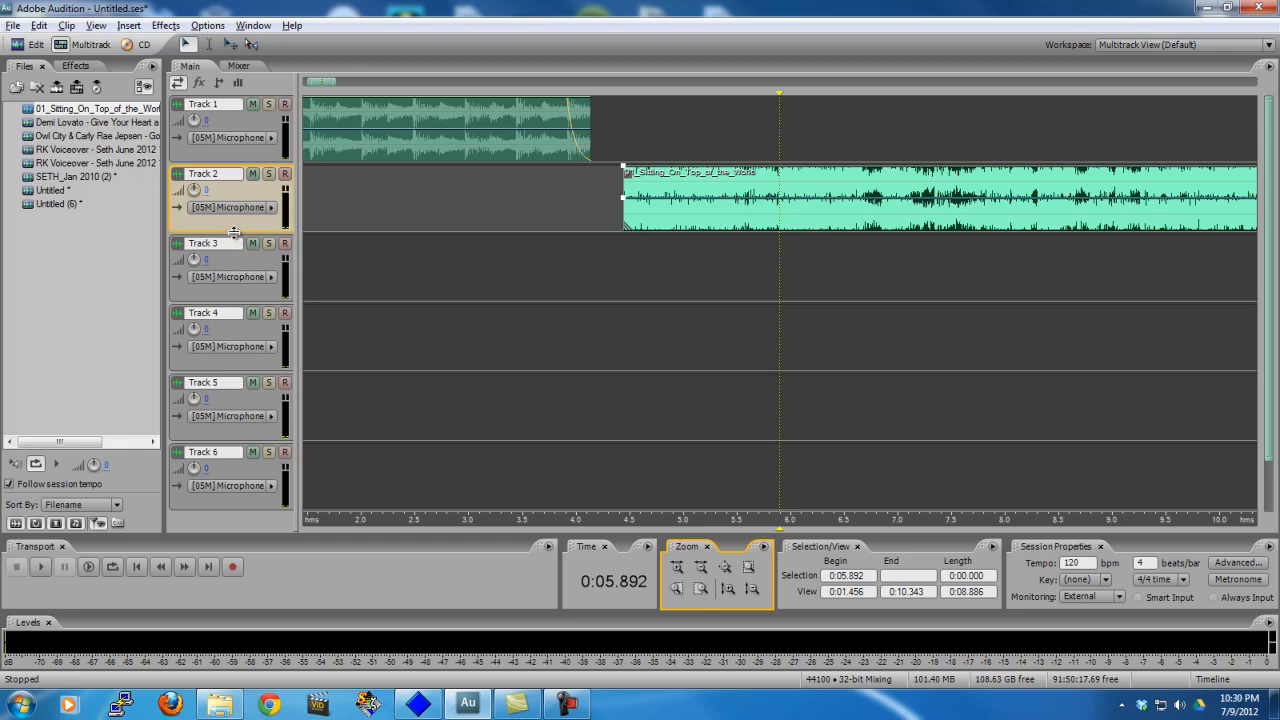
Step: Increase the heights of Track 1 and Track 2 for a larger waveform view
{"action": "left_click", "coordinate": [231, 262]}
{"action": "left_click_drag", "start_coordinate": [231, 284], "coordinate": [236, 270]}
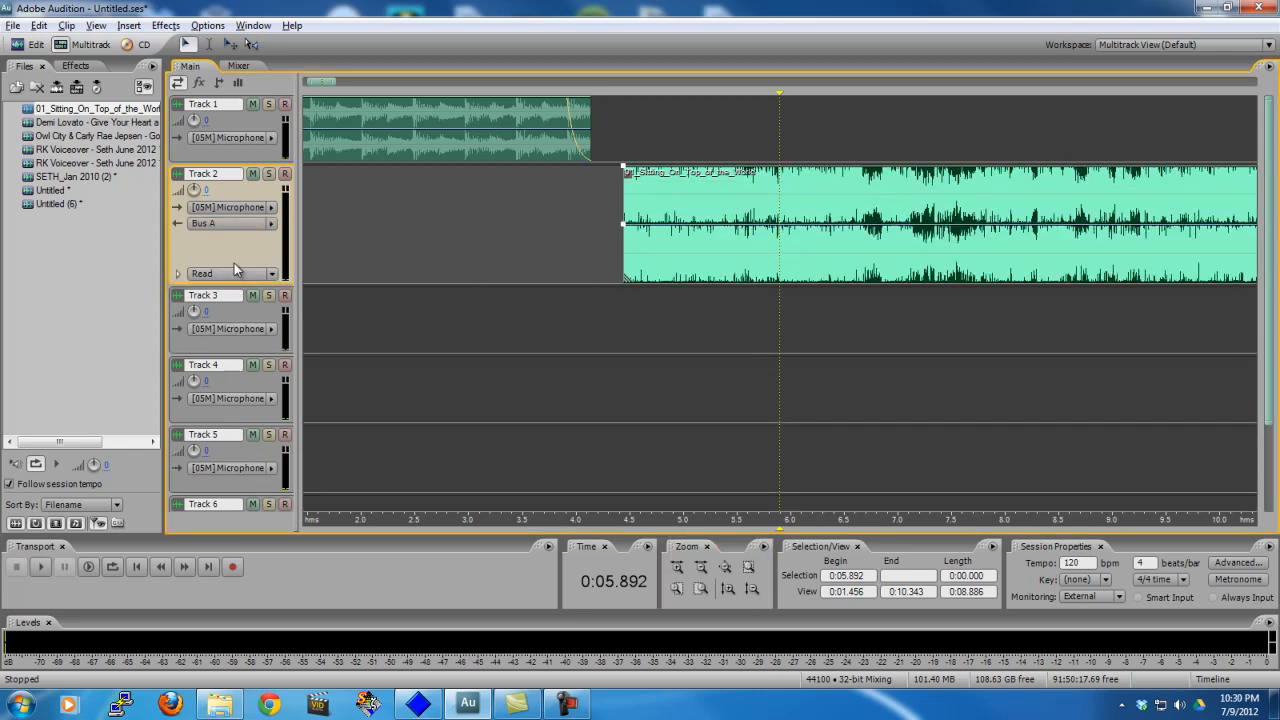
{"action": "left_click_drag", "start_coordinate": [243, 163], "coordinate": [244, 199]}
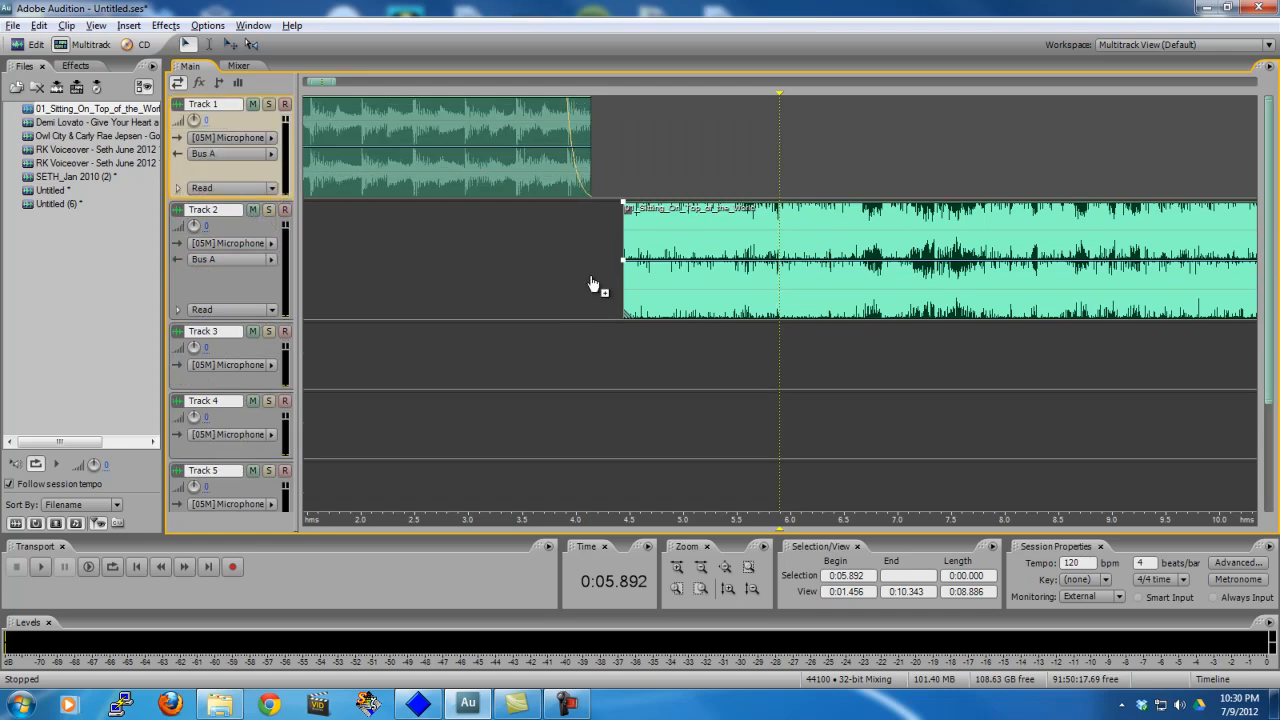
Step: Slide the Track 2 clip earlier to start at 0:02.657 under the Track 1 clip and play from 0:03.424
{"action": "left_click_drag", "start_coordinate": [691, 302], "coordinate": [503, 289]}
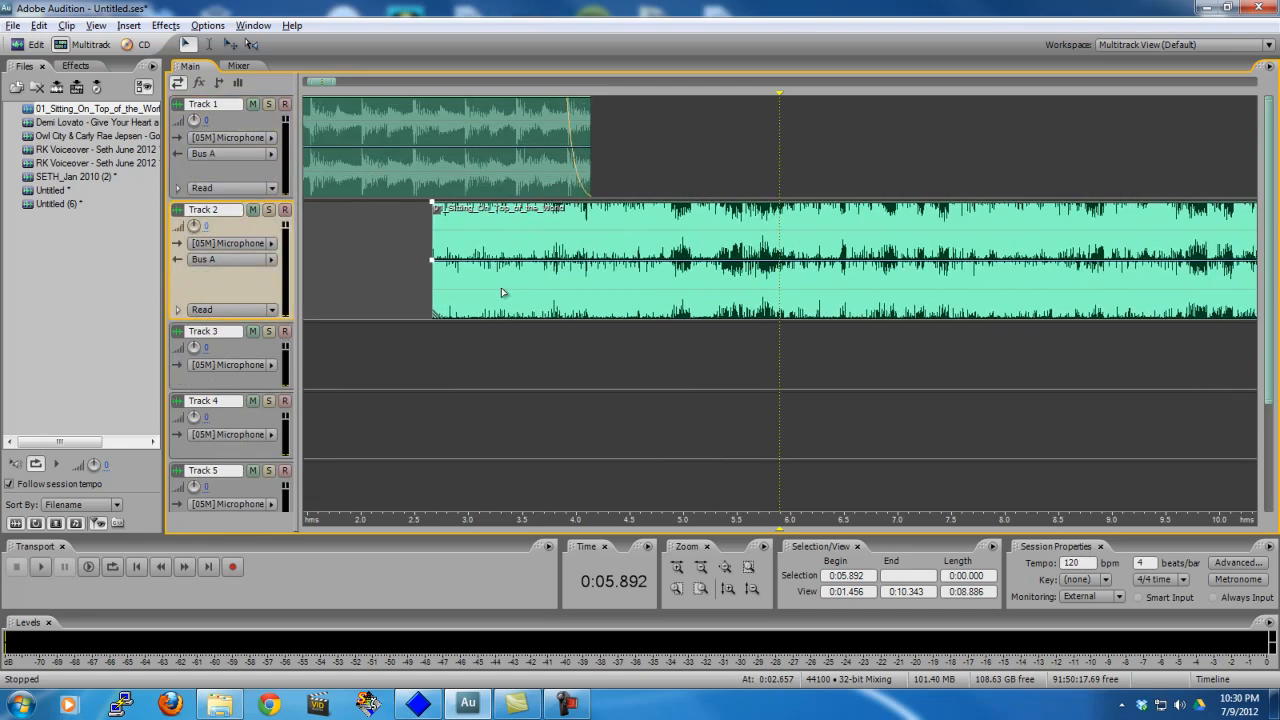
{"action": "left_click", "coordinate": [516, 230]}
{"action": "key", "text": "space"}
{"action": "key", "text": "space"}
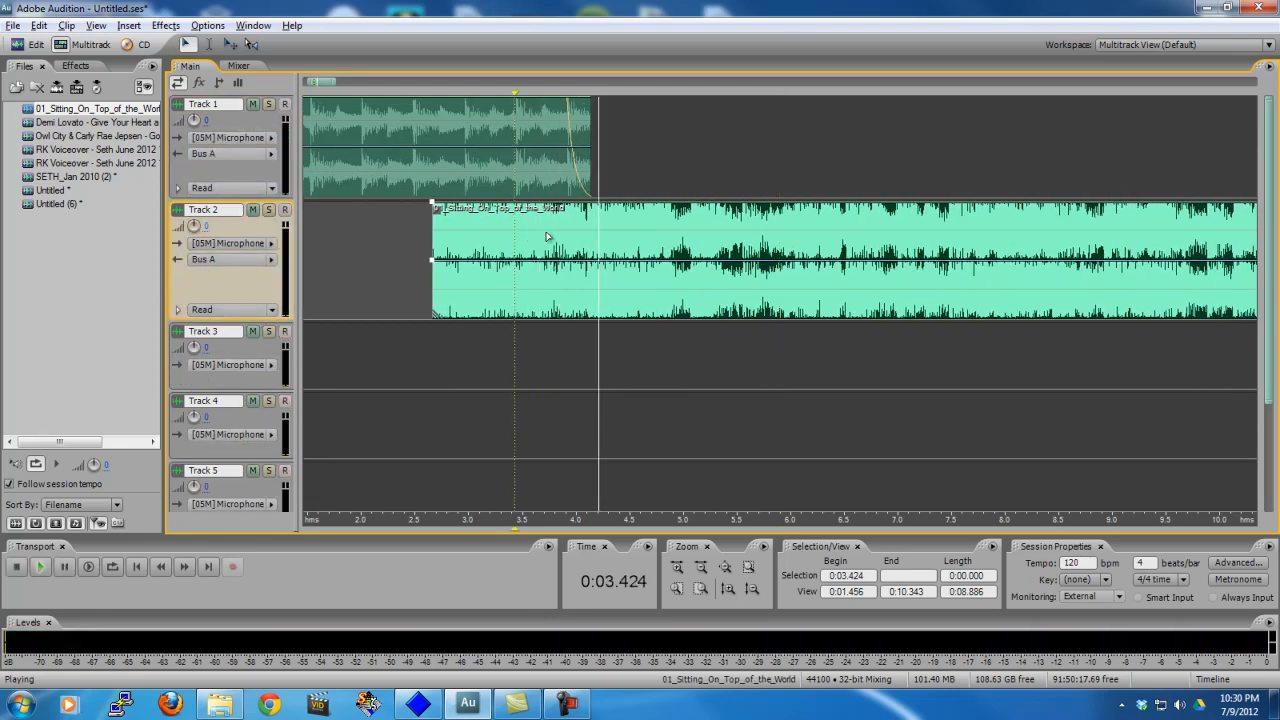
Step: Slide the Track 2 clip slightly earlier, trim its start to about 0:03.7 and give it a short fade-in
{"action": "left_click_drag", "start_coordinate": [588, 233], "coordinate": [570, 238]}
{"action": "left_click_drag", "start_coordinate": [415, 235], "coordinate": [568, 270]}
{"action": "left_click", "coordinate": [489, 258]}
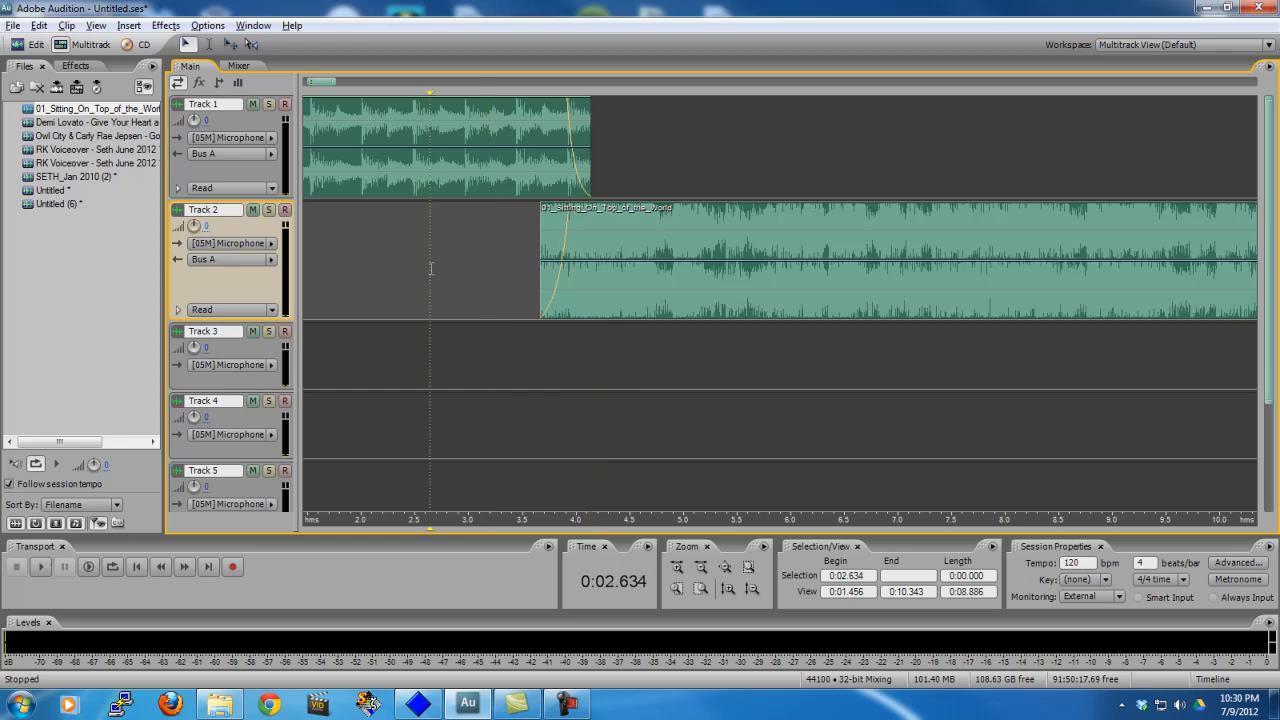
Step: Play the transition from the session start, and lower Track 1 to -4.7 dB and Track 2 to -8.7 dB
{"action": "left_click_drag", "start_coordinate": [720, 160], "coordinate": [150, 200]}
{"action": "key", "text": "Home"}
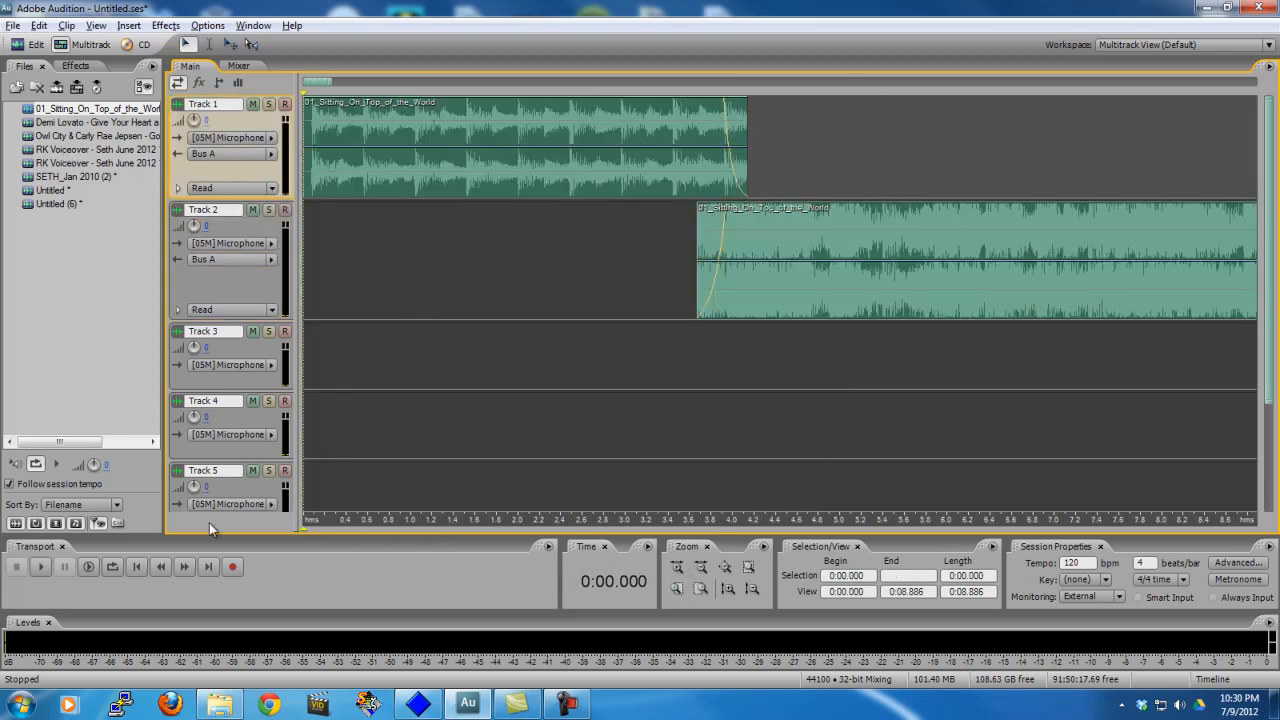
{"action": "left_click", "coordinate": [40, 568]}
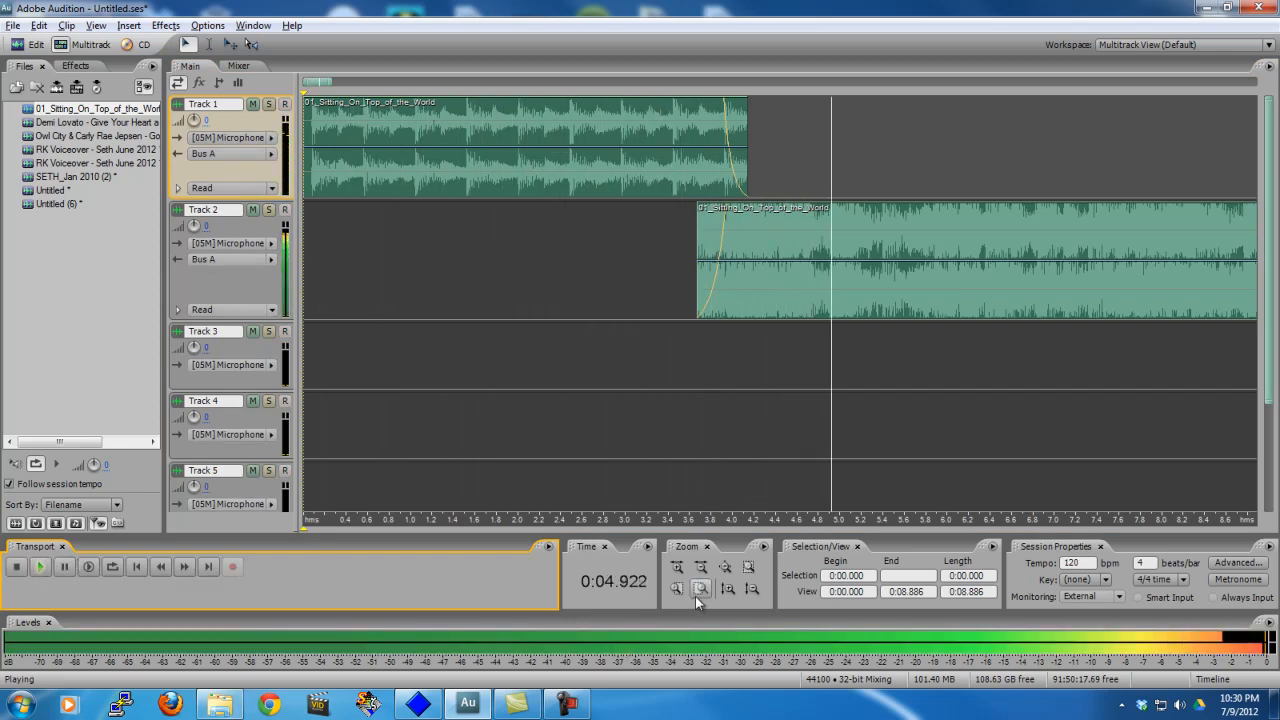
{"action": "left_click", "coordinate": [16, 566]}
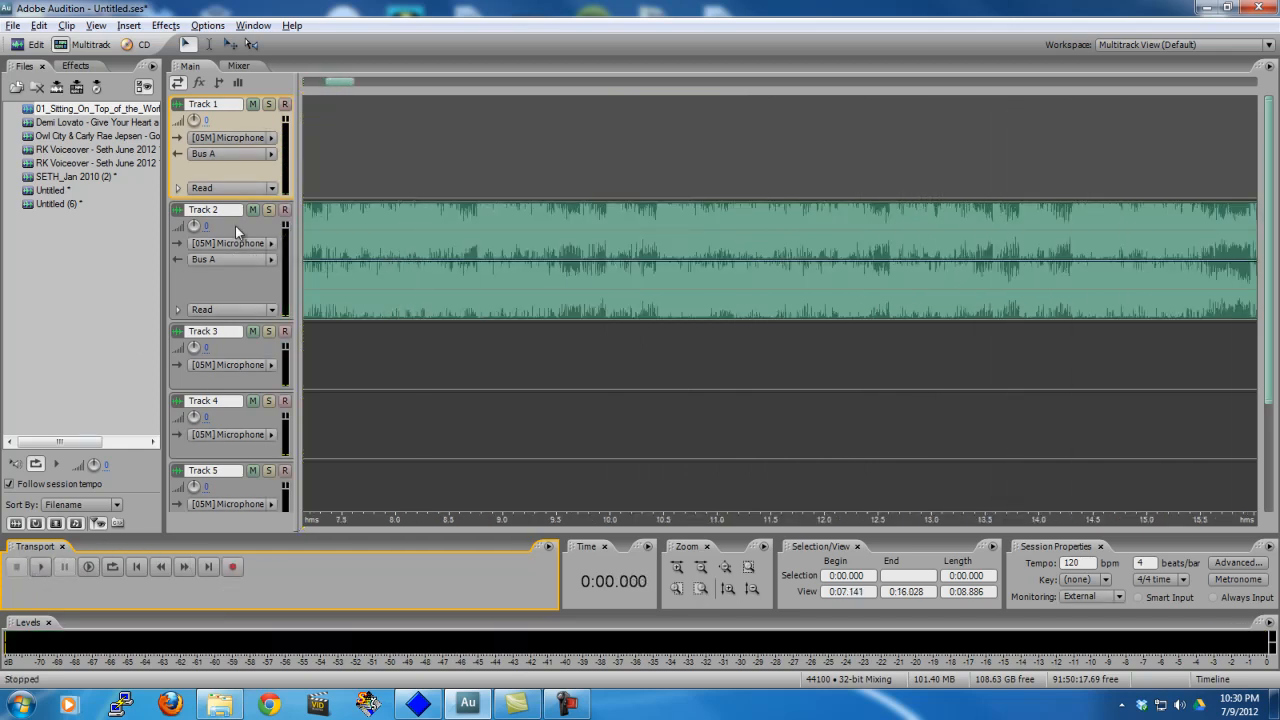
{"action": "left_click_drag", "start_coordinate": [208, 229], "coordinate": [198, 237]}
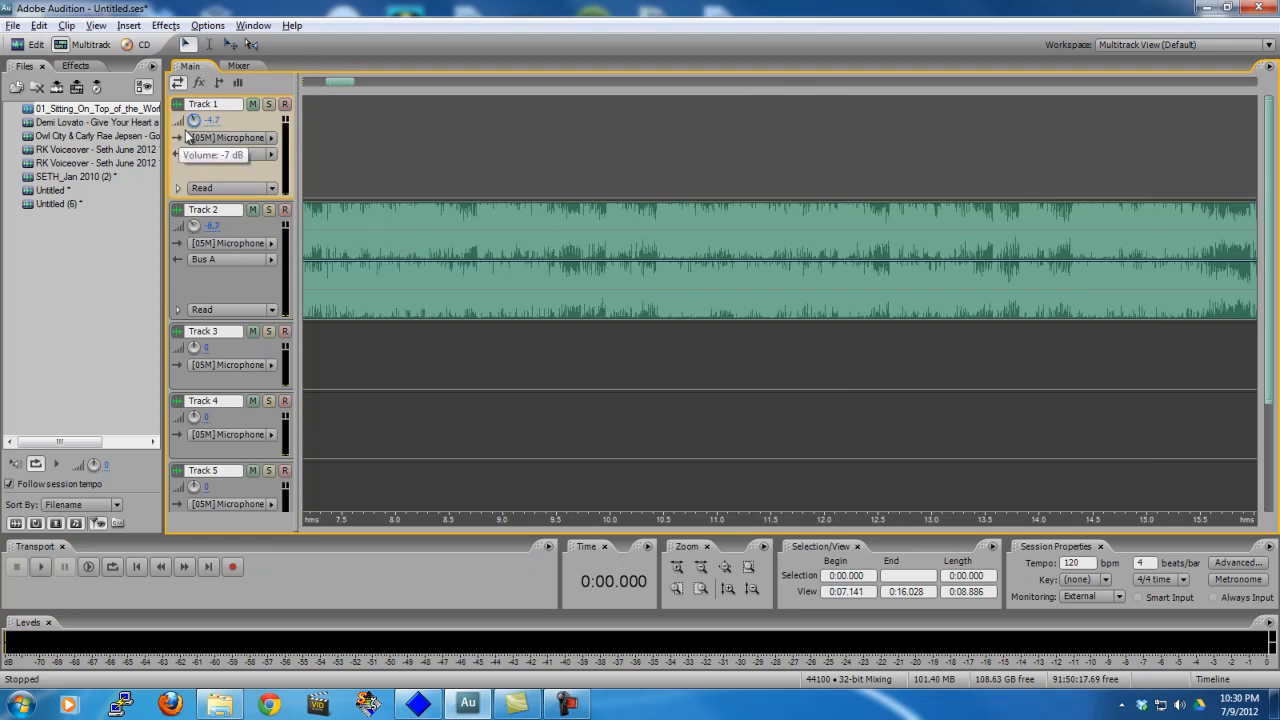
Step: Play the transition between the two clips from 0:03.108 and again from 0:03.309
{"action": "left_click_drag", "start_coordinate": [435, 180], "coordinate": [91, 175]}
{"action": "left_click", "coordinate": [471, 251]}
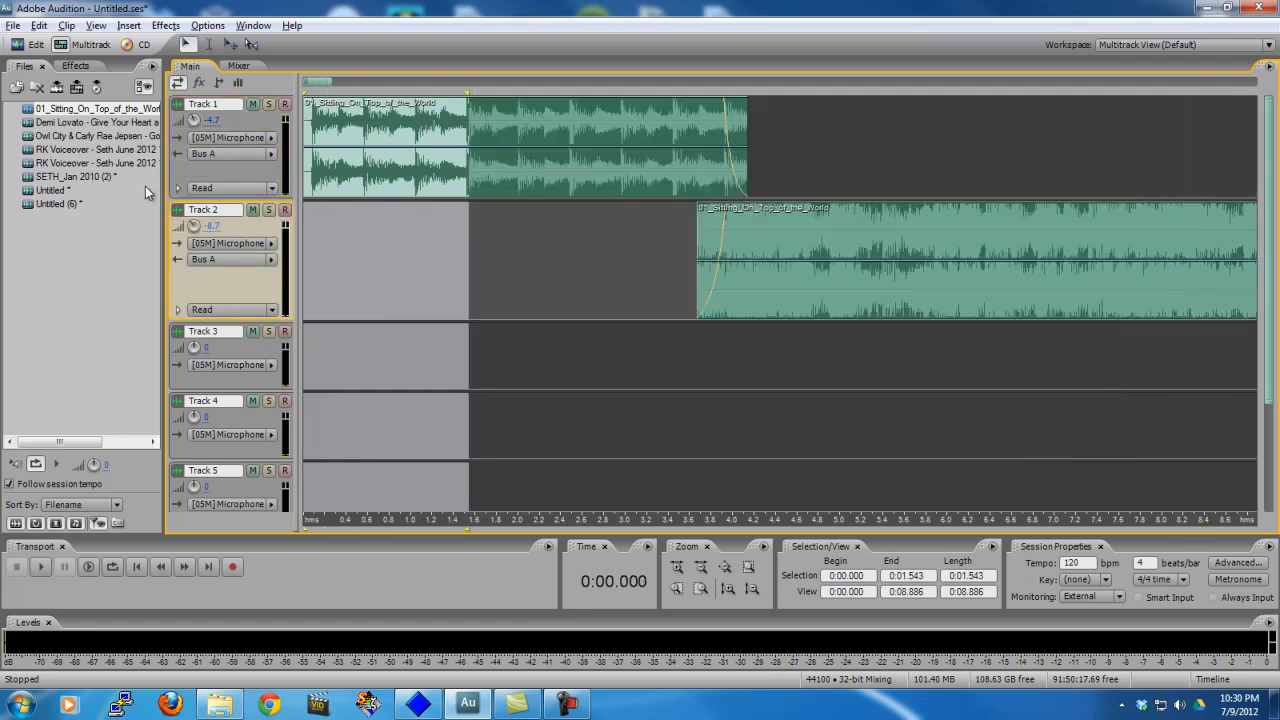
{"action": "key", "text": "space"}
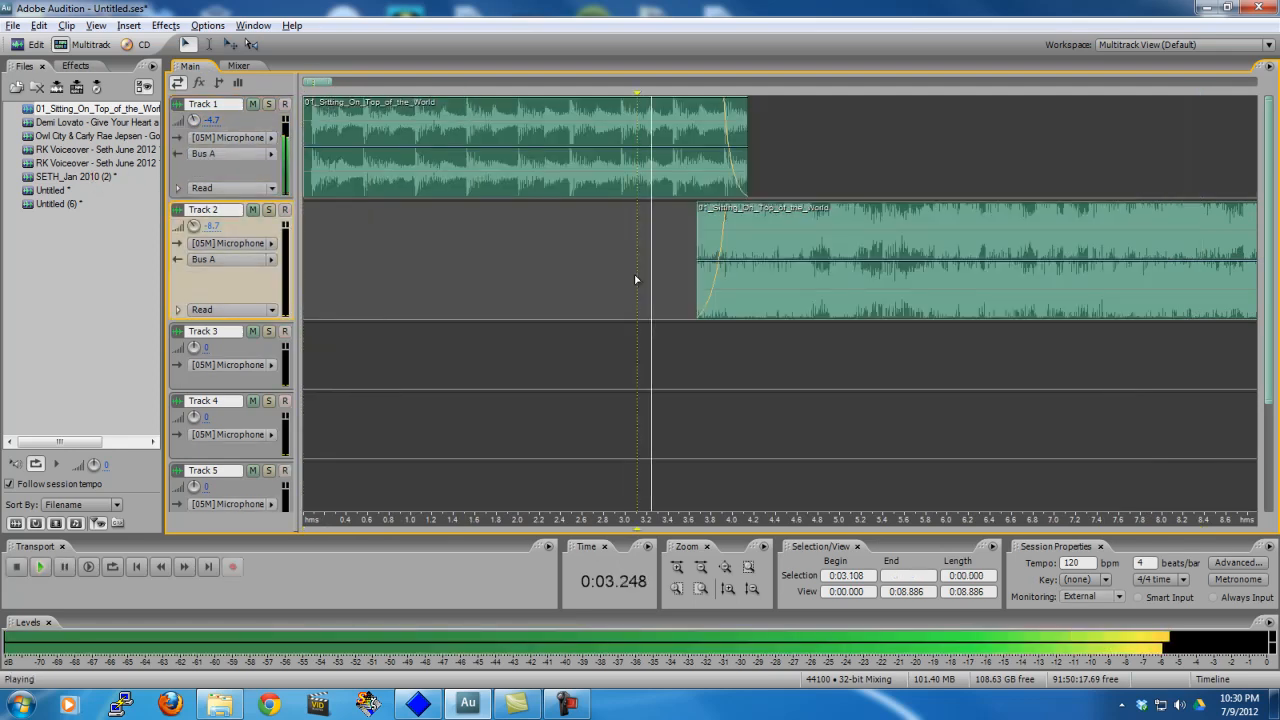
{"action": "key", "text": "space"}
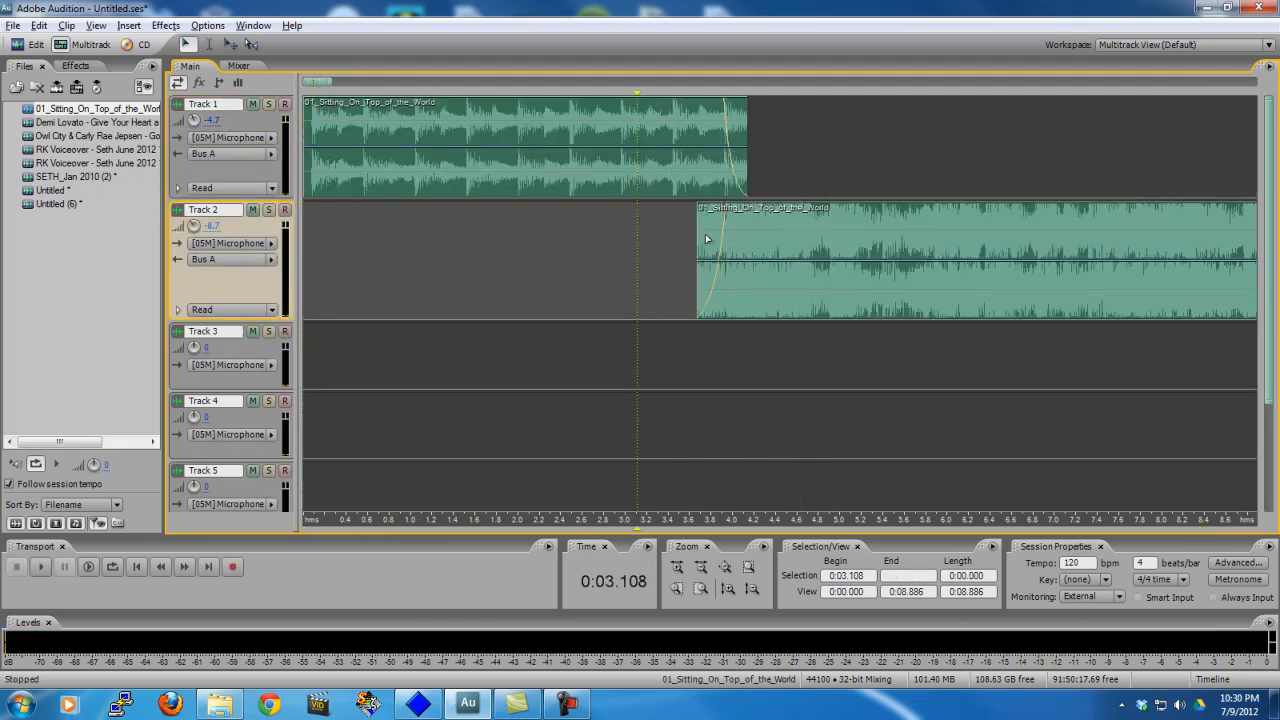
{"action": "left_click", "coordinate": [659, 222]}
{"action": "key", "text": "space"}
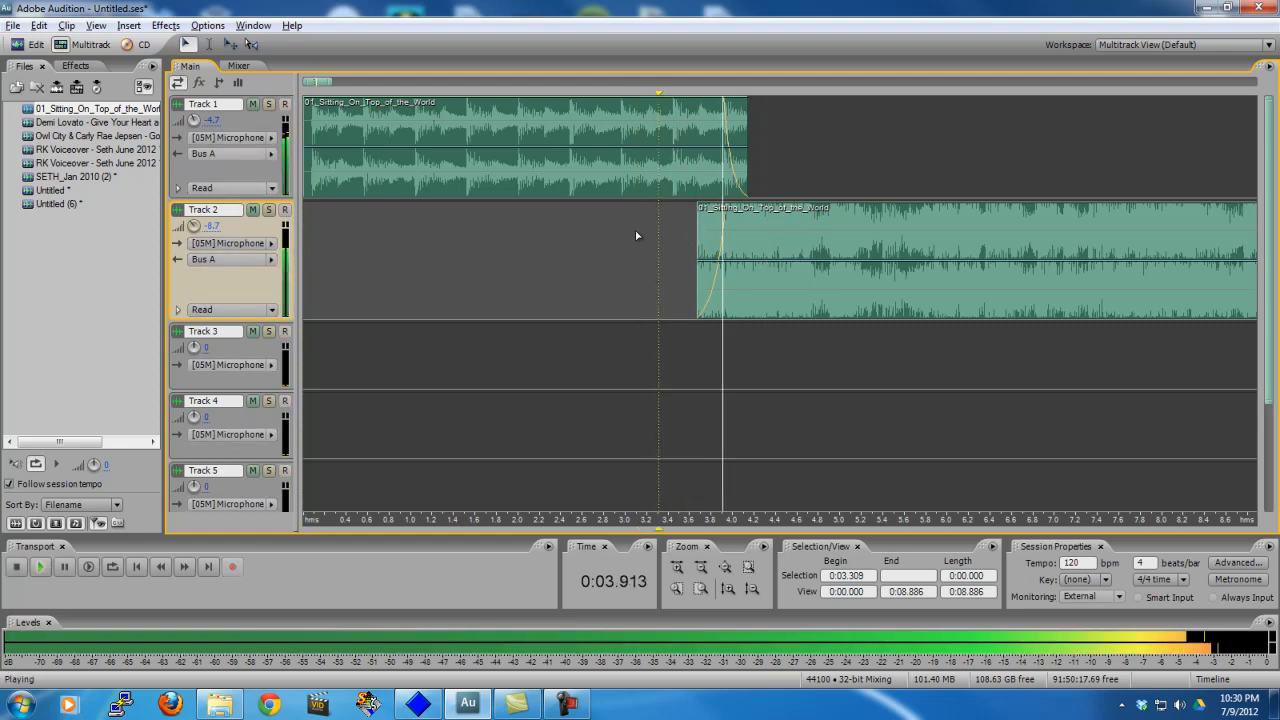
{"action": "left_click", "coordinate": [705, 228]}
{"action": "key", "text": "space"}
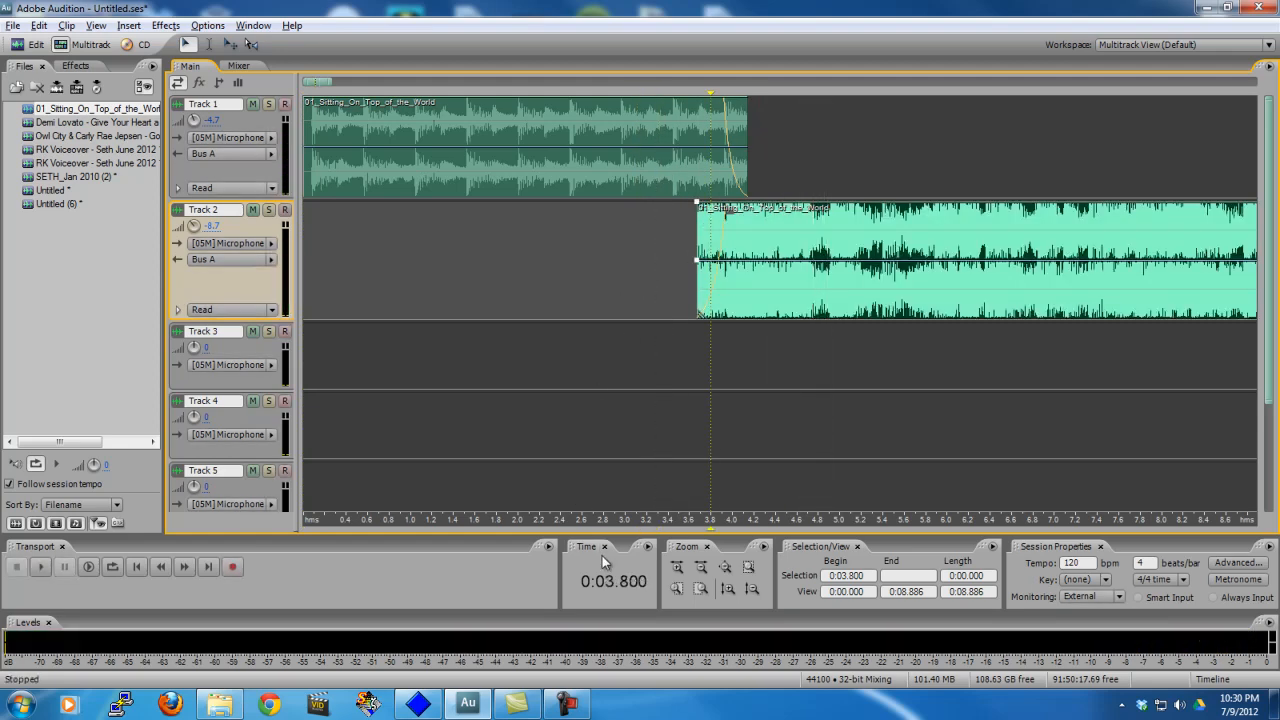
Step: Nudge the Track 2 clip earlier to start at about 0:03.65 and play the transition from 0:03.523
{"action": "left_click", "coordinate": [679, 567]}
{"action": "left_click", "coordinate": [679, 567]}
{"action": "left_click_drag", "start_coordinate": [997, 308], "coordinate": [975, 308]}
{"action": "left_click", "coordinate": [514, 296]}
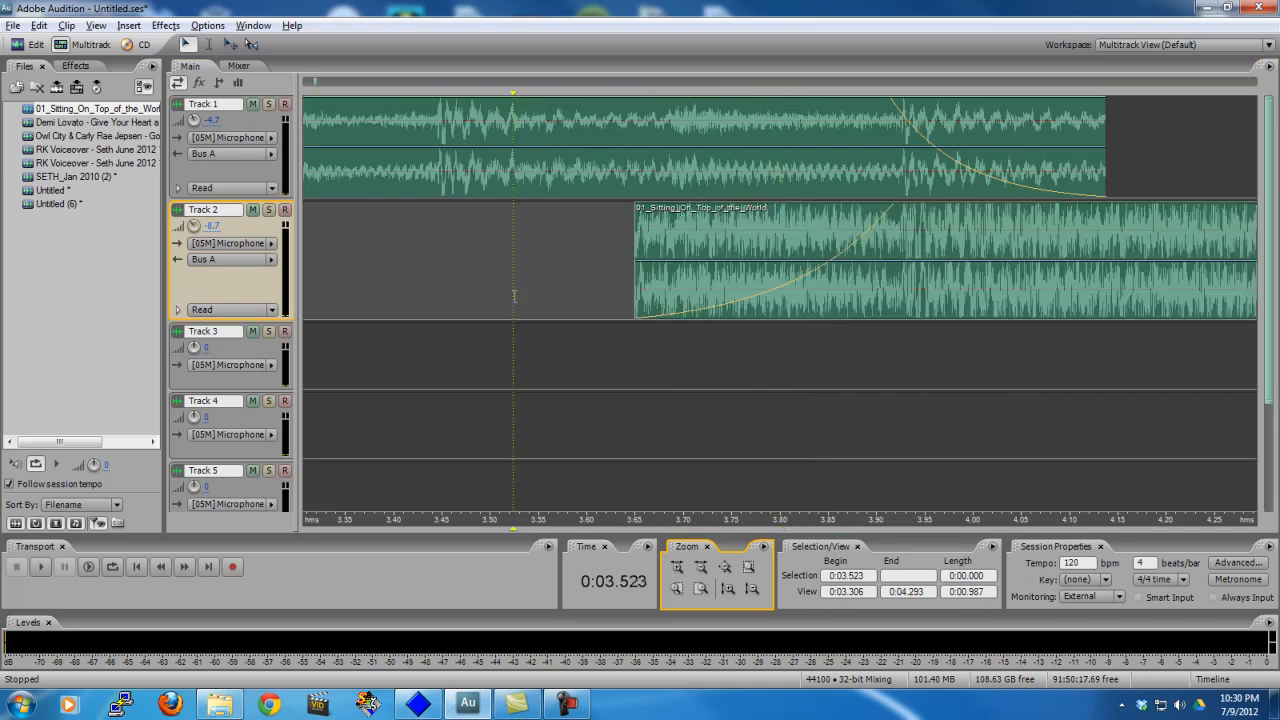
{"action": "key", "text": "space"}
{"action": "left_click", "coordinate": [703, 568]}
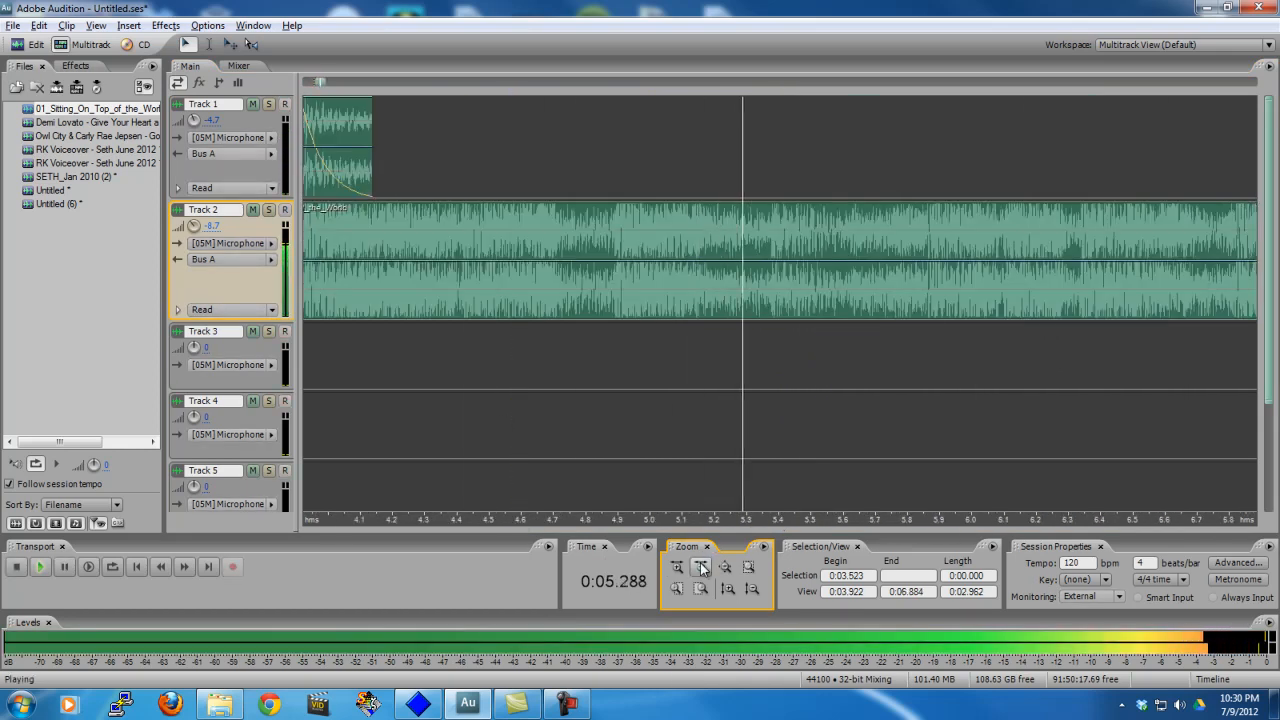
{"action": "left_click", "coordinate": [703, 568]}
{"action": "left_click", "coordinate": [703, 568]}
{"action": "key", "text": "space"}
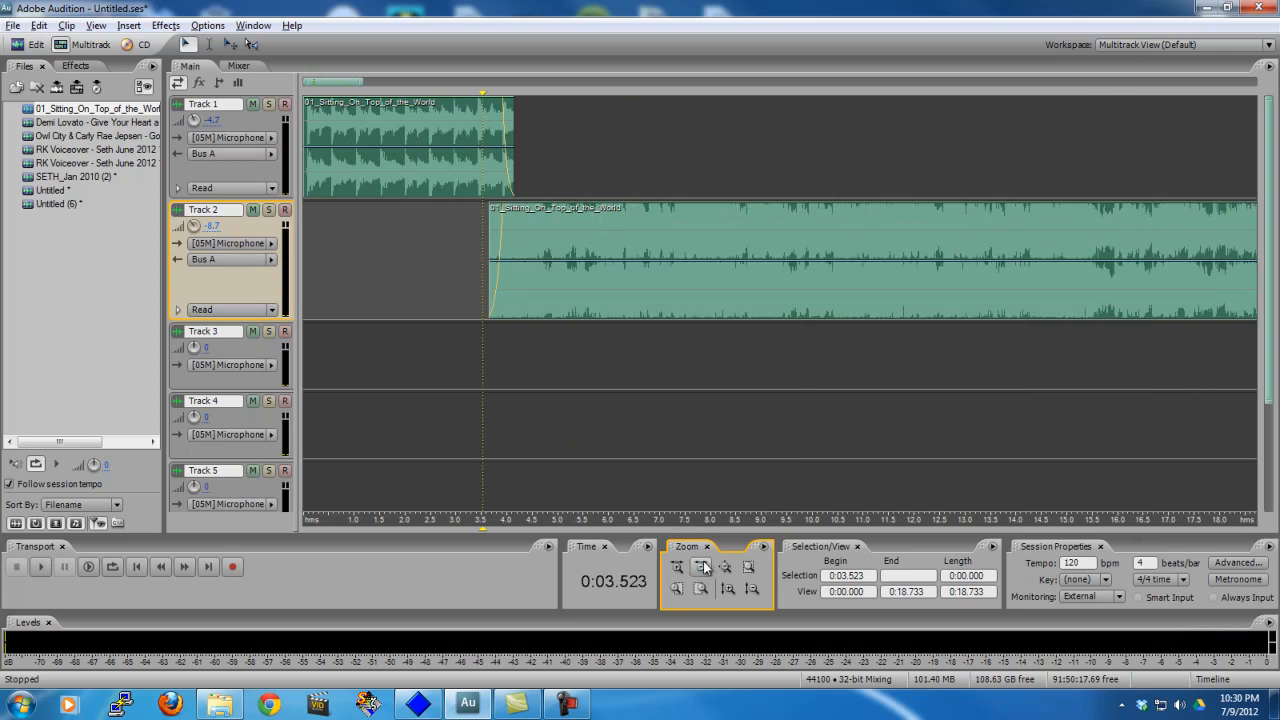
Step: Play the transition from 0:03.500 on to find where to end the Track 2 clip
{"action": "left_click", "coordinate": [494, 287]}
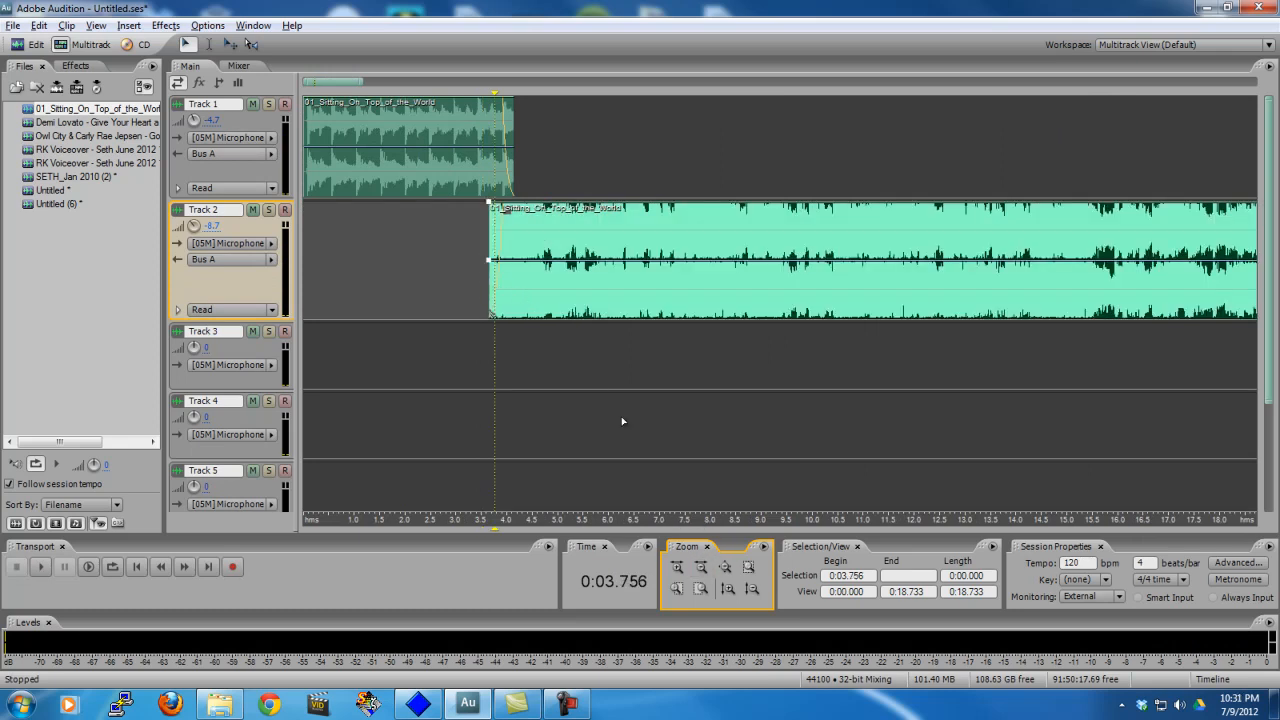
{"action": "mouse_move", "coordinate": [1269, 363]}
{"action": "left_mouse_down"}
{"action": "mouse_move", "coordinate": [1263, 439]}
{"action": "mouse_move", "coordinate": [1264, 366]}
{"action": "left_mouse_up"}
{"action": "left_click", "coordinate": [480, 331]}
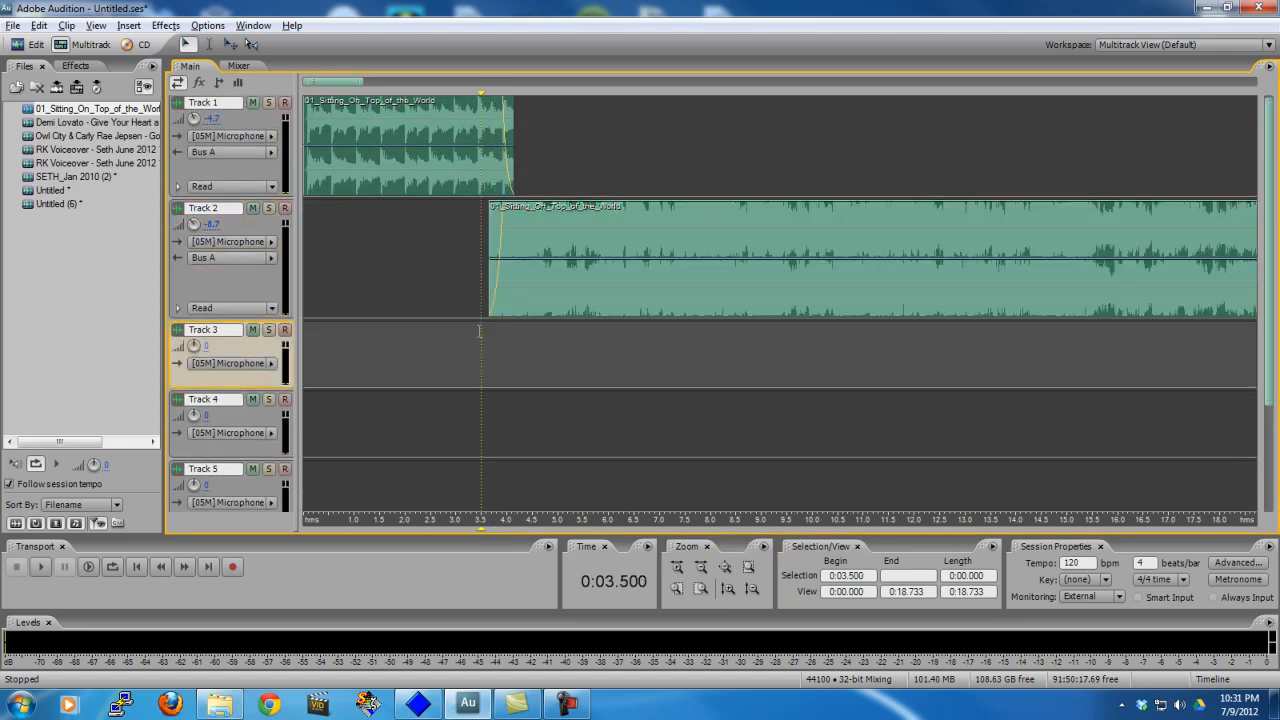
{"action": "key", "text": "space"}
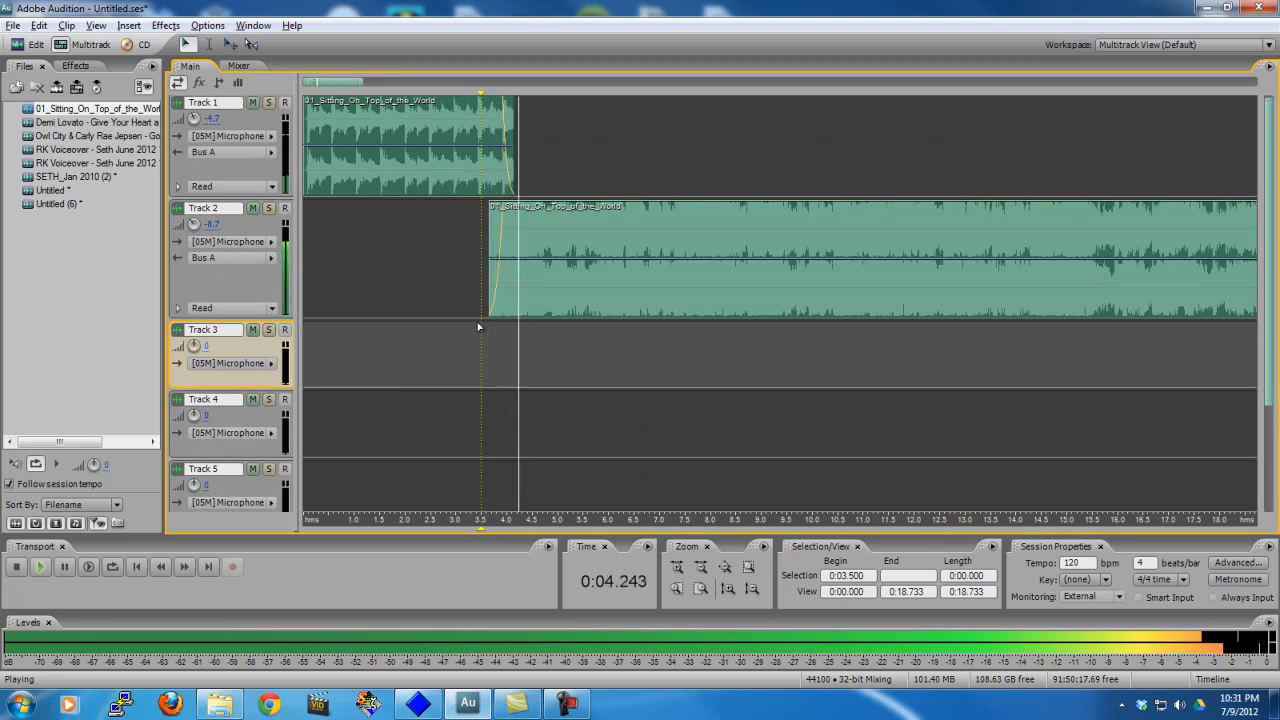
Step: Split the Track 2 clip at 0:08.000, delete the part after the split and trim the clip's end to 0:07.904
{"action": "left_click", "coordinate": [714, 281]}
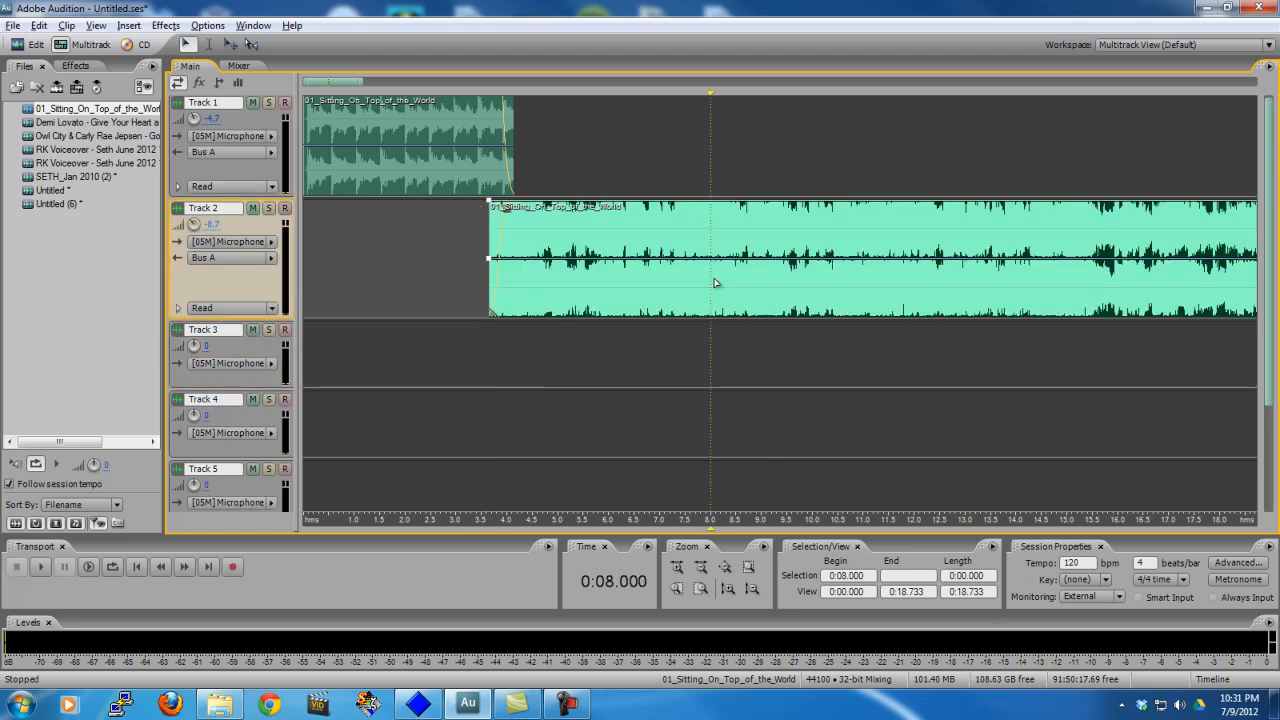
{"action": "right_click", "coordinate": [716, 284]}
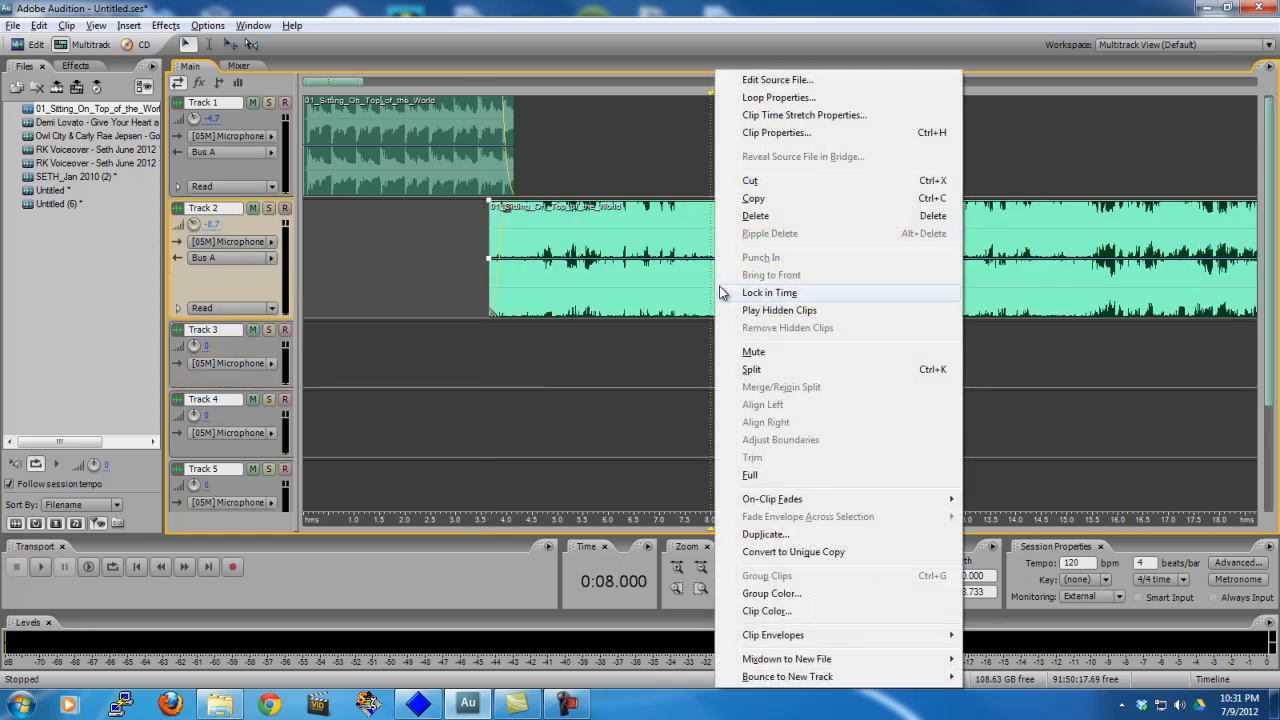
{"action": "left_click", "coordinate": [751, 370]}
{"action": "left_click", "coordinate": [743, 260]}
{"action": "key", "text": "Delete"}
{"action": "left_click", "coordinate": [704, 238]}
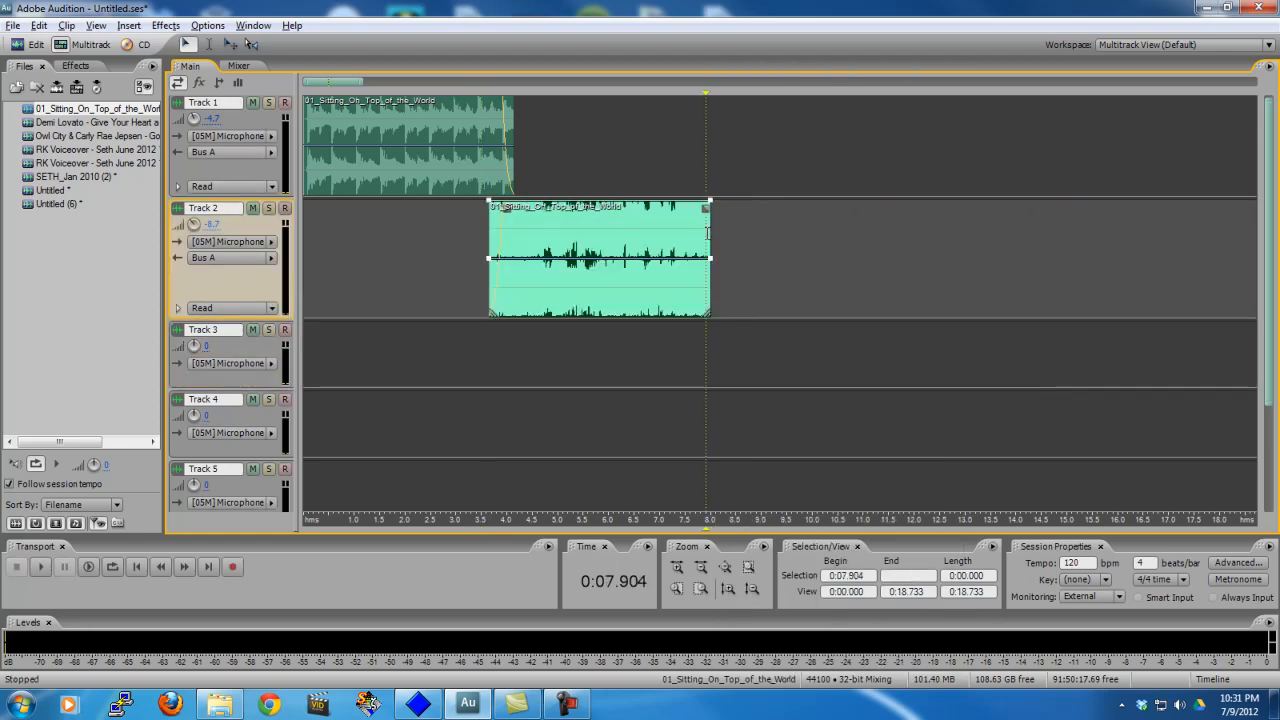
{"action": "mouse_move", "coordinate": [709, 252]}
{"action": "left_mouse_down"}
{"action": "mouse_move", "coordinate": [751, 258]}
{"action": "mouse_move", "coordinate": [702, 255]}
{"action": "left_mouse_up"}
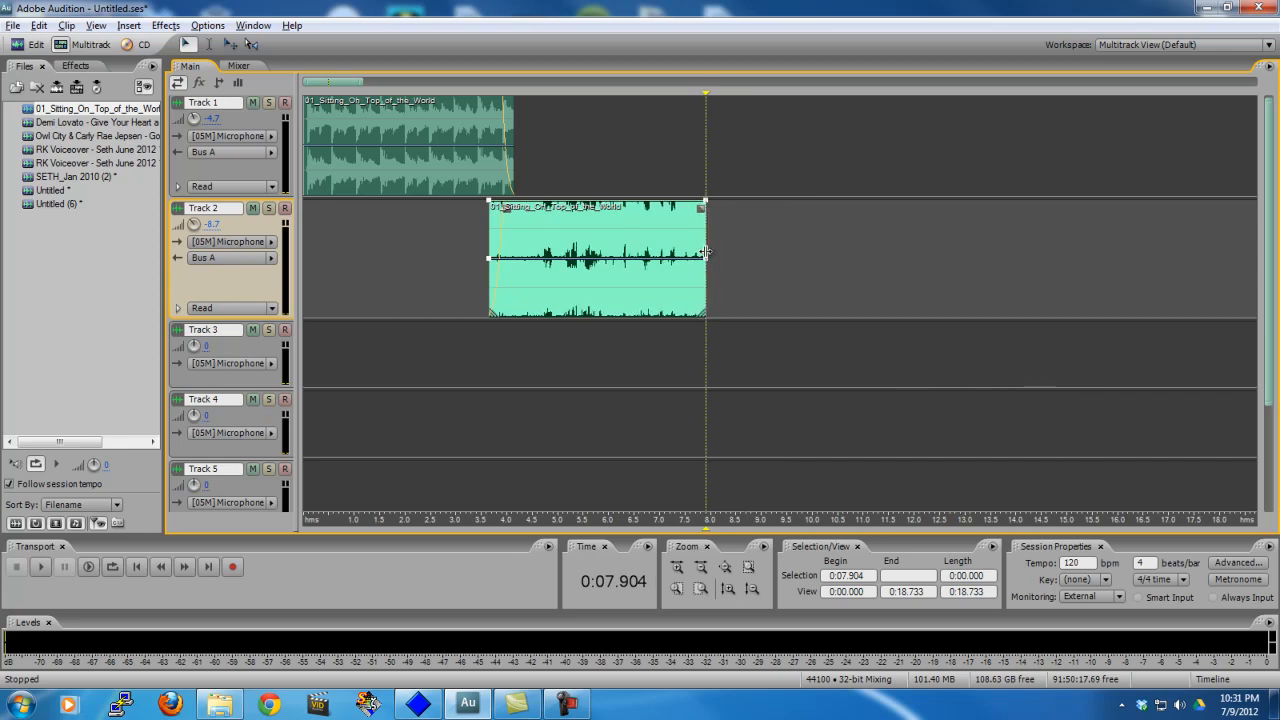
{"action": "scroll", "coordinate": [871, 386], "scroll_direction": "down", "scroll_amount": 3}
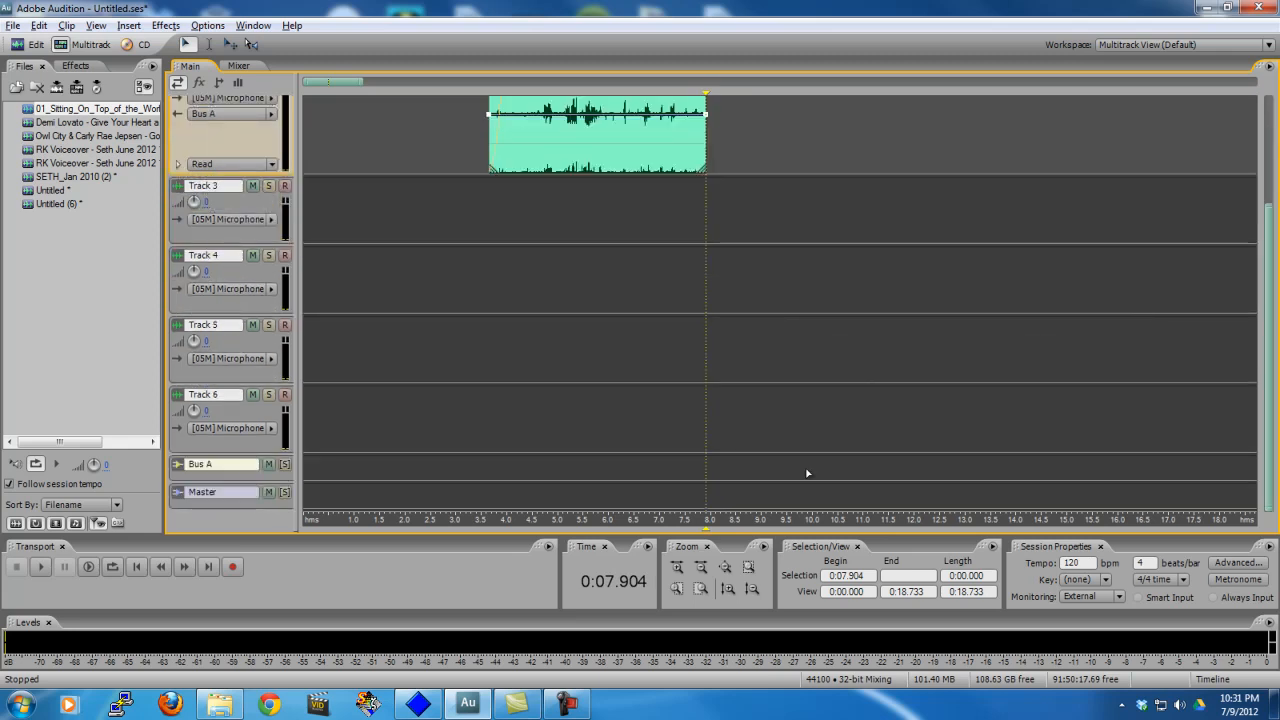
Step: Move the song clip on Track 6 earlier so that it starts at about 0:05
{"action": "left_click_drag", "start_coordinate": [430, 438], "coordinate": [1262, 400]}
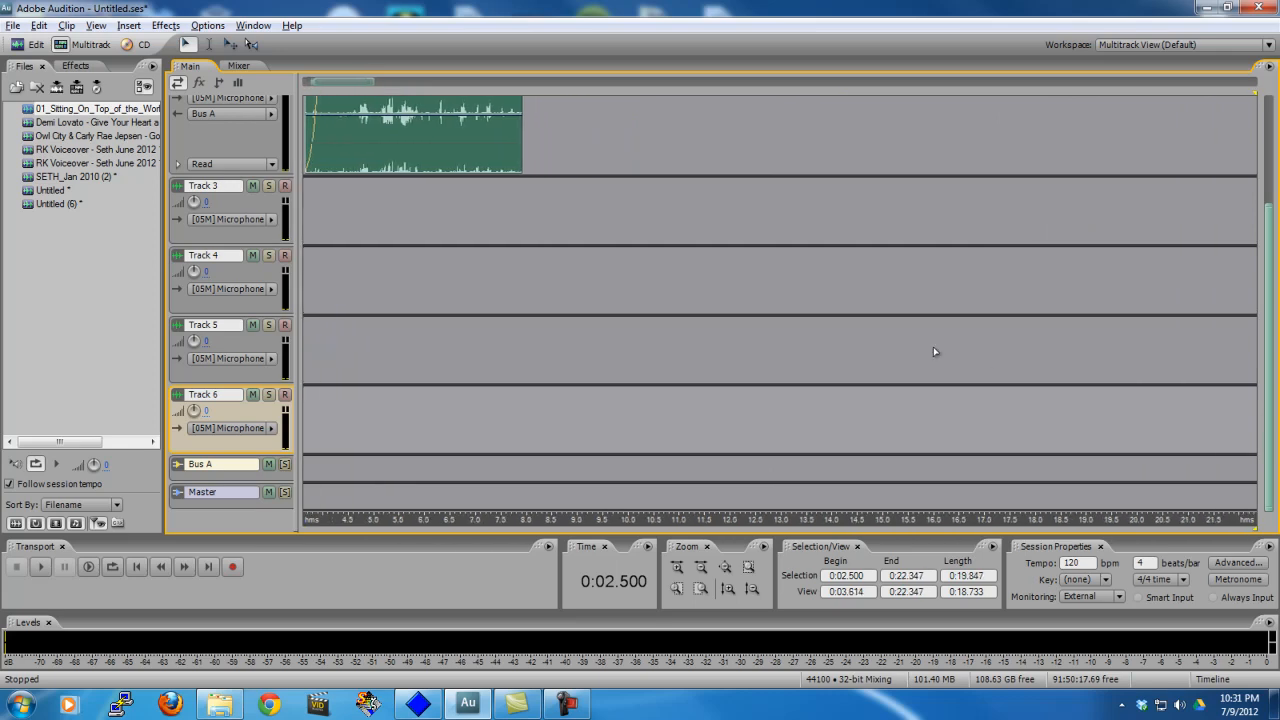
{"action": "left_click", "coordinate": [934, 352]}
{"action": "left_click_drag", "start_coordinate": [372, 90], "coordinate": [566, 90]}
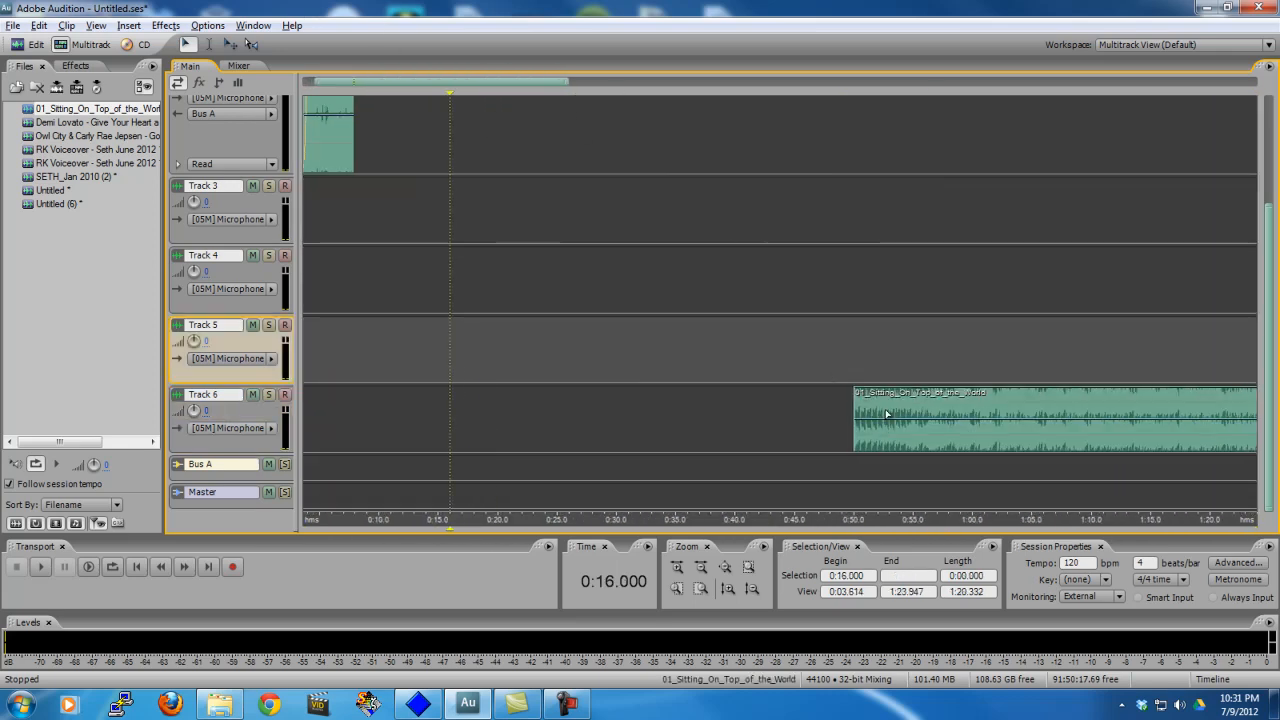
{"action": "left_click_drag", "start_coordinate": [887, 417], "coordinate": [829, 353]}
{"action": "left_click", "coordinate": [950, 430]}
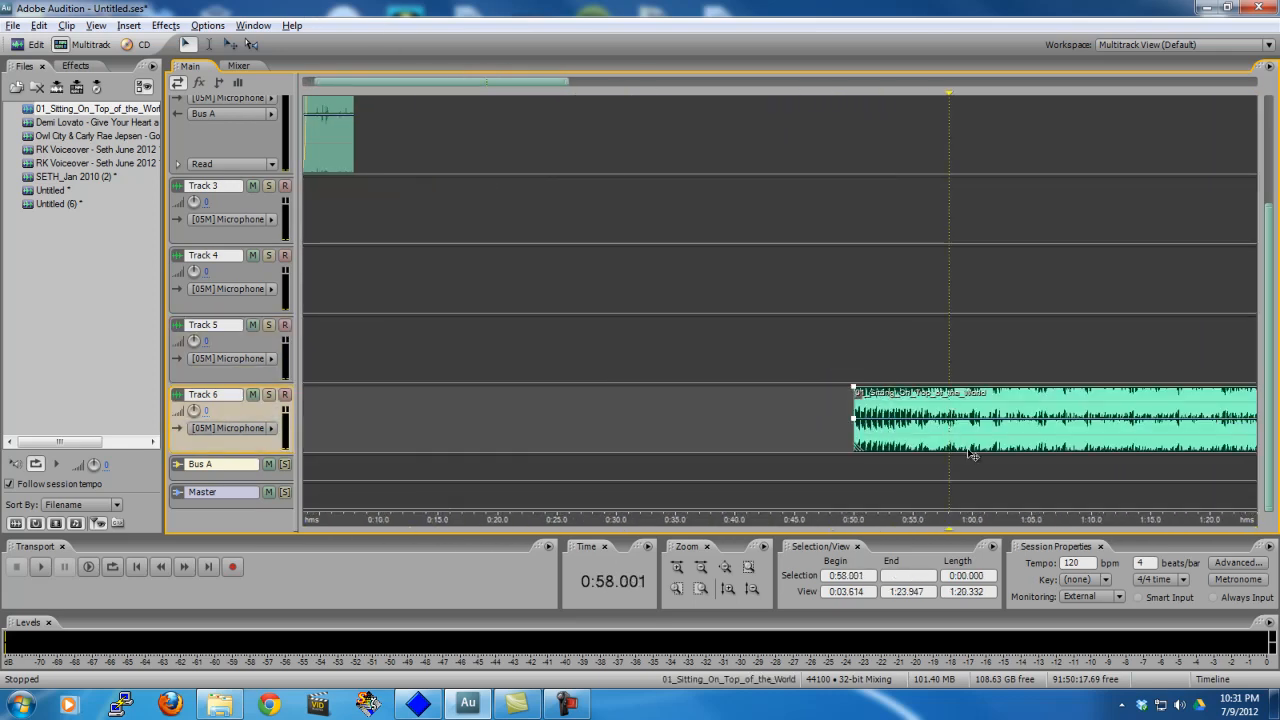
{"action": "left_click_drag", "start_coordinate": [972, 455], "coordinate": [443, 392]}
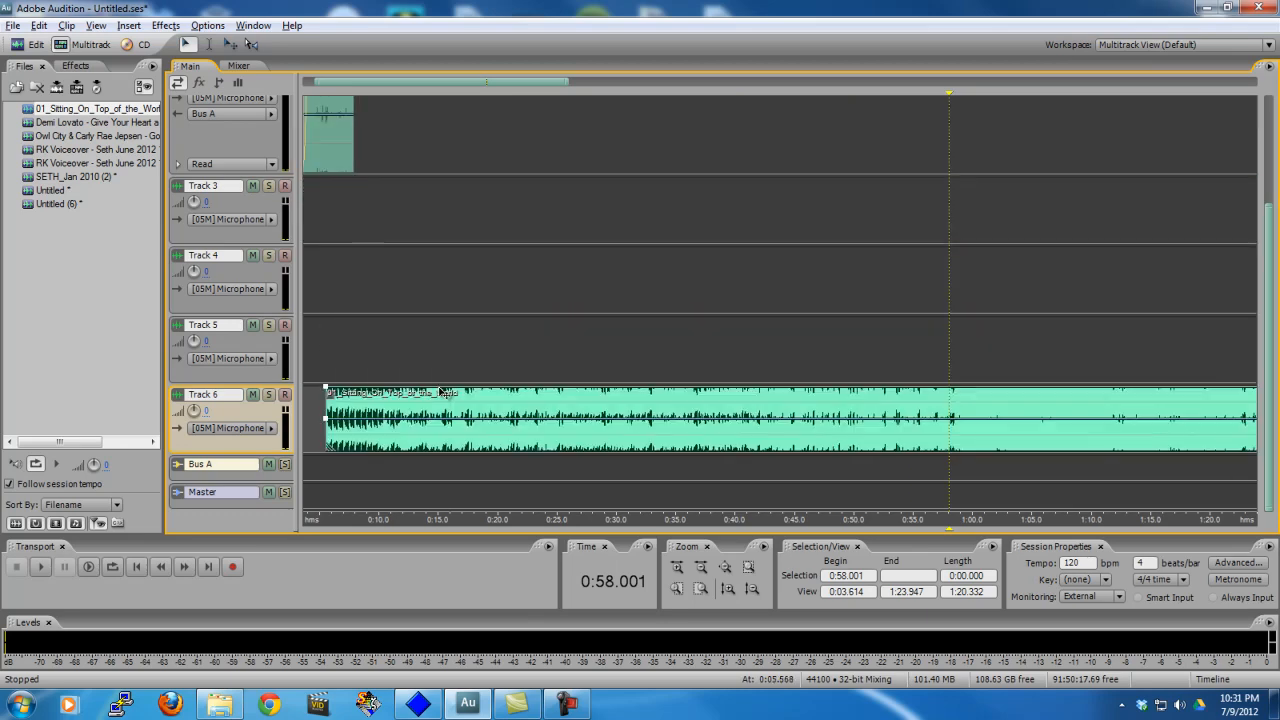
{"action": "scroll", "coordinate": [340, 163], "scroll_direction": "up", "scroll_amount": 3}
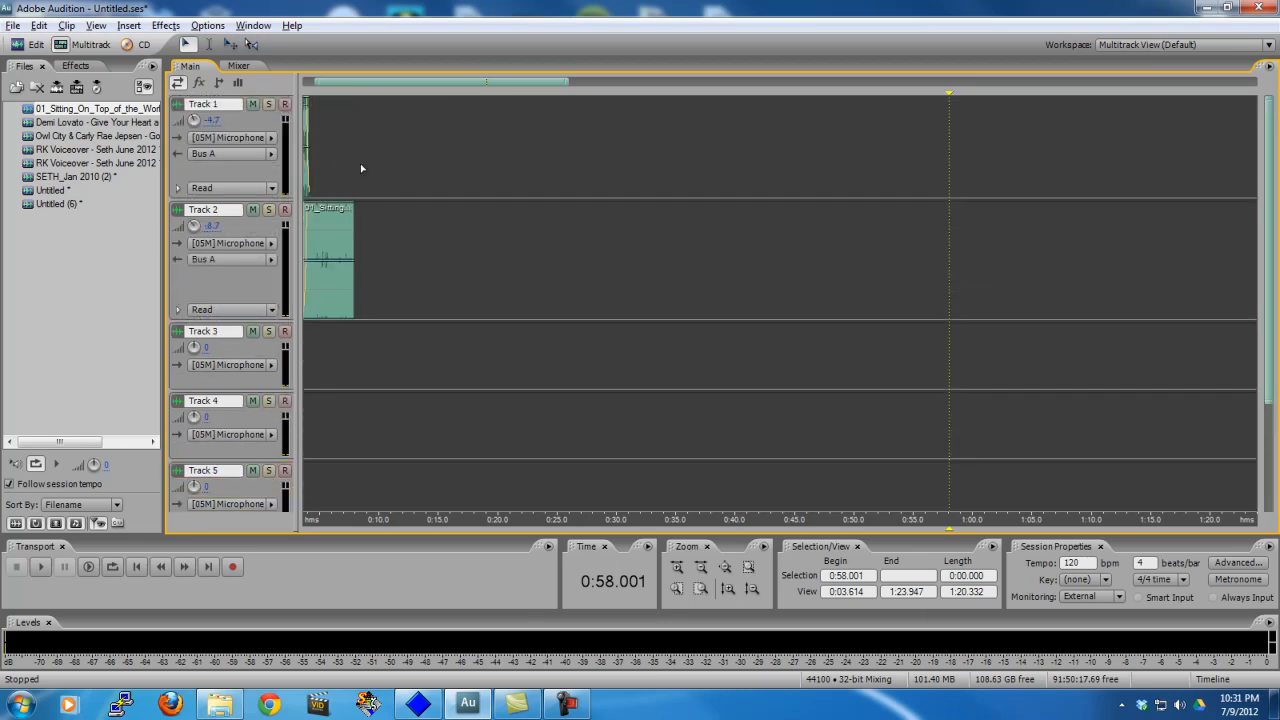
Step: Reorder the tracks so that Track 6 sits directly below Track 2
{"action": "key", "text": "Home"}
{"action": "scroll", "coordinate": [409, 329], "scroll_direction": "down", "scroll_amount": 3}
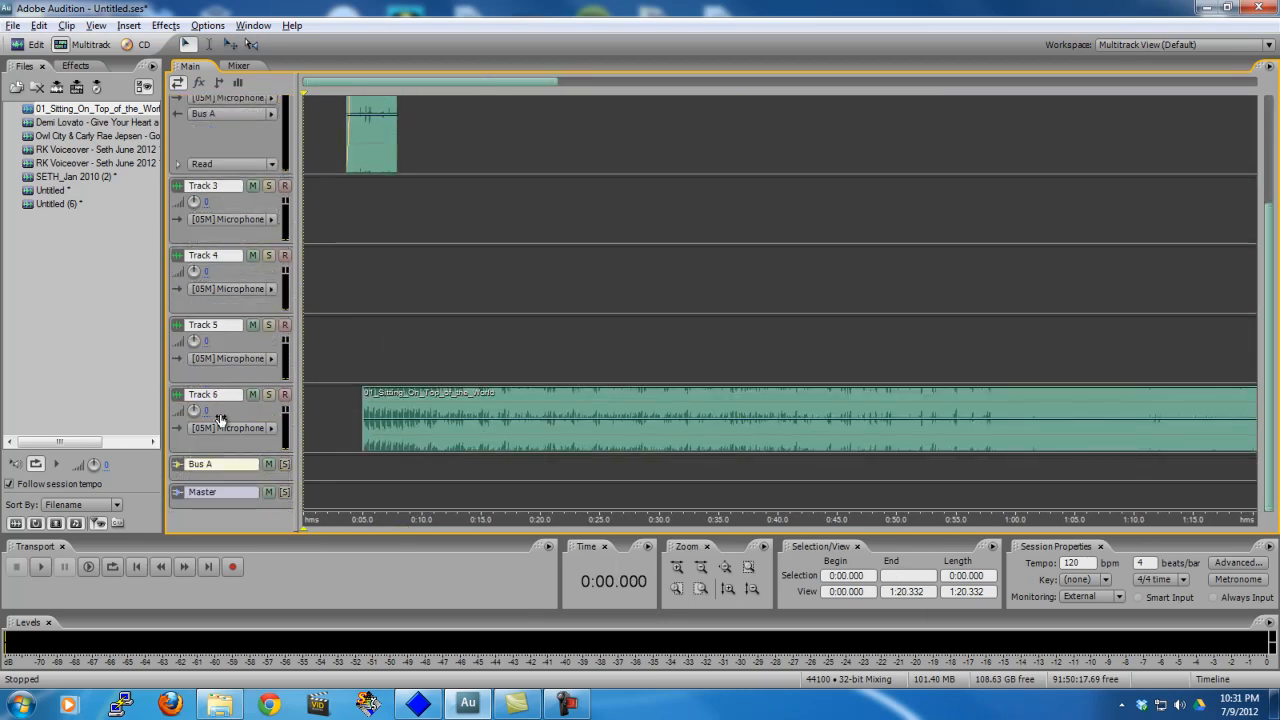
{"action": "left_click_drag", "start_coordinate": [174, 395], "coordinate": [195, 199]}
{"action": "scroll", "coordinate": [362, 284], "scroll_direction": "up", "scroll_amount": 3}
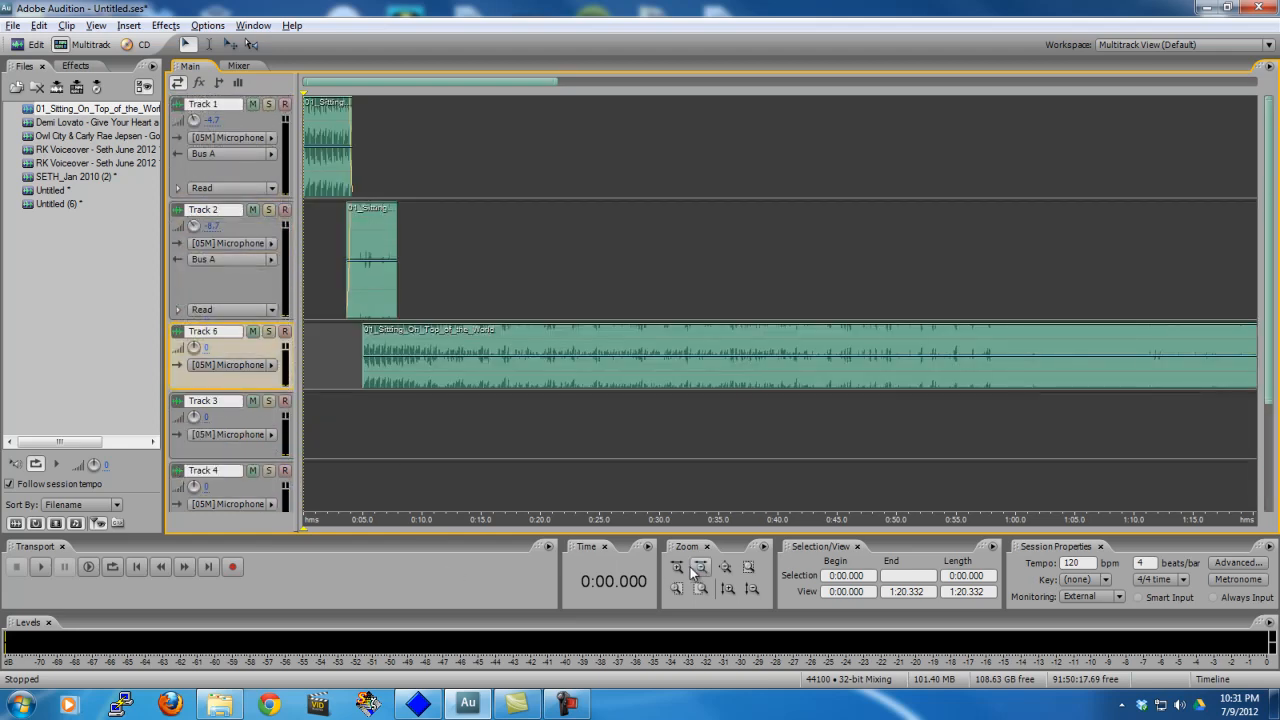
Step: Move the Track 6 clip later to start at about 0:08.4, past the end of the Track 2 clip
{"action": "left_click", "coordinate": [677, 567]}
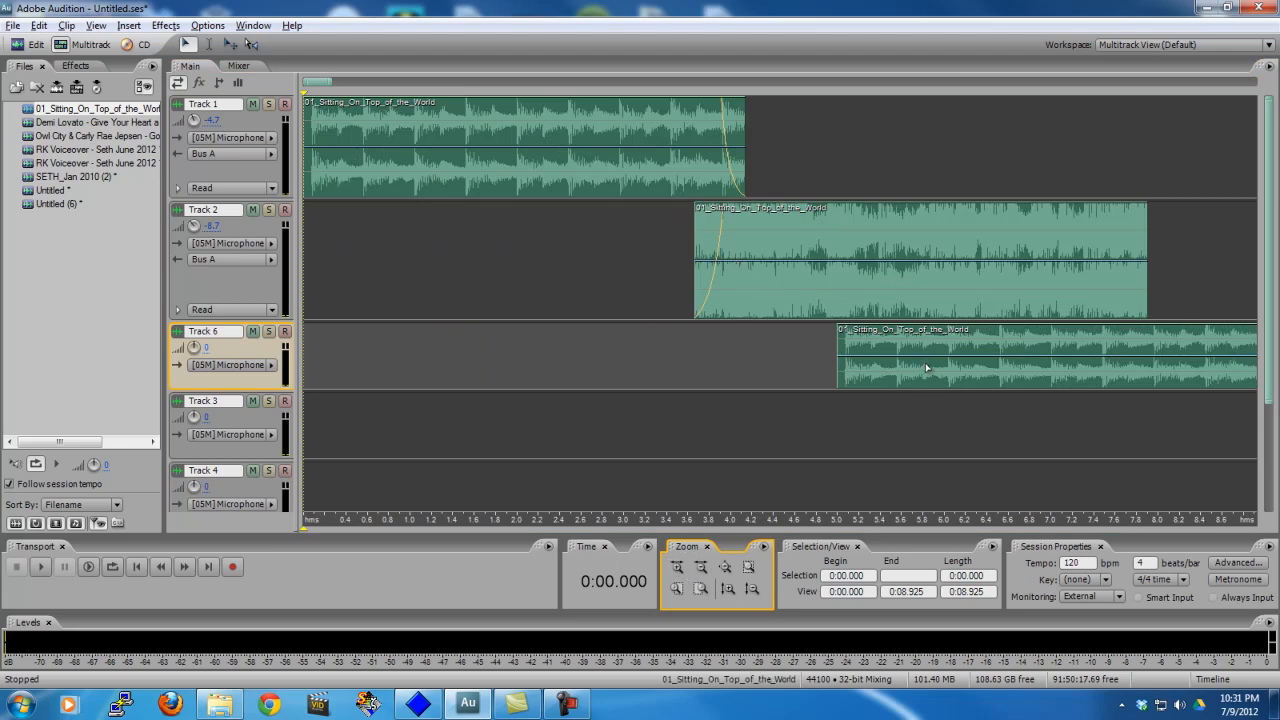
{"action": "left_click_drag", "start_coordinate": [932, 376], "coordinate": [1190, 378]}
{"action": "left_click_drag", "start_coordinate": [1106, 425], "coordinate": [1279, 425]}
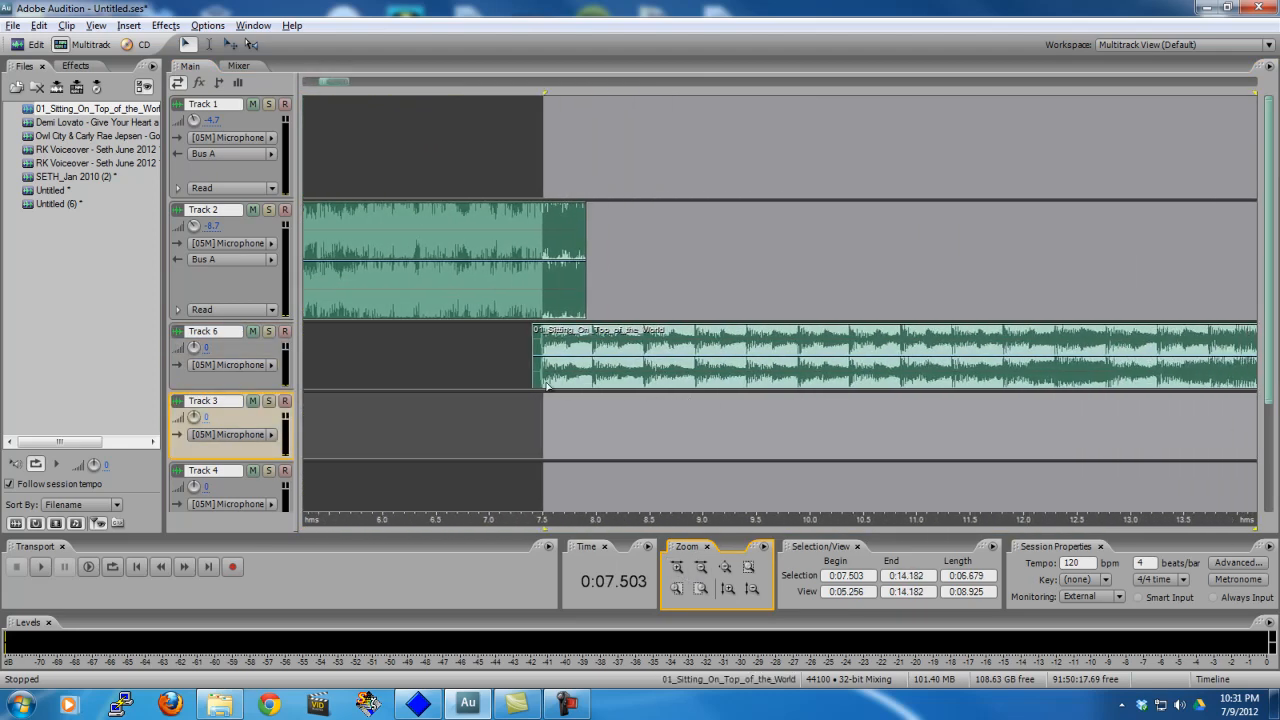
{"action": "left_click_drag", "start_coordinate": [613, 377], "coordinate": [719, 377]}
{"action": "left_click", "coordinate": [601, 353]}
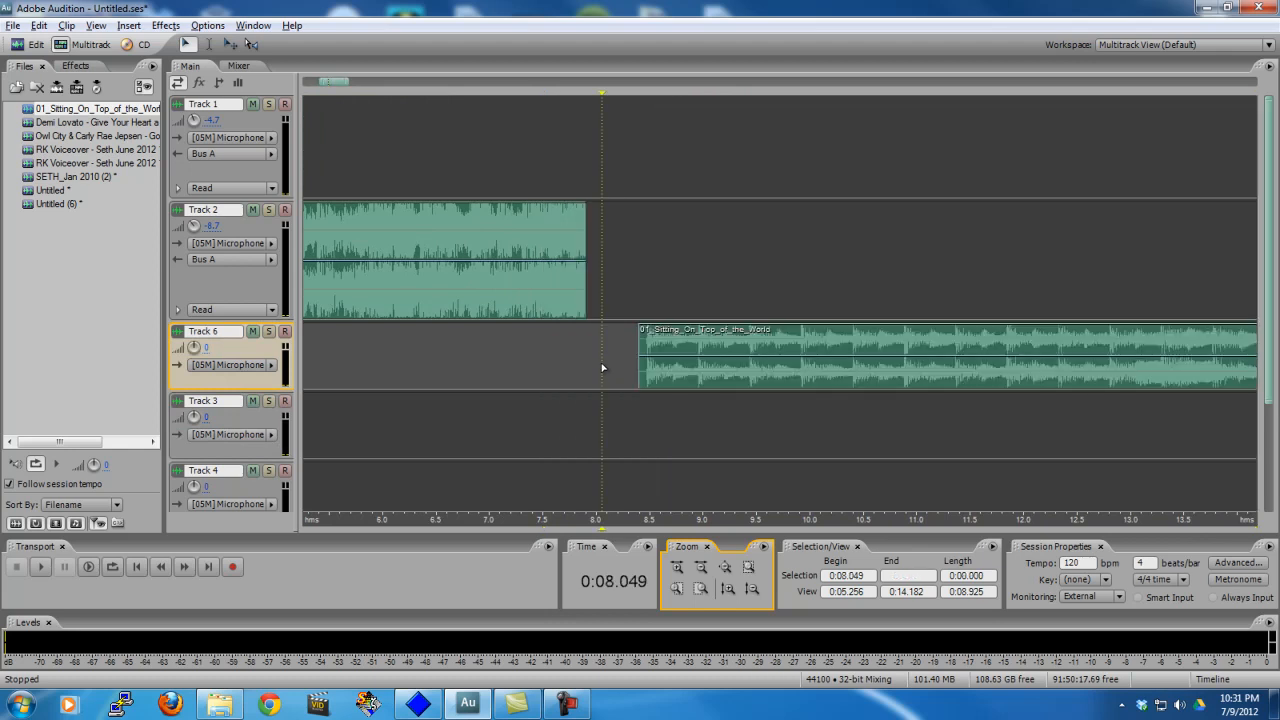
Step: Play the end of the Track 2 clip from 0:05.938 and again from 0:07.428
{"action": "key", "text": "space"}
{"action": "left_click", "coordinate": [481, 340]}
{"action": "left_click", "coordinate": [41, 566]}
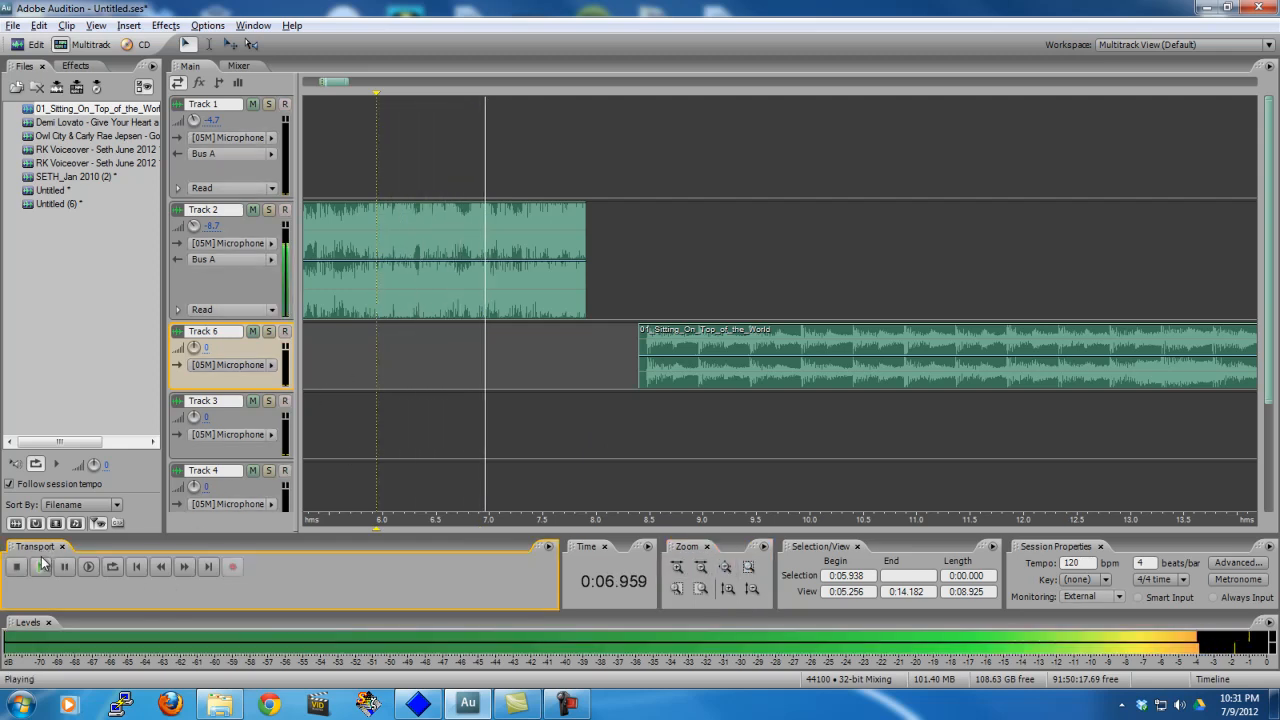
{"action": "key", "text": "space"}
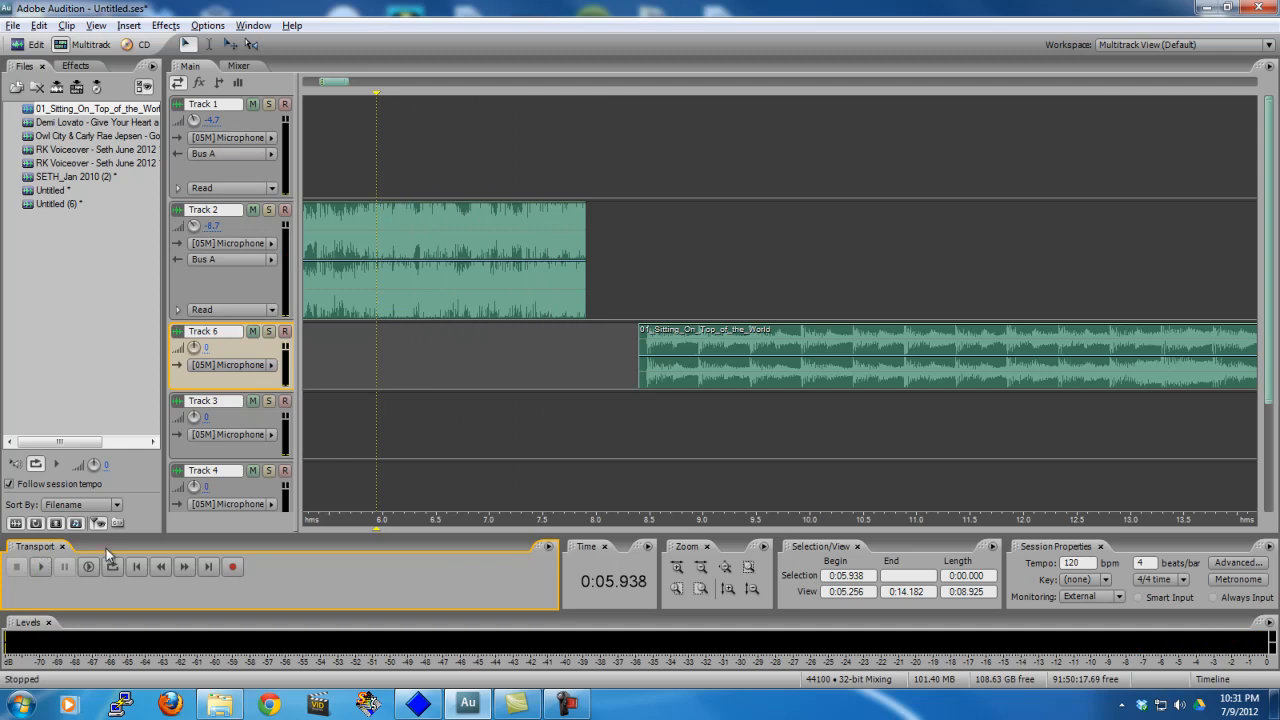
{"action": "left_click", "coordinate": [535, 290]}
{"action": "key", "text": "space"}
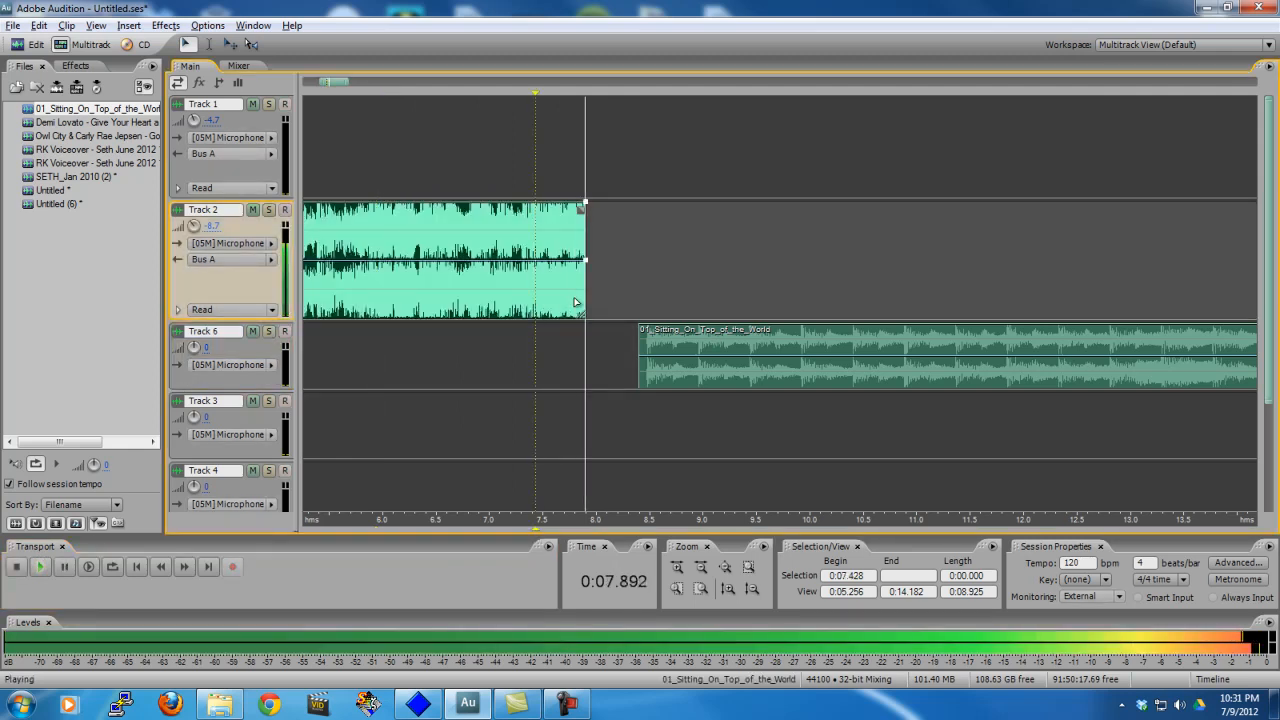
{"action": "key", "text": "space"}
Step: Extend the Track 2 clip's end to about 0:08.8 and move the Track 6 clip to start at about 0:09.25
{"action": "left_click_drag", "start_coordinate": [584, 288], "coordinate": [683, 282]}
{"action": "left_click", "coordinate": [568, 343]}
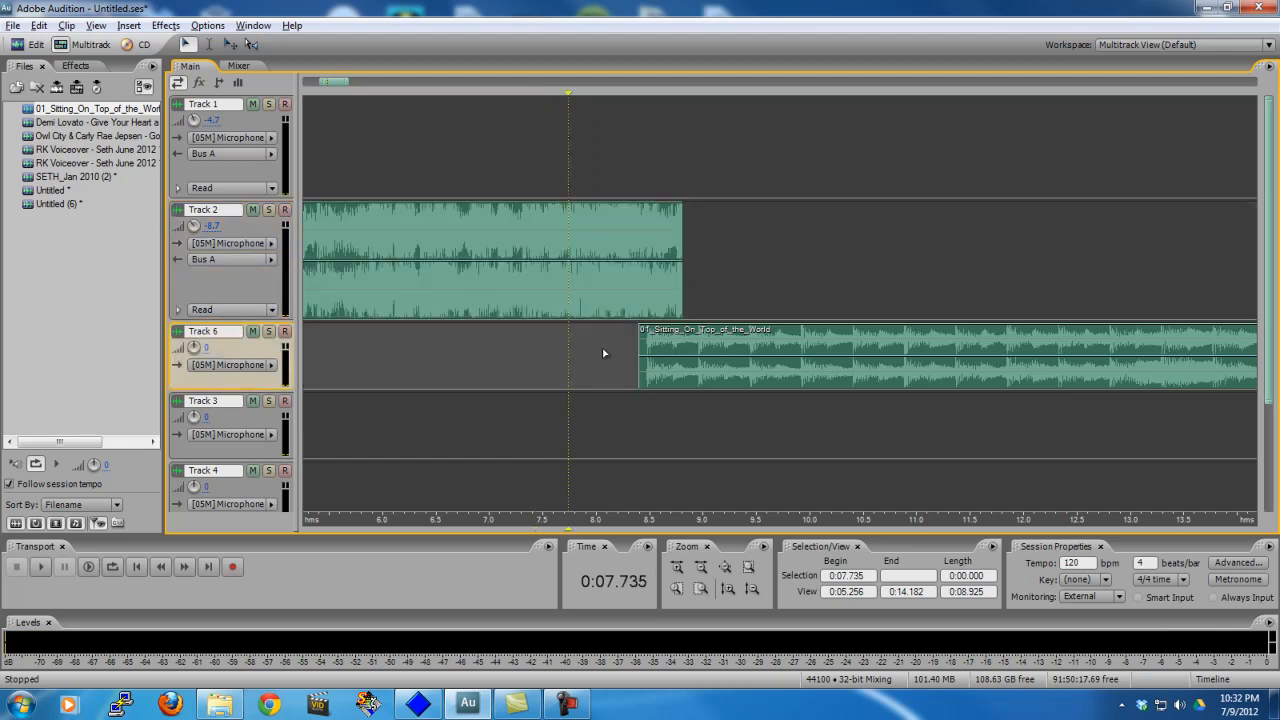
{"action": "left_click_drag", "start_coordinate": [678, 346], "coordinate": [644, 347]}
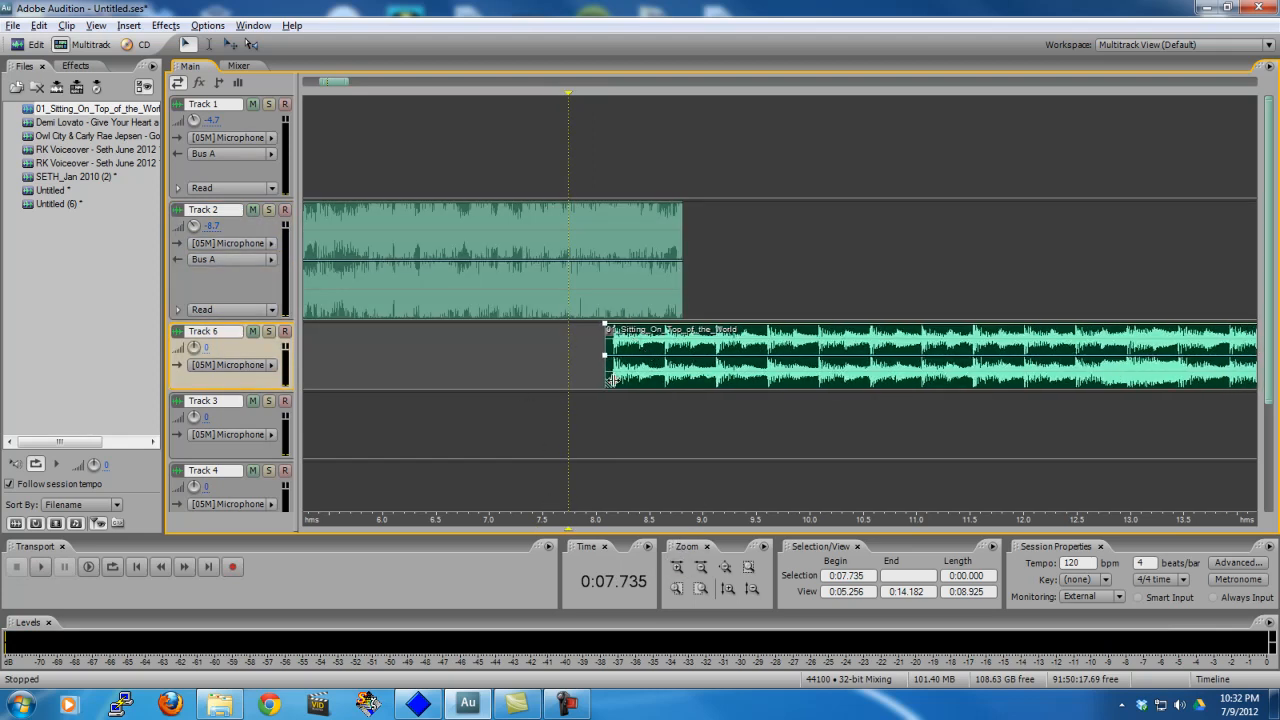
{"action": "left_click_drag", "start_coordinate": [835, 325], "coordinate": [959, 325]}
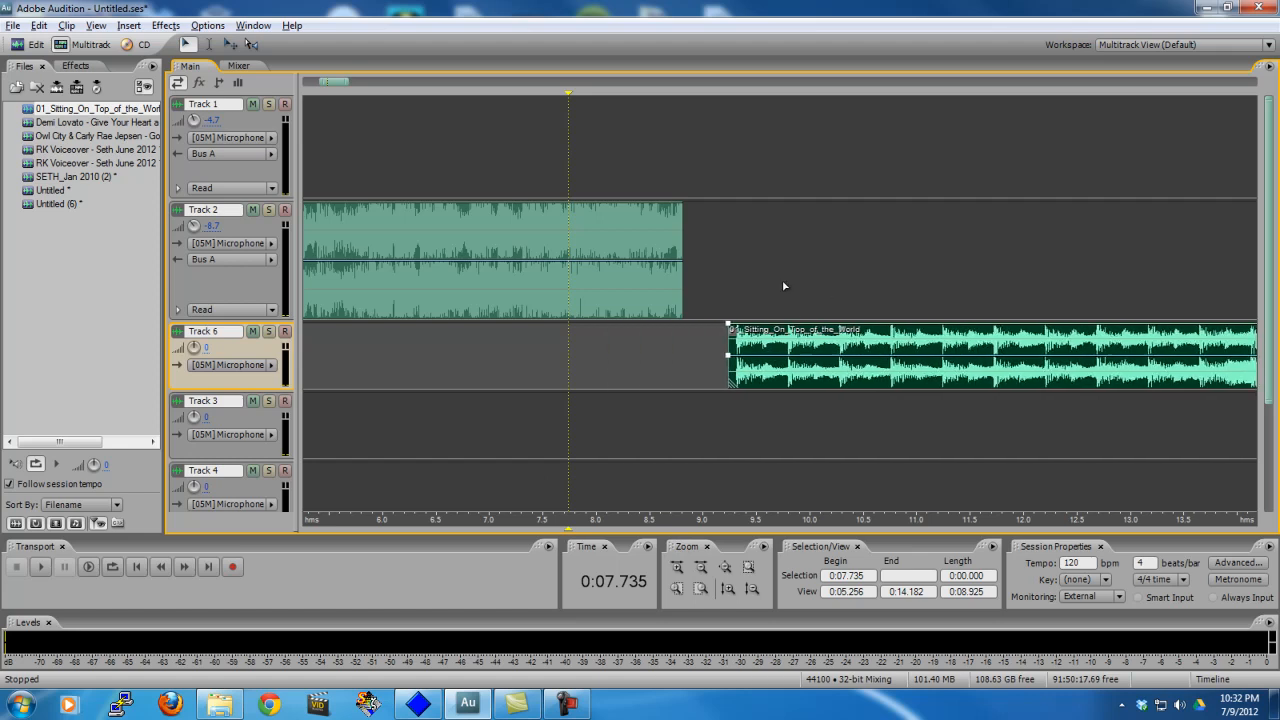
{"action": "left_click", "coordinate": [724, 304]}
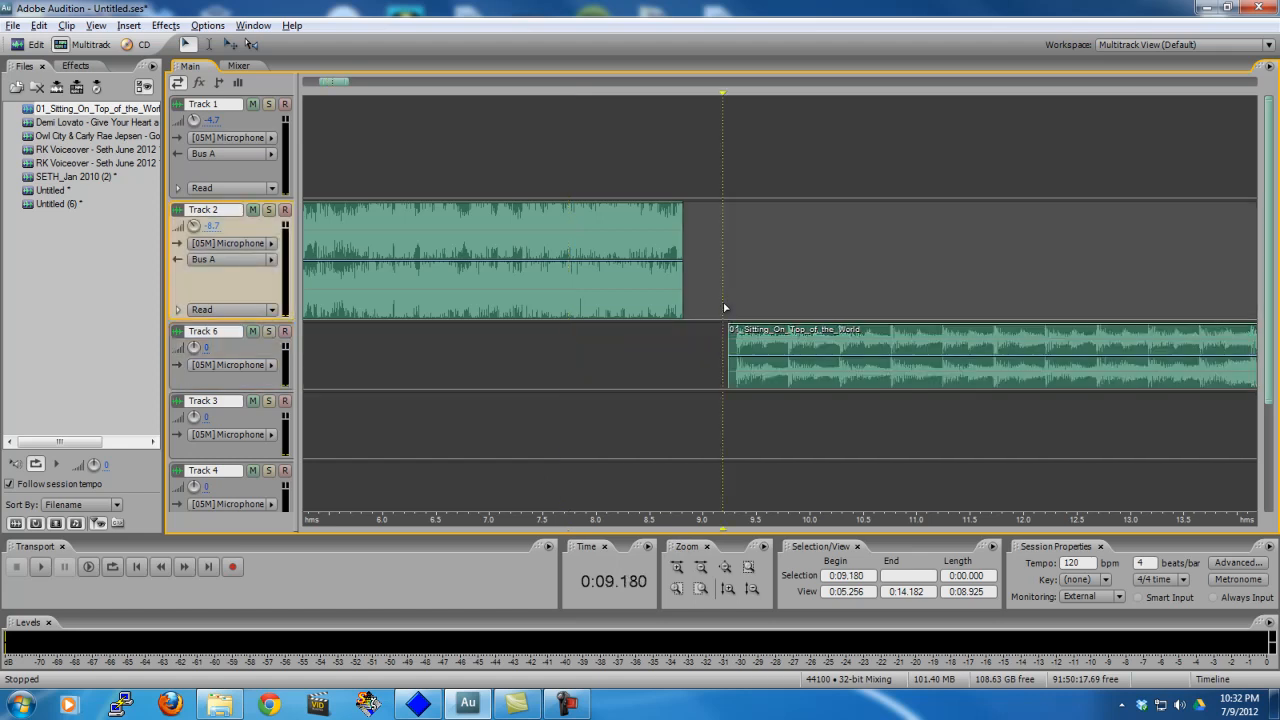
Step: Play the Track 6 clip from 0:09.180 to find where to cut off its intro
{"action": "left_click", "coordinate": [701, 568]}
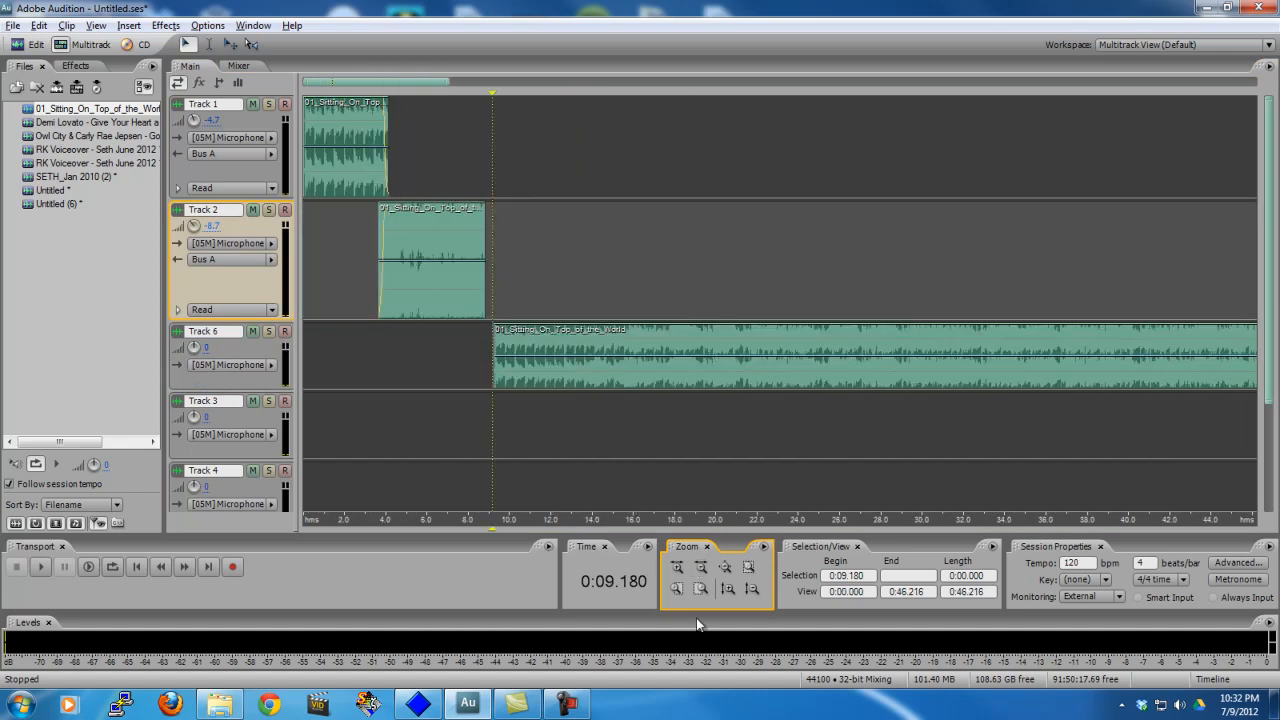
{"action": "left_click", "coordinate": [680, 571]}
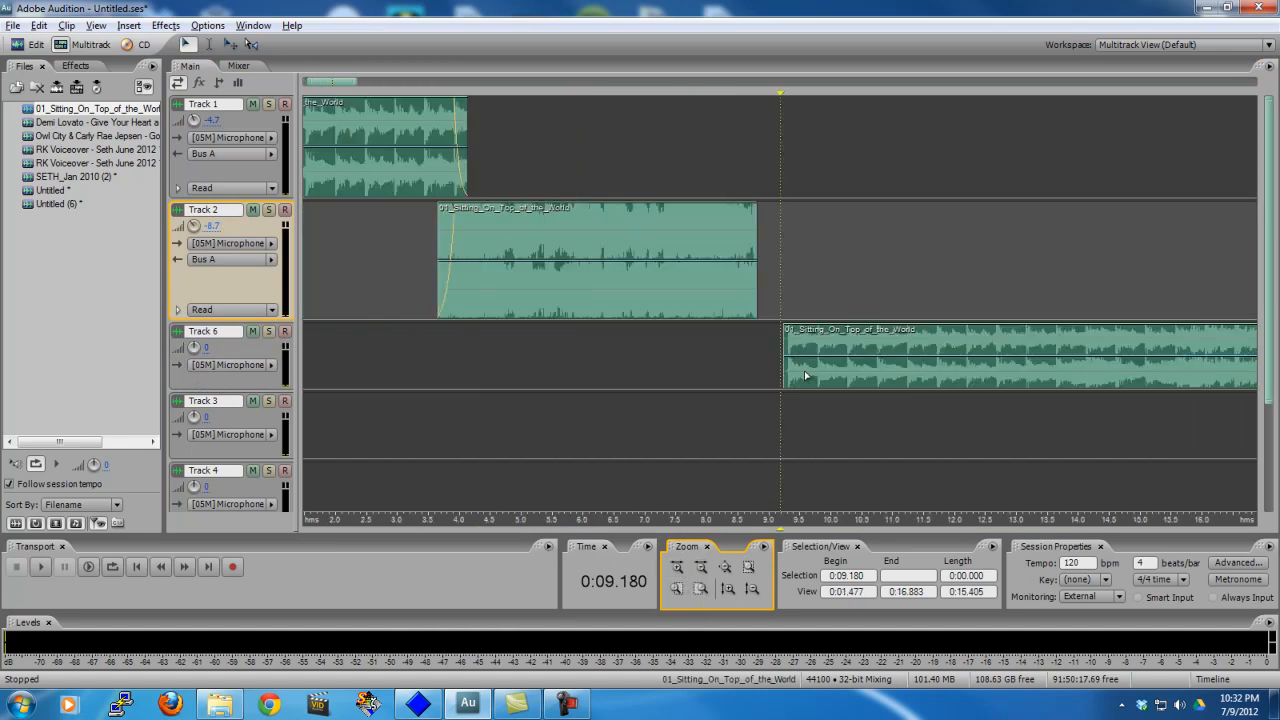
{"action": "key", "text": "space"}
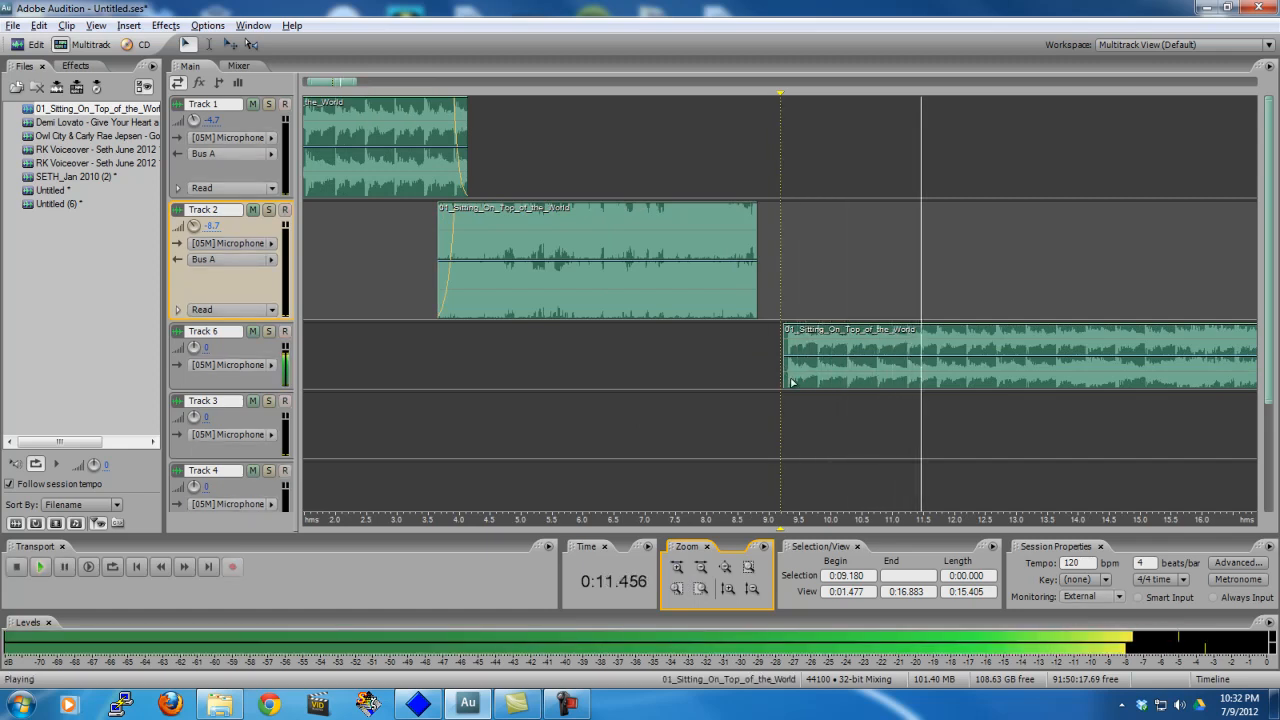
{"action": "key", "text": "space"}
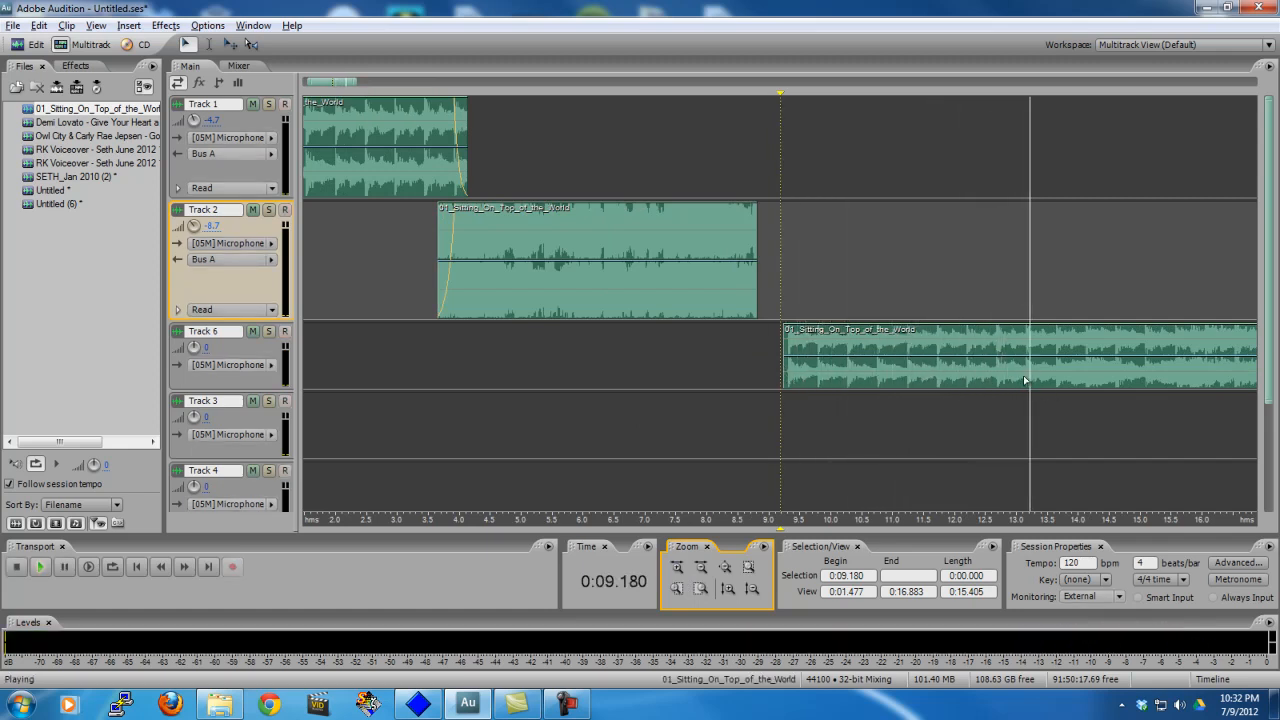
Step: Split the Track 6 clip at about 0:13.1 and delete the part before the split
{"action": "left_click", "coordinate": [1023, 377]}
{"action": "right_click", "coordinate": [1029, 386]}
{"action": "left_click", "coordinate": [1049, 371]}
{"action": "left_click", "coordinate": [967, 368]}
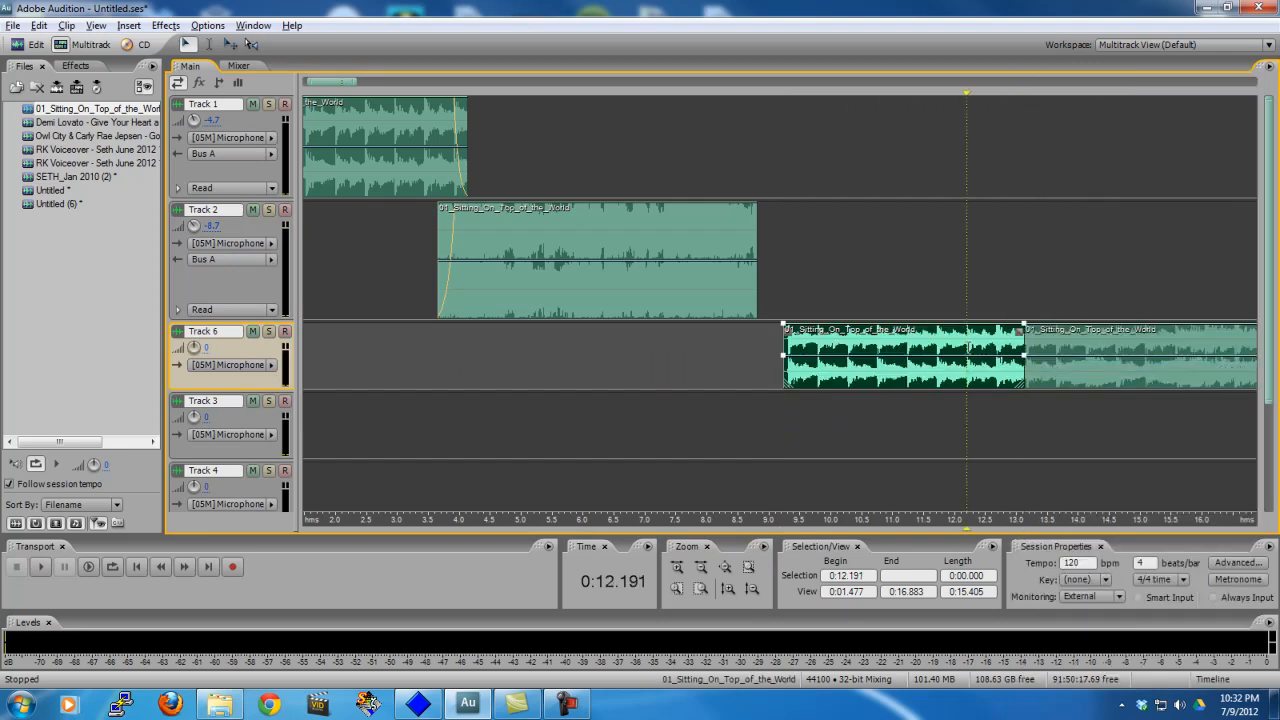
{"action": "key", "text": "Delete"}
Step: Place the remaining Track 6 clip's start at the Track 2 clip's end and give it a fade-in of about 0.4 seconds
{"action": "left_click_drag", "start_coordinate": [1074, 376], "coordinate": [788, 390]}
{"action": "left_click", "coordinate": [783, 374]}
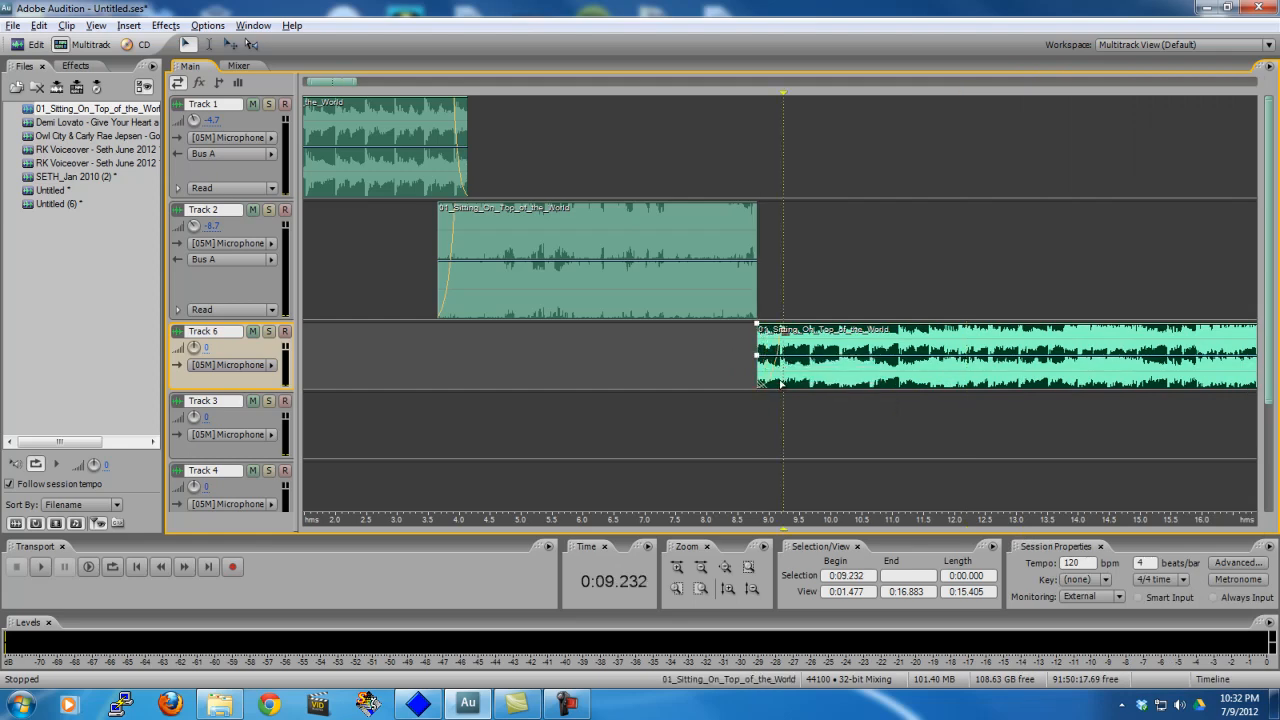
{"action": "left_click", "coordinate": [781, 384]}
{"action": "left_click", "coordinate": [779, 386]}
{"action": "left_click", "coordinate": [677, 567]}
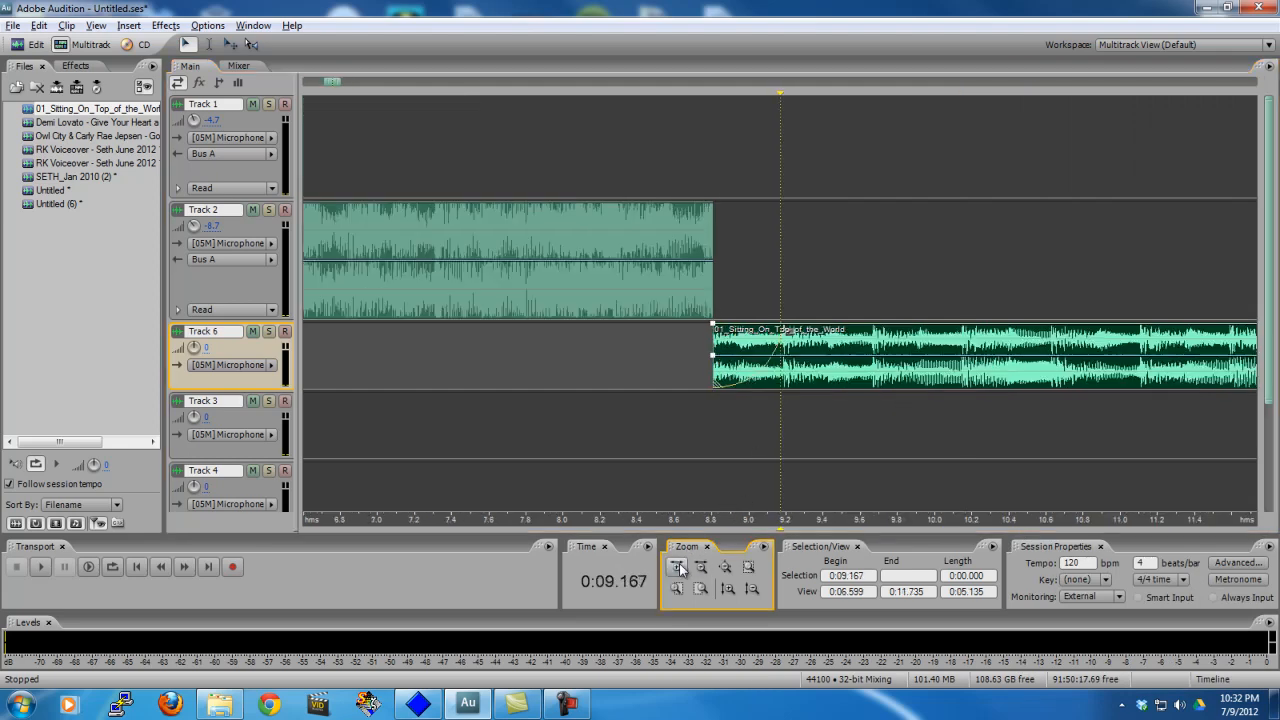
Step: Play the Track 2 clip from 0:07.200 and from 0:07.800 to find the transition point
{"action": "left_click", "coordinate": [414, 350]}
{"action": "key", "text": "space"}
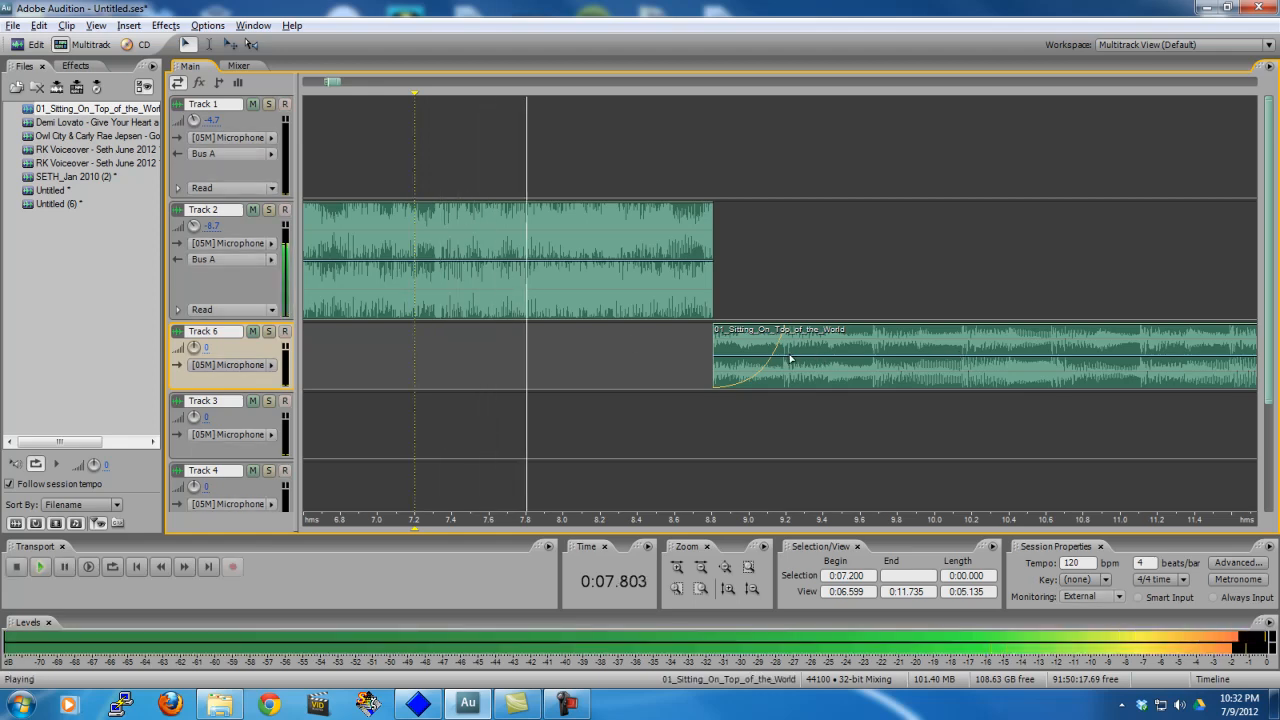
{"action": "key", "text": "space"}
{"action": "left_click", "coordinate": [524, 295]}
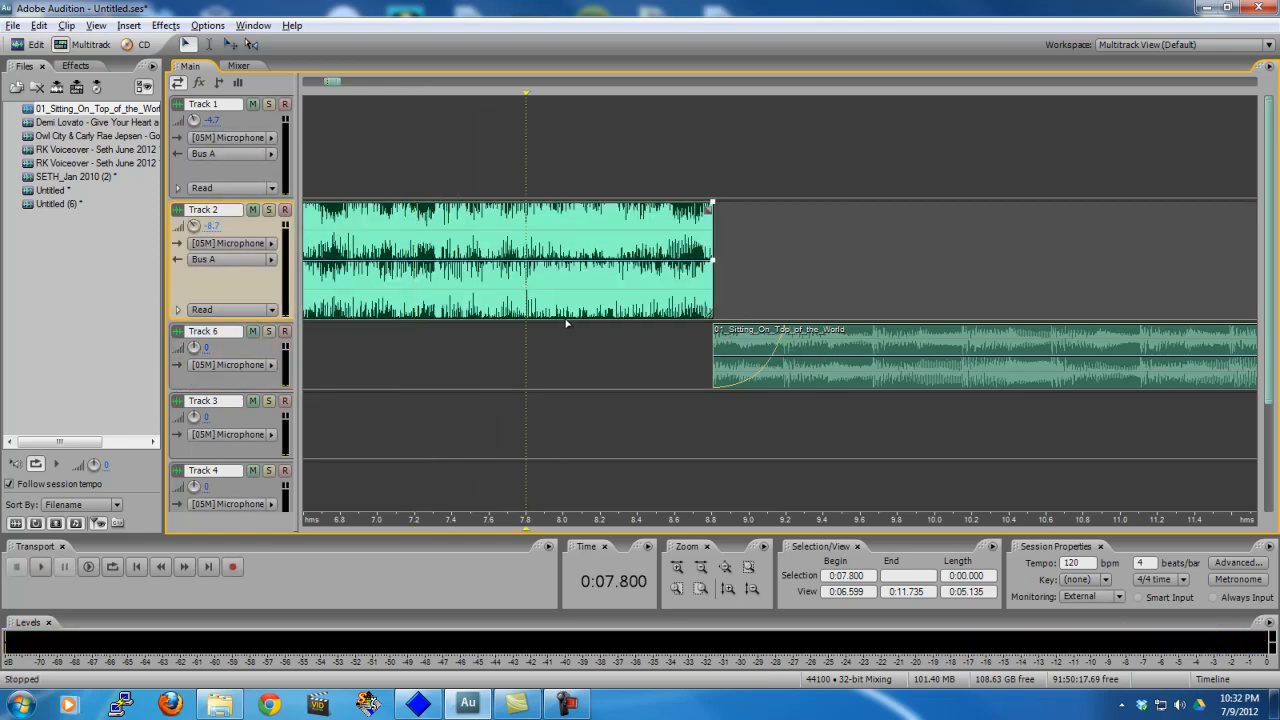
{"action": "key", "text": "space"}
{"action": "key", "text": "space"}
Step: Move the Track 6 clip earlier to start at about 0:07.42, aligning the end of its fade-in with 0:07.800
{"action": "left_click_drag", "start_coordinate": [772, 378], "coordinate": [524, 381]}
{"action": "left_click", "coordinate": [679, 566]}
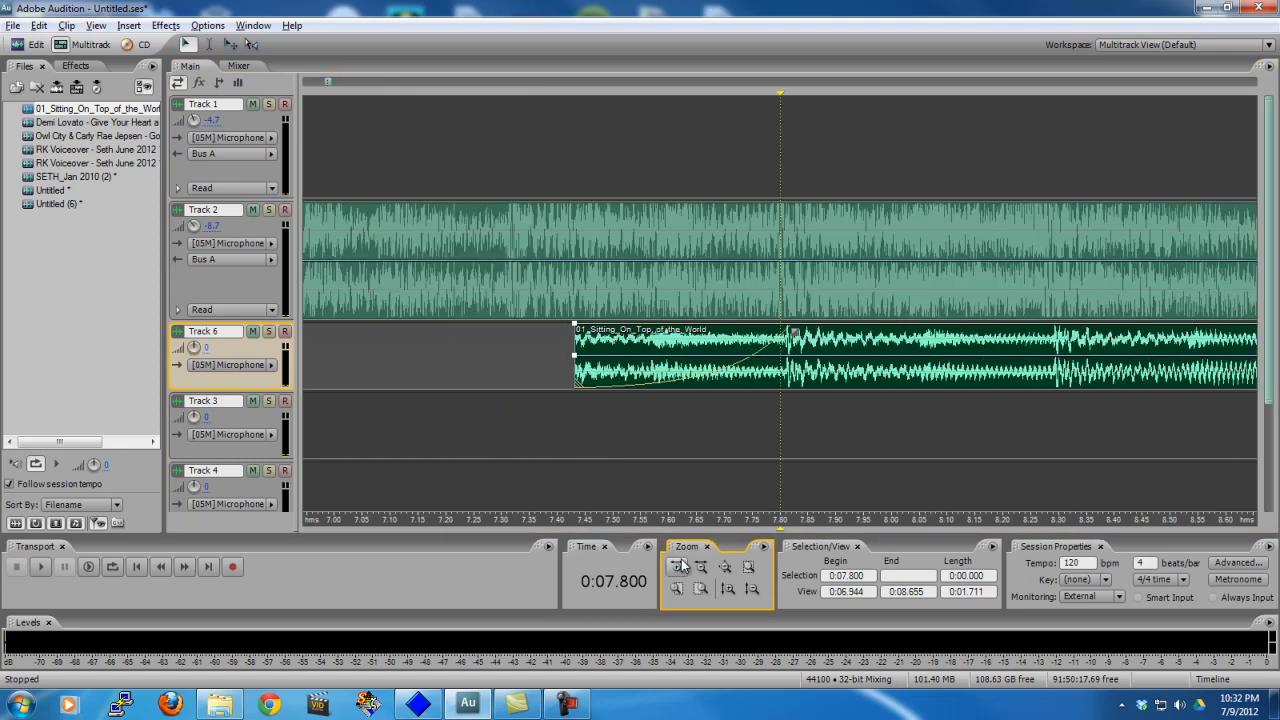
{"action": "left_click", "coordinate": [679, 566]}
{"action": "left_click_drag", "start_coordinate": [886, 358], "coordinate": [864, 359]}
{"action": "left_click", "coordinate": [701, 566]}
{"action": "left_click", "coordinate": [701, 566]}
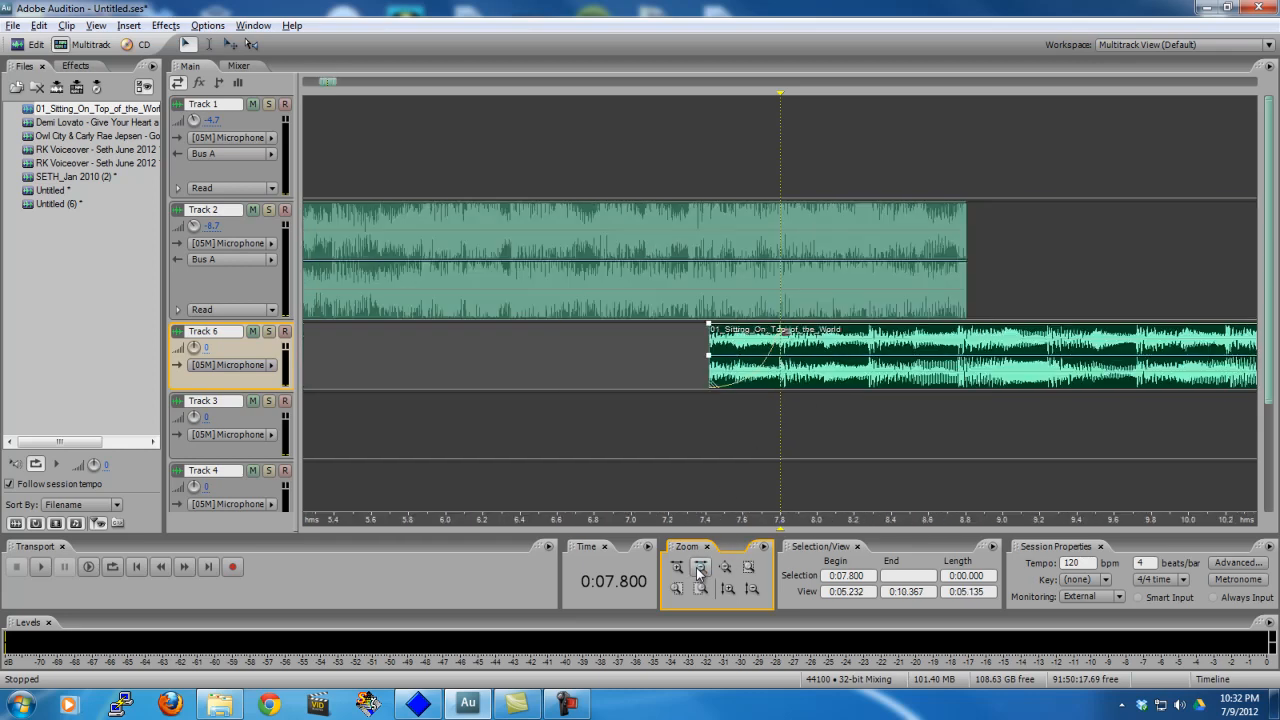
Step: Add a fade-out to the Track 2 clip from about 0:07.9 to its end
{"action": "left_click", "coordinate": [701, 566]}
{"action": "left_click", "coordinate": [781, 207]}
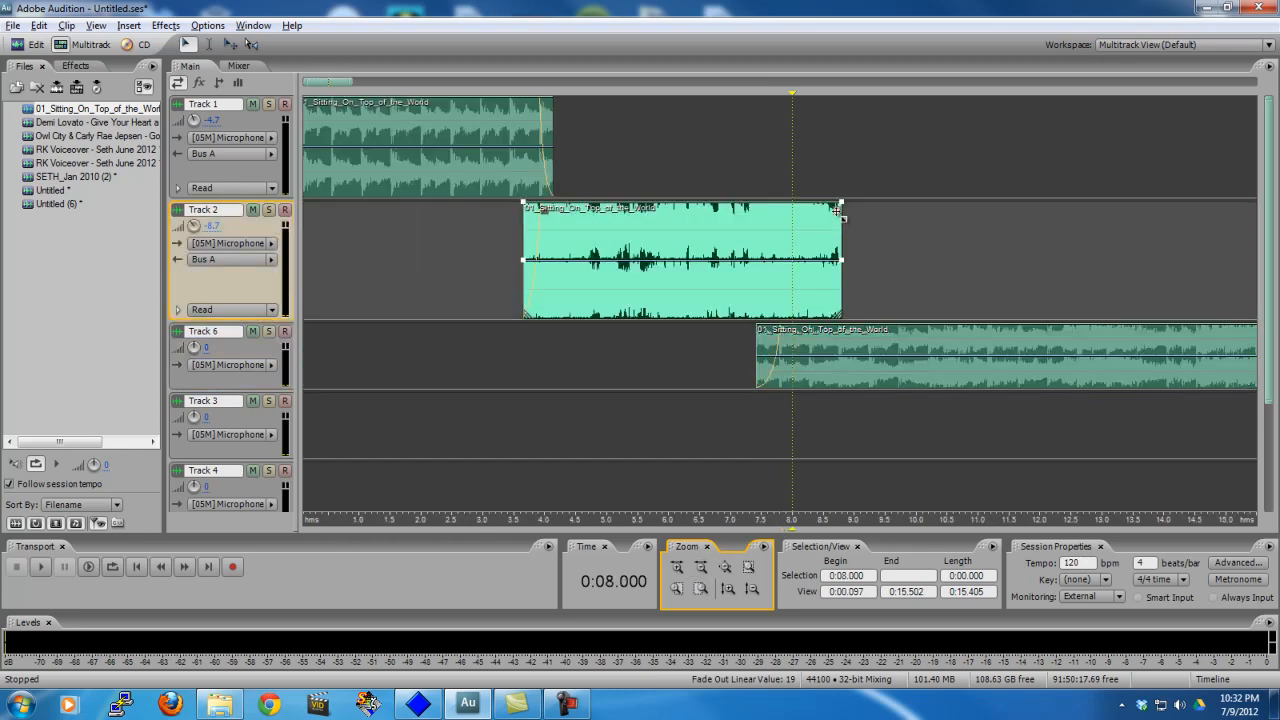
{"action": "left_click_drag", "start_coordinate": [792, 345], "coordinate": [791, 286]}
{"action": "left_click", "coordinate": [1004, 162]}
Step: Play the mix from the beginning through both crossfades
{"action": "key", "text": "Home"}
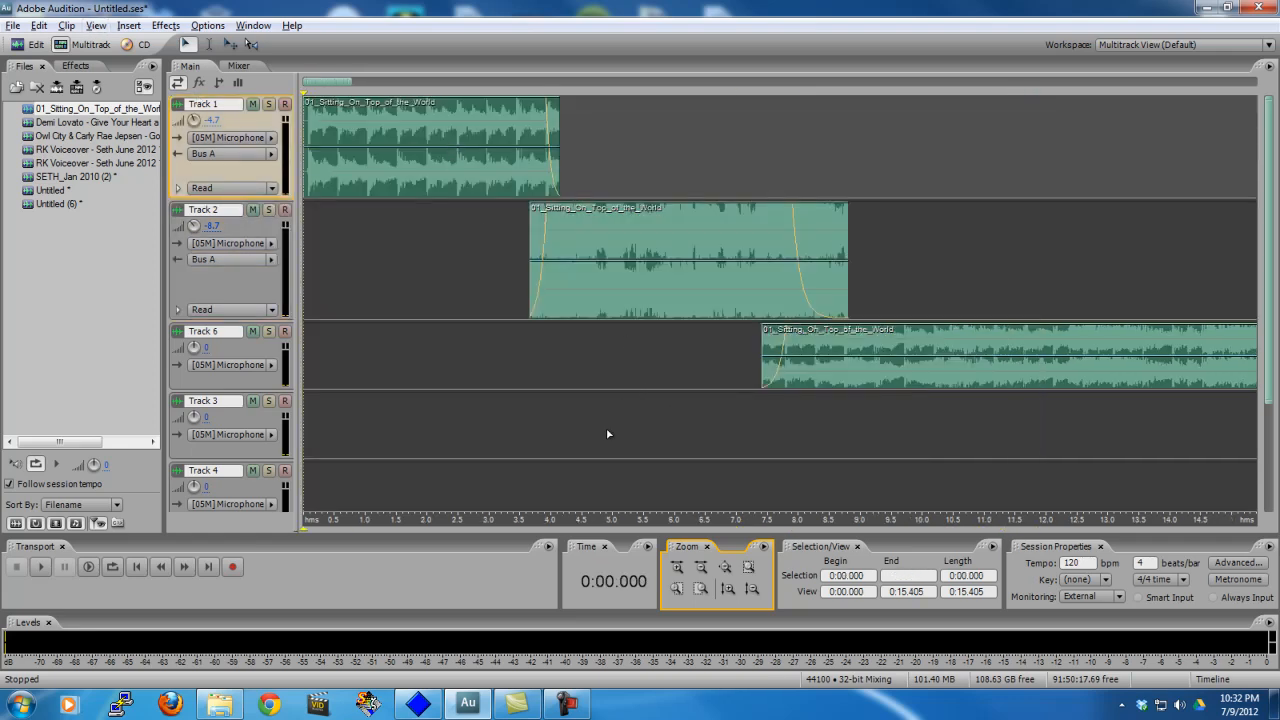
{"action": "key", "text": "space"}
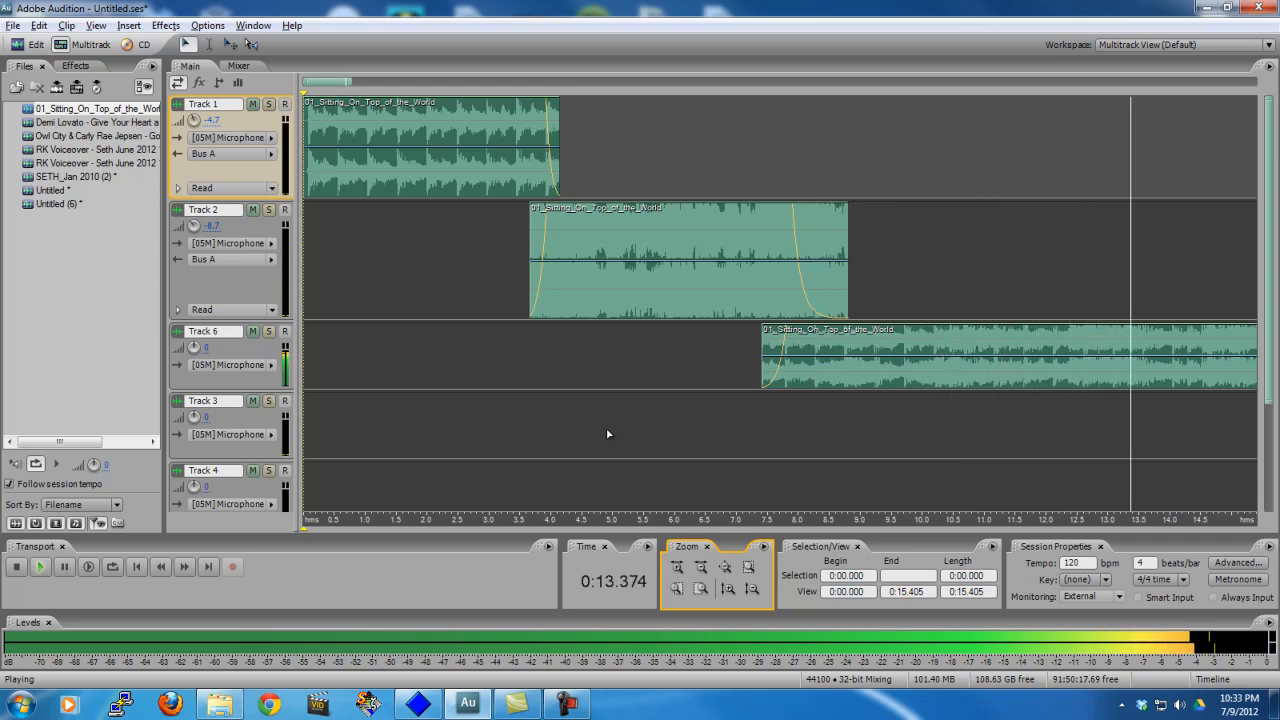
{"action": "key", "text": "space"}
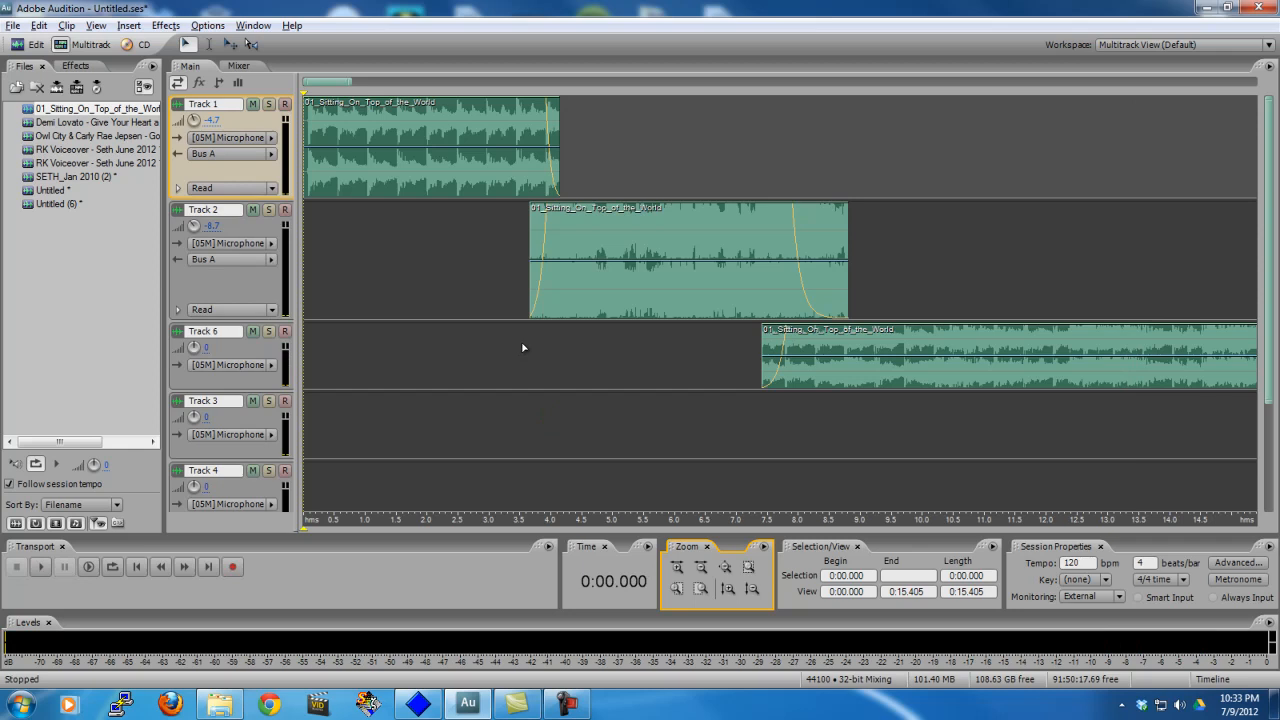
Step: Play the session once more from 0:00.000 to review all three clips together
{"action": "left_click", "coordinate": [701, 567]}
{"action": "left_click", "coordinate": [247, 275]}
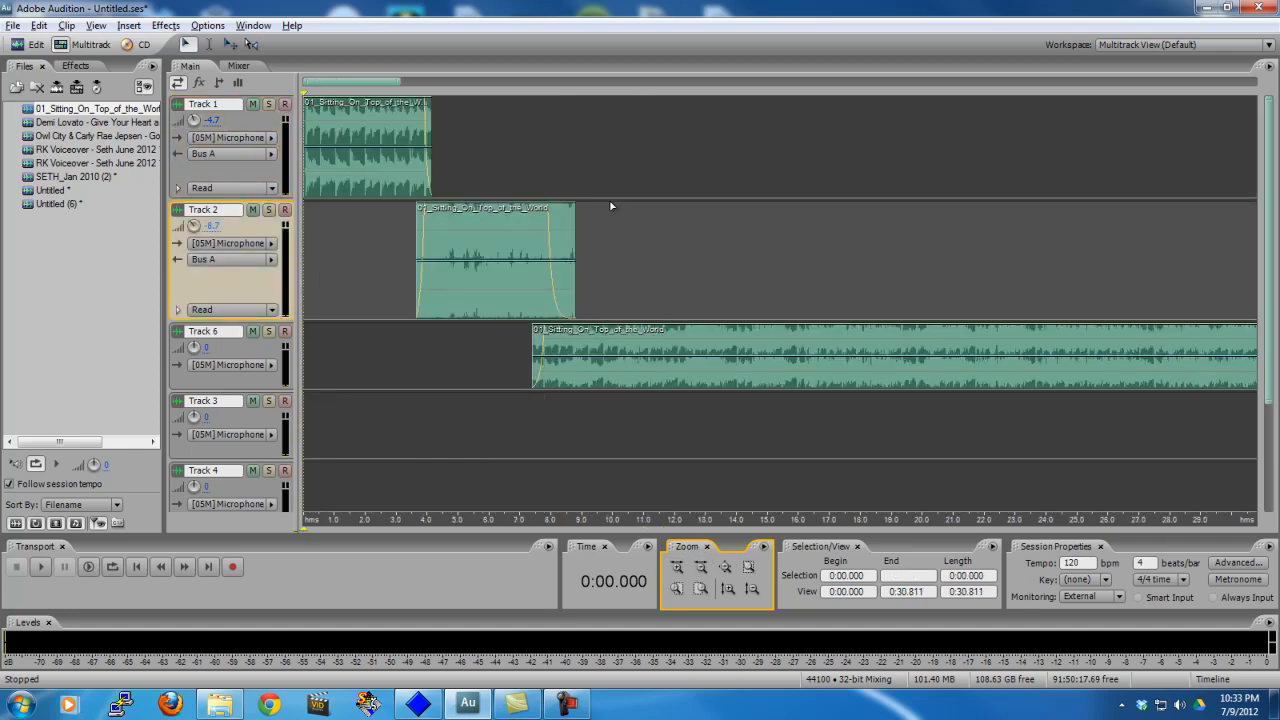
{"action": "left_click_drag", "start_coordinate": [613, 176], "coordinate": [229, 147]}
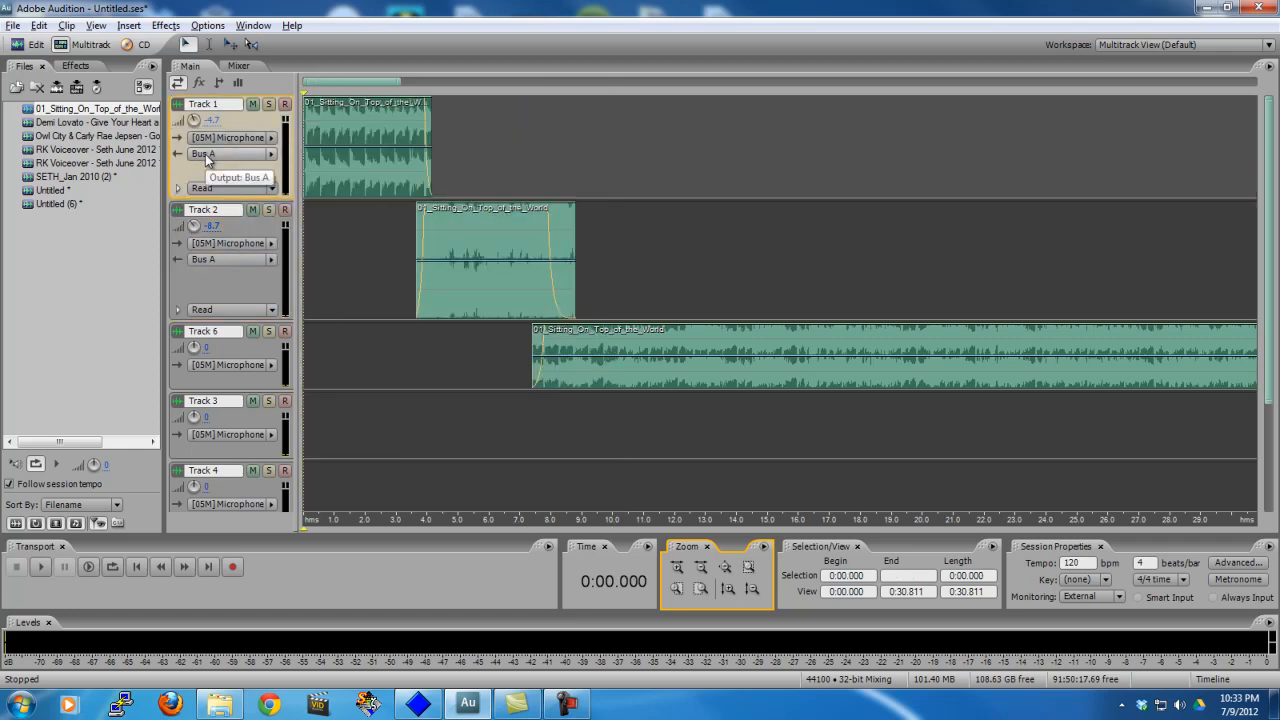
{"action": "left_click", "coordinate": [592, 213]}
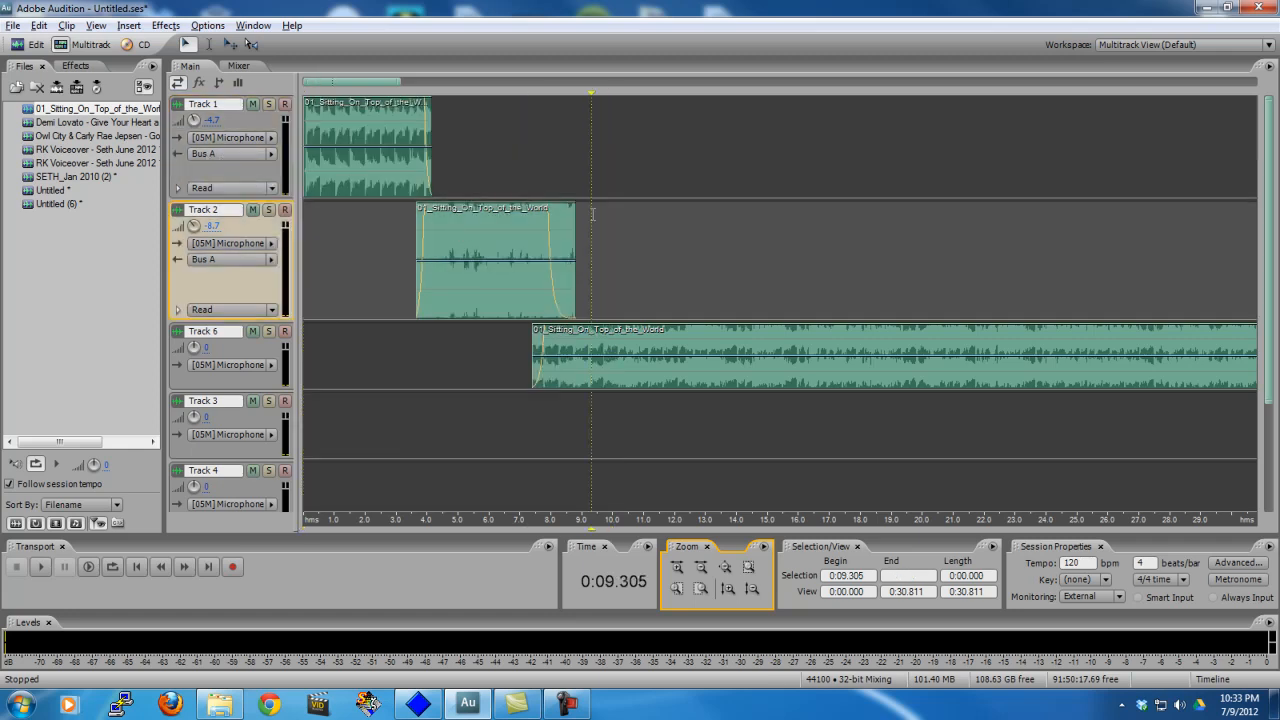
{"action": "left_click_drag", "start_coordinate": [592, 213], "coordinate": [171, 183]}
{"action": "key", "text": "space"}
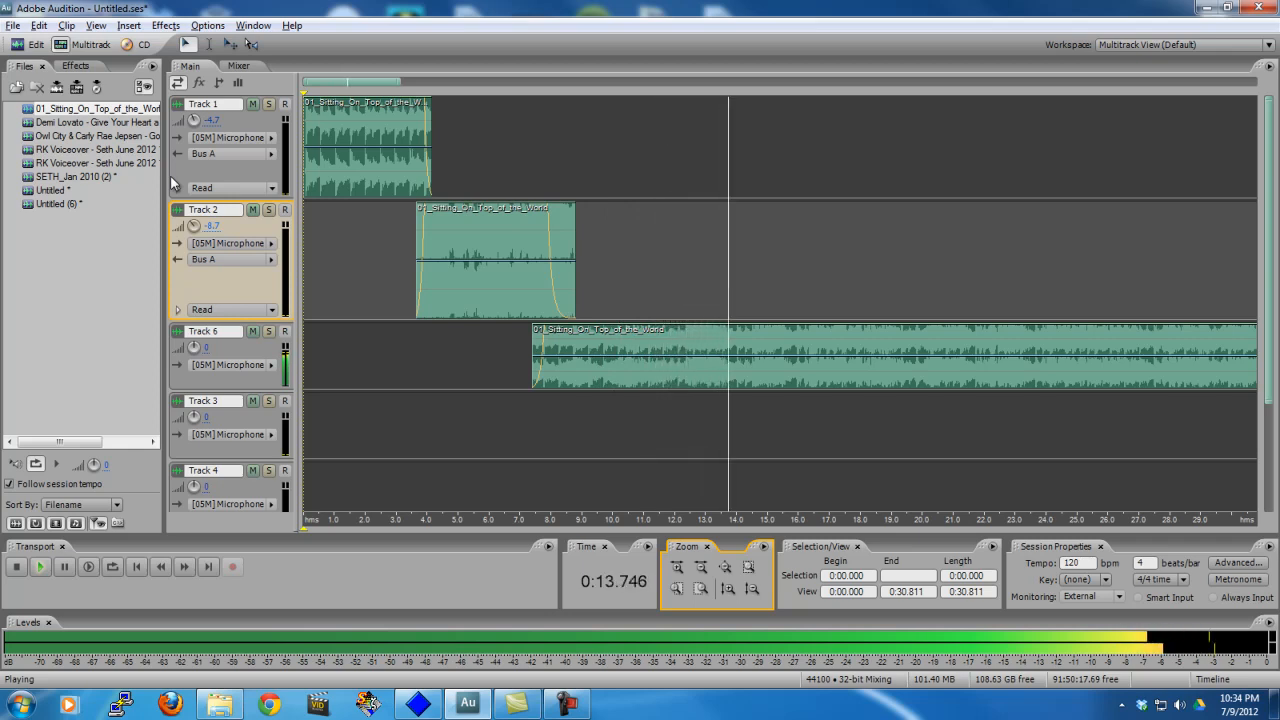
{"action": "key", "text": "space"}
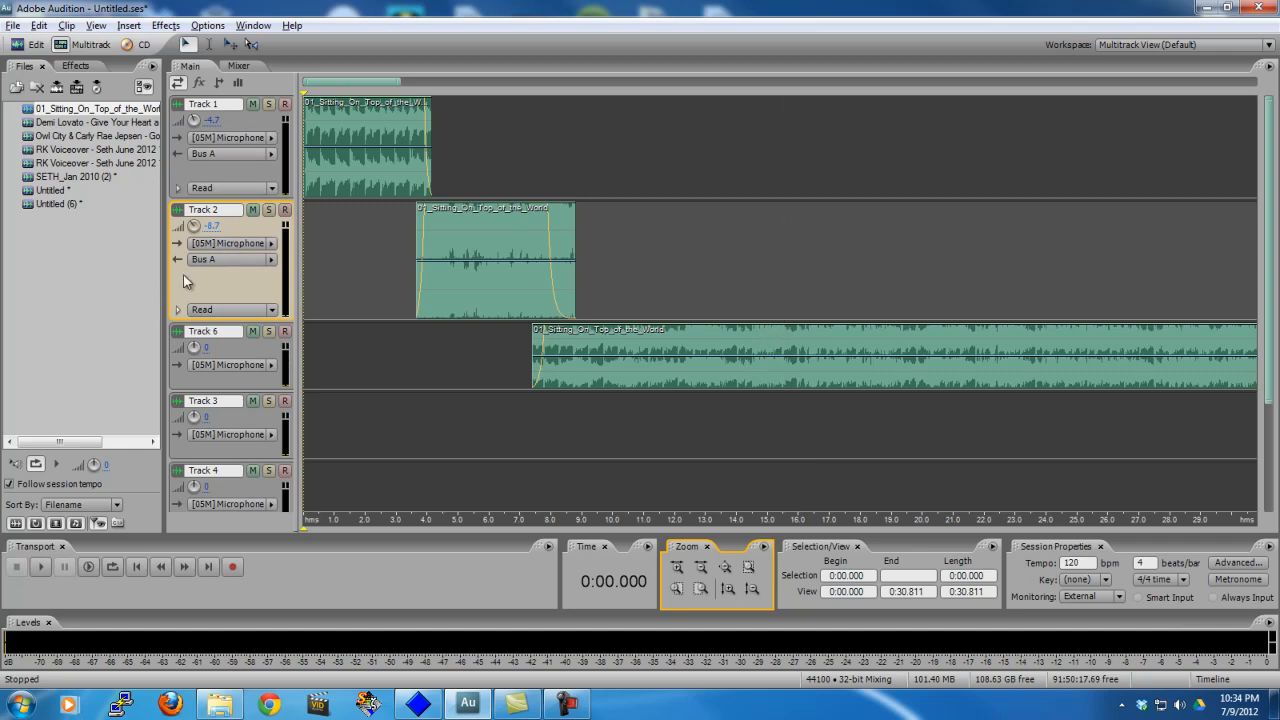
{"action": "left_click_drag", "start_coordinate": [618, 246], "coordinate": [172, 208]}
{"action": "left_click", "coordinate": [172, 206]}
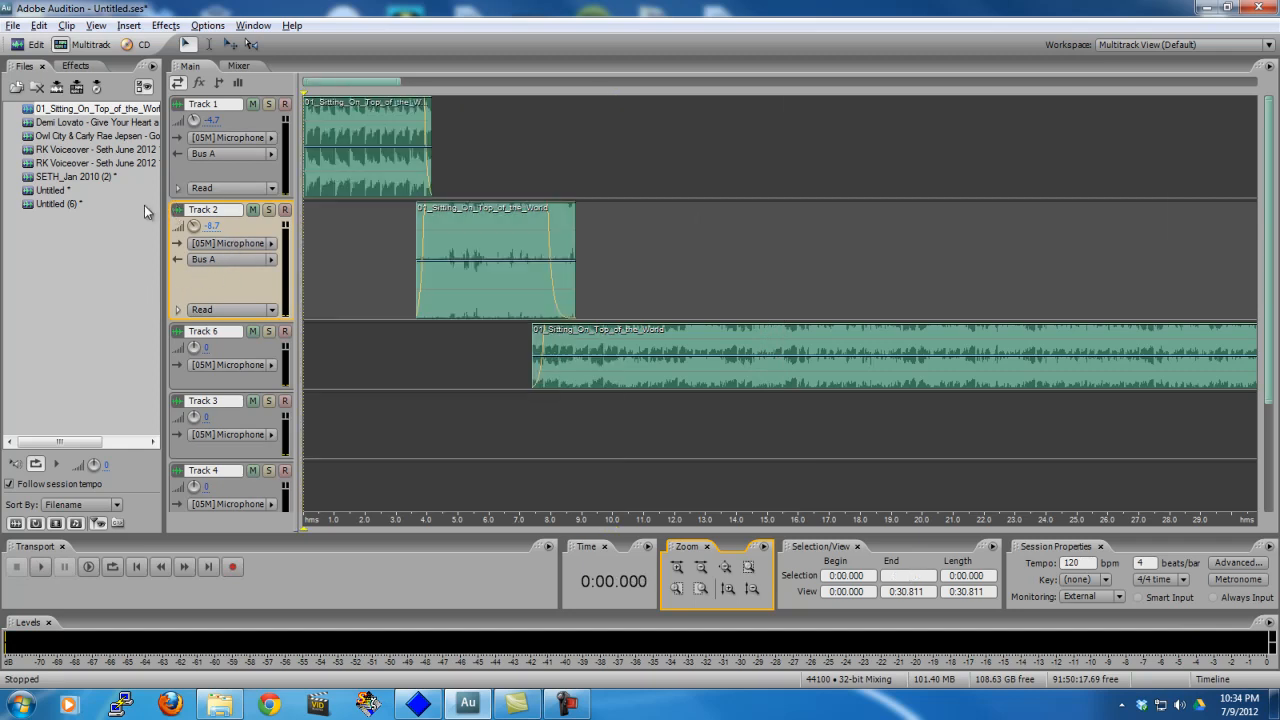